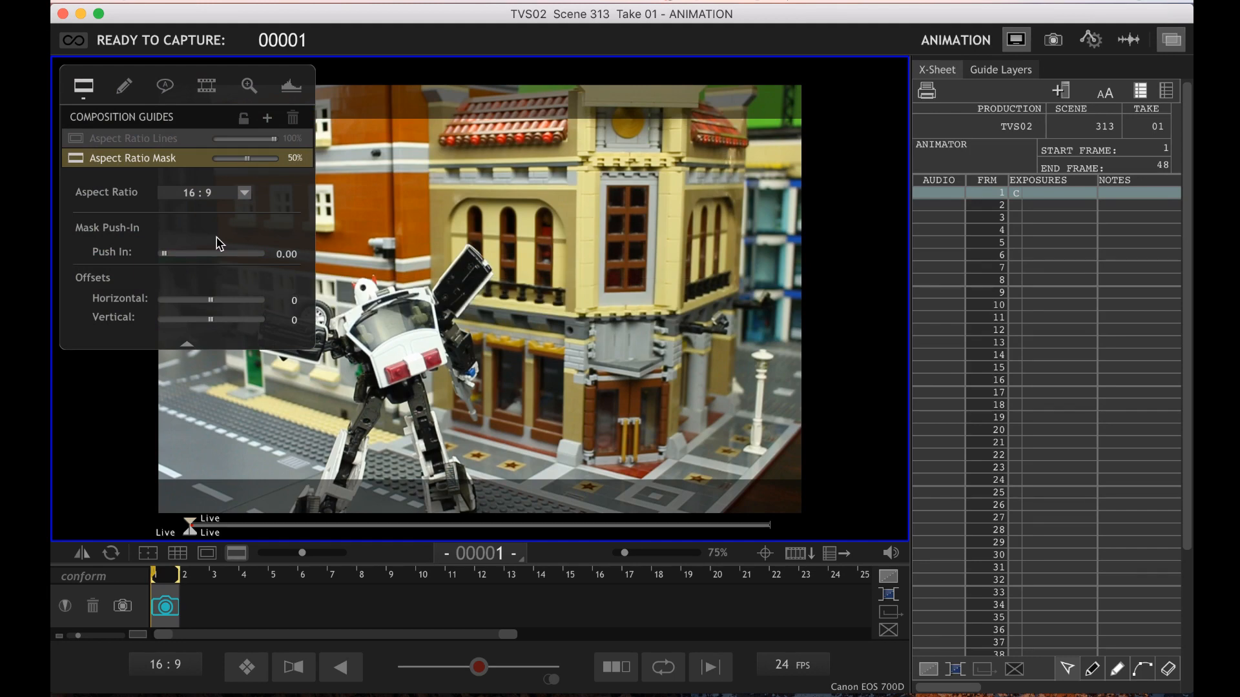
Restart the camera's live view and hide the composition guide controls over the image
key("3")
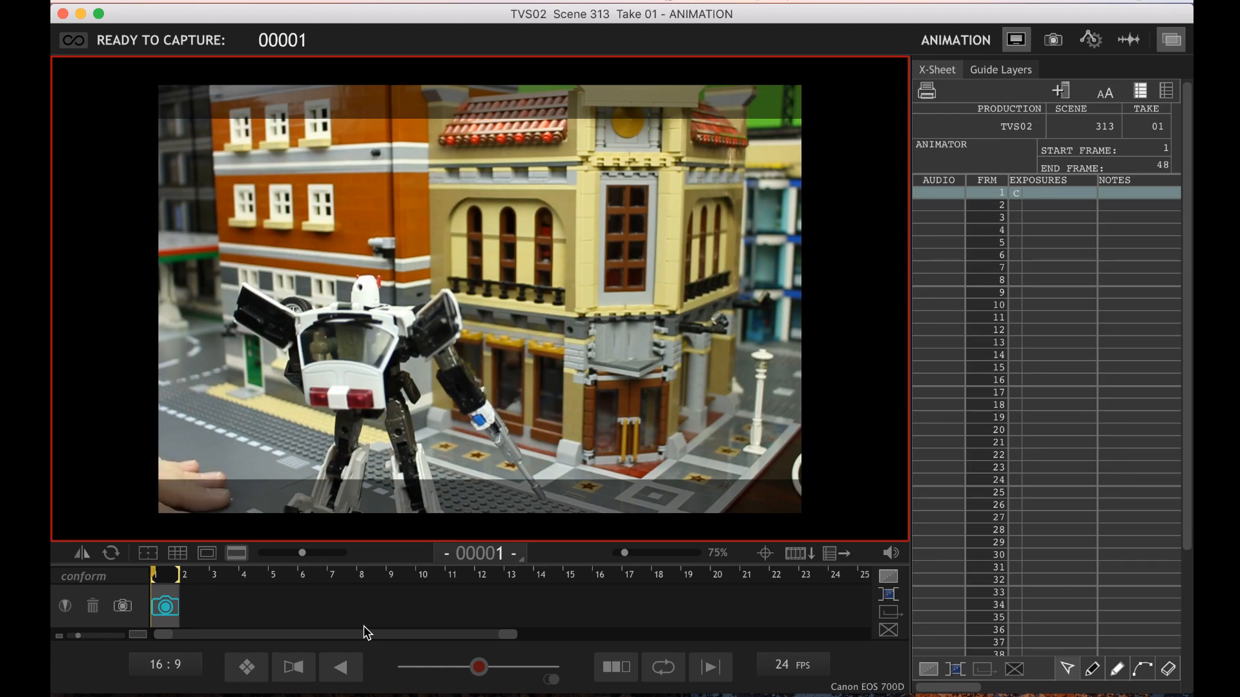
mouse_move(469, 213)
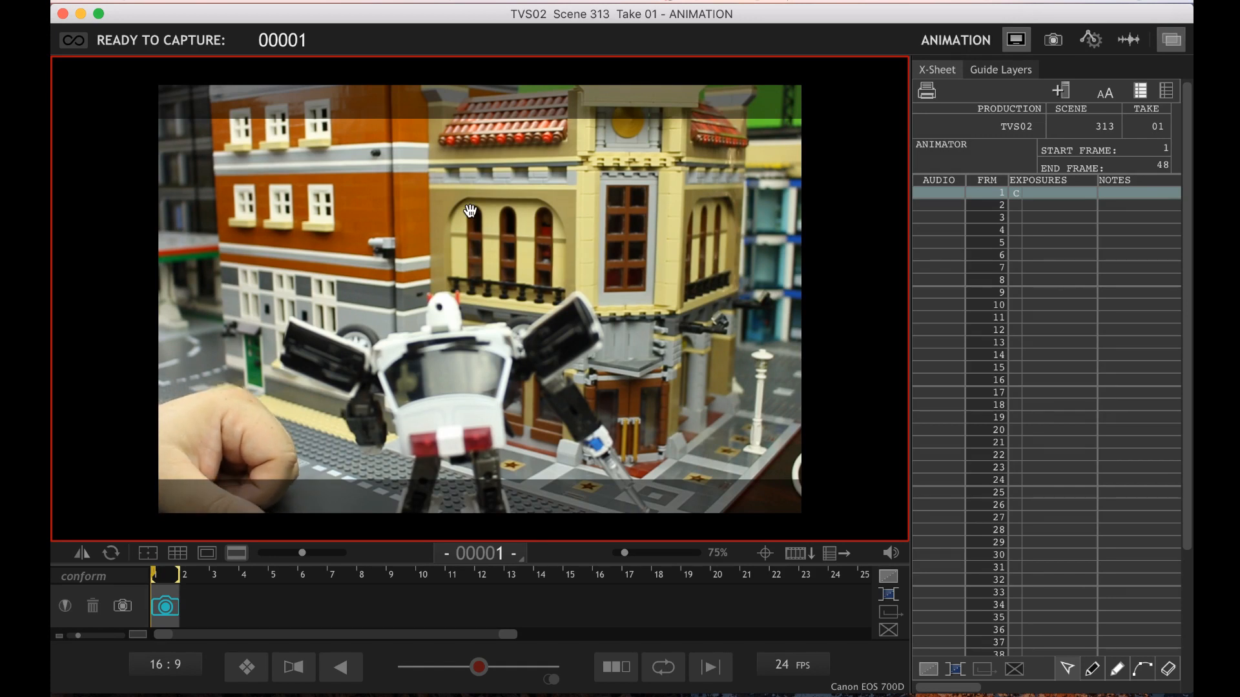
key("Tab")
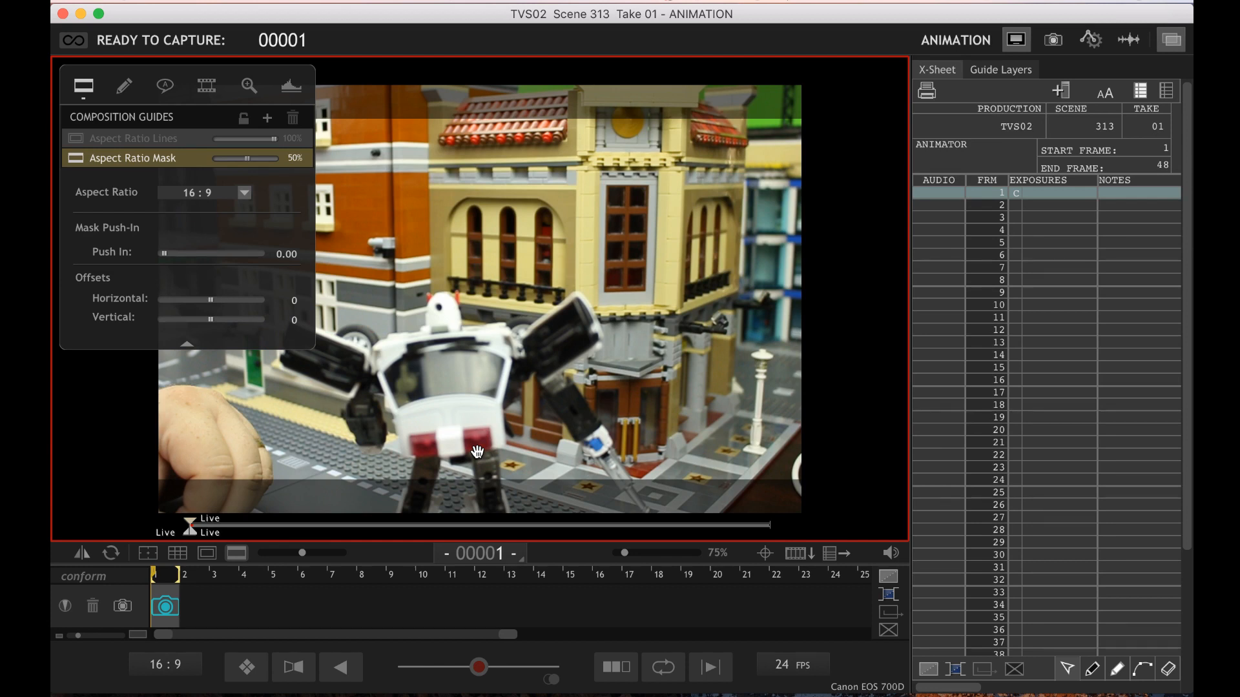
key("Tab")
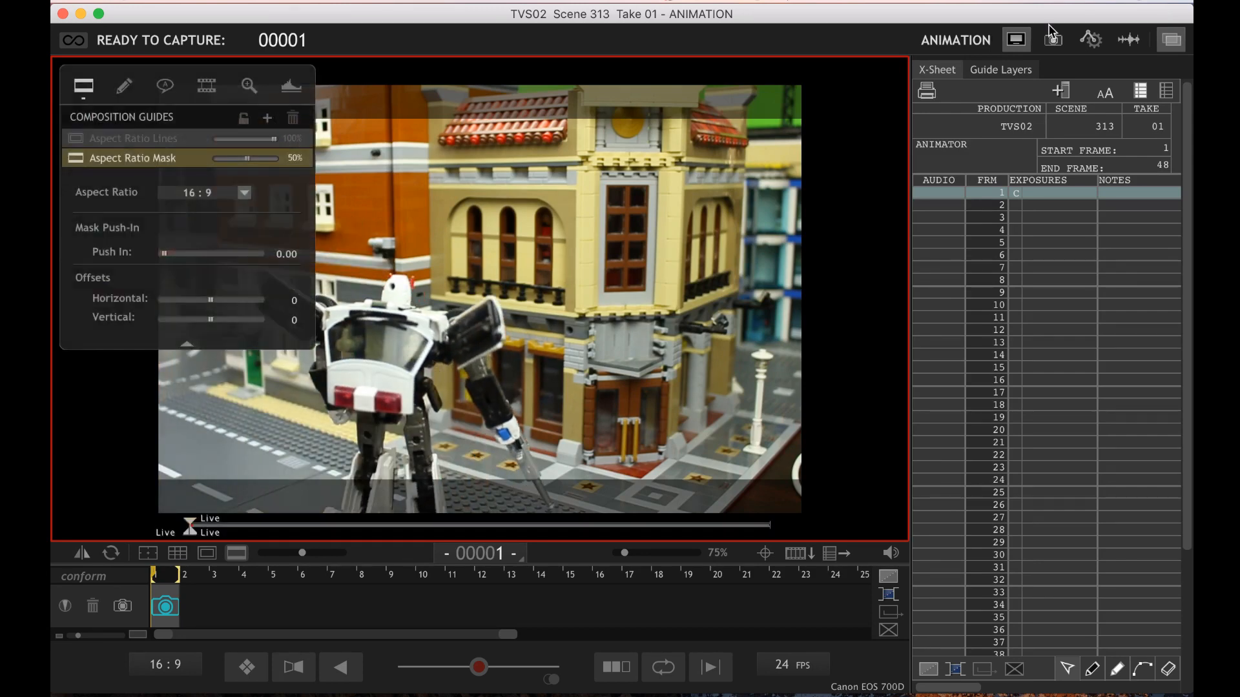
Take a test shot in the Cinematography workspace with an enlarged preview area, and zoom out to show the full frame
left_click(1055, 39)
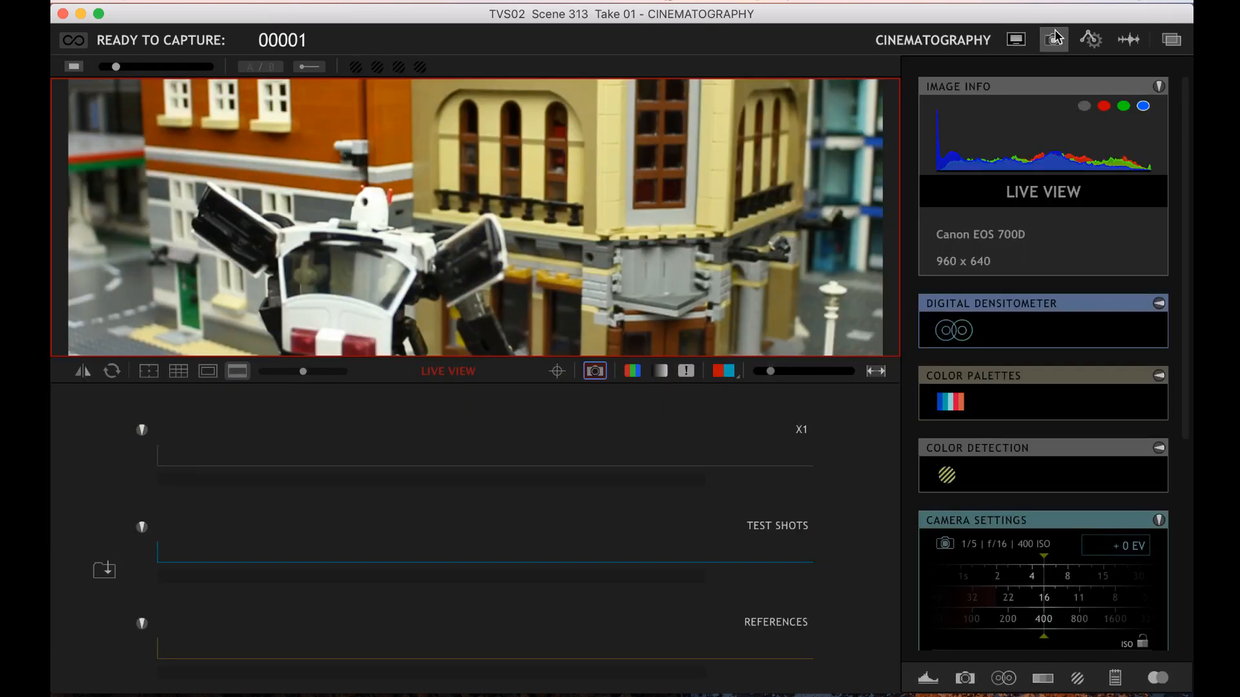
left_click_drag(528, 362, 534, 507)
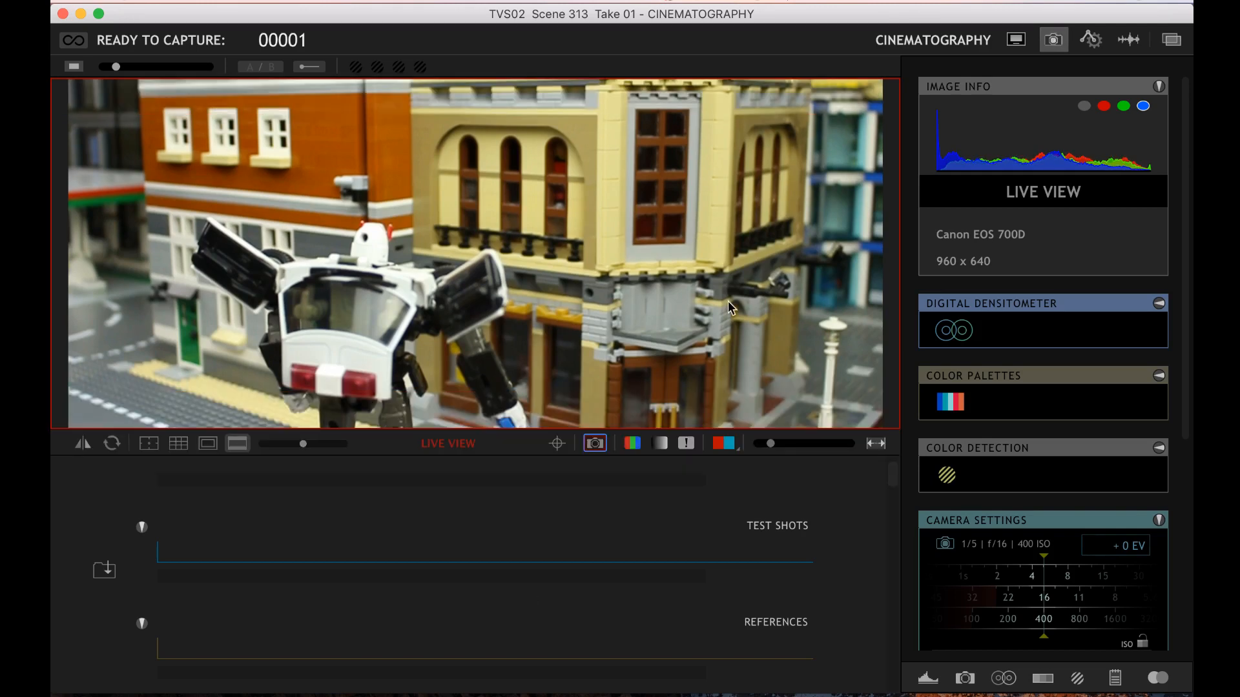
scroll(1057, 363, "down", 5)
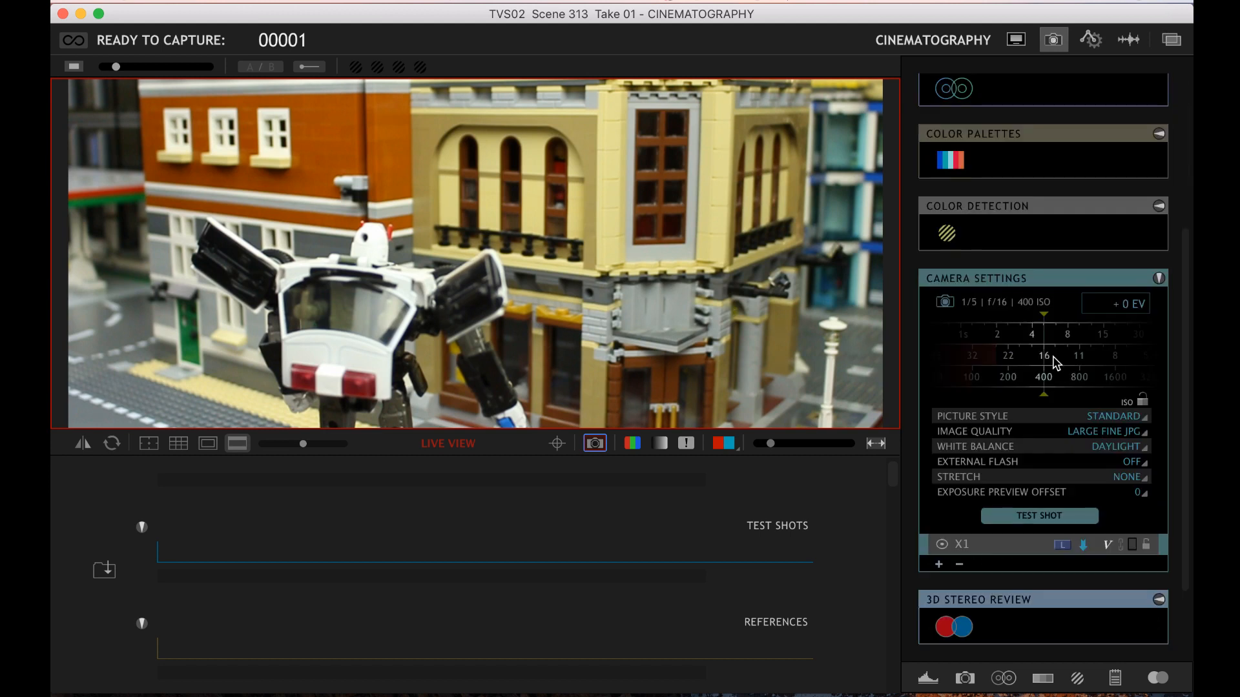
left_click(1031, 521)
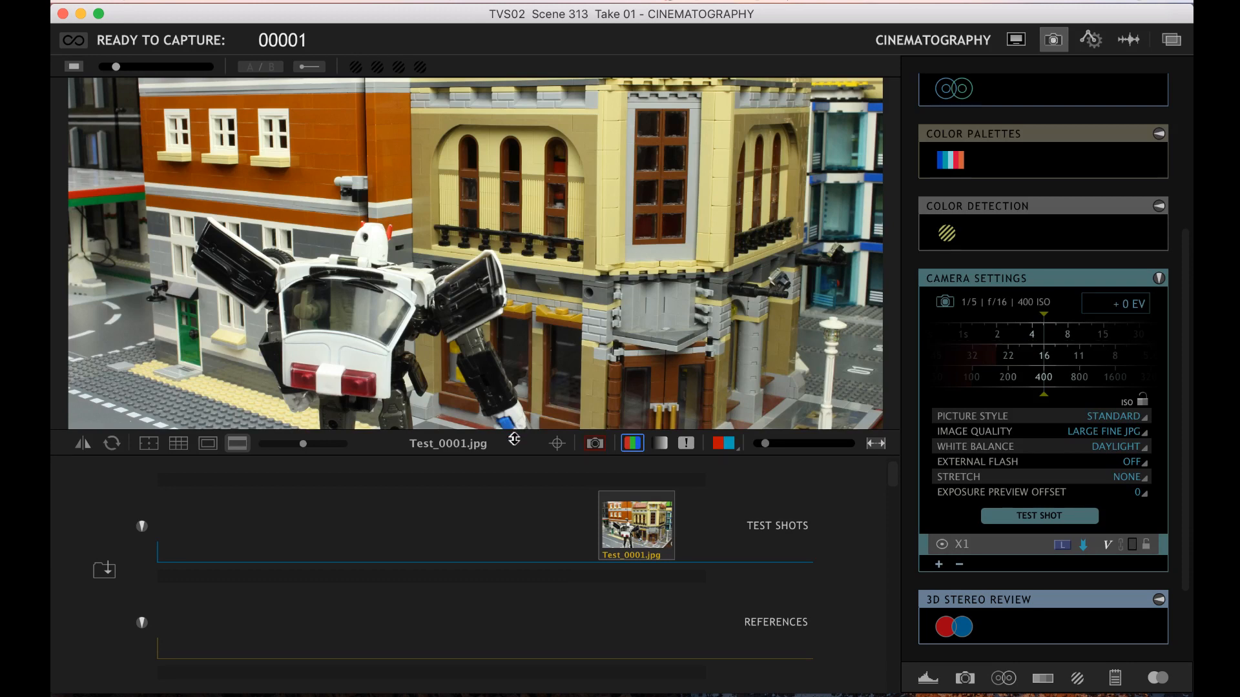
left_click_drag(514, 439, 514, 443)
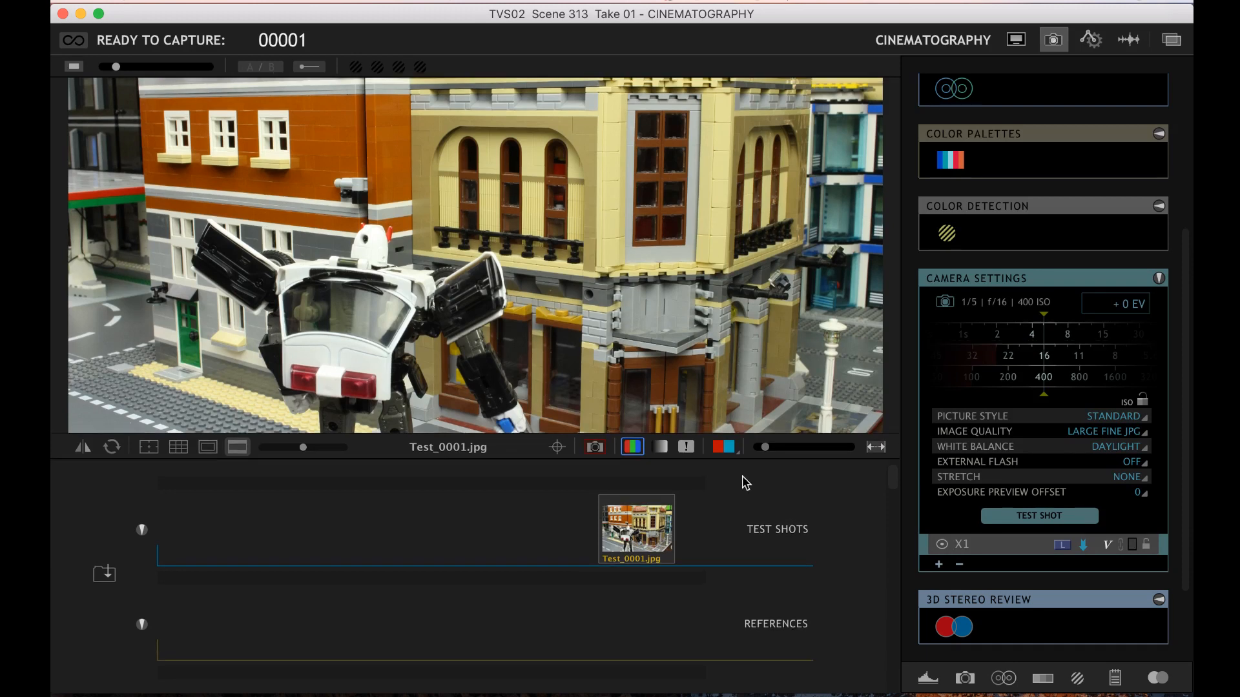
left_click_drag(758, 450, 760, 451)
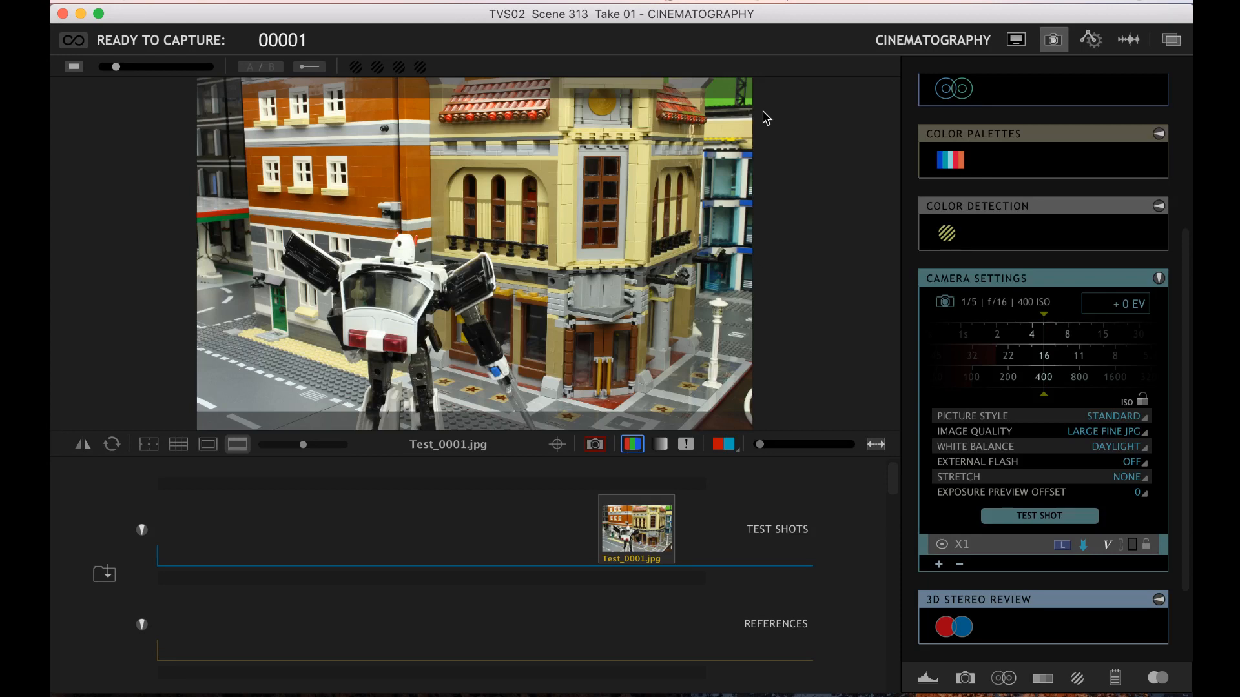
Take comparison test shots at f/22 and f/16, and set the shutter speed to 1/6
left_click_drag(1021, 355, 1051, 354)
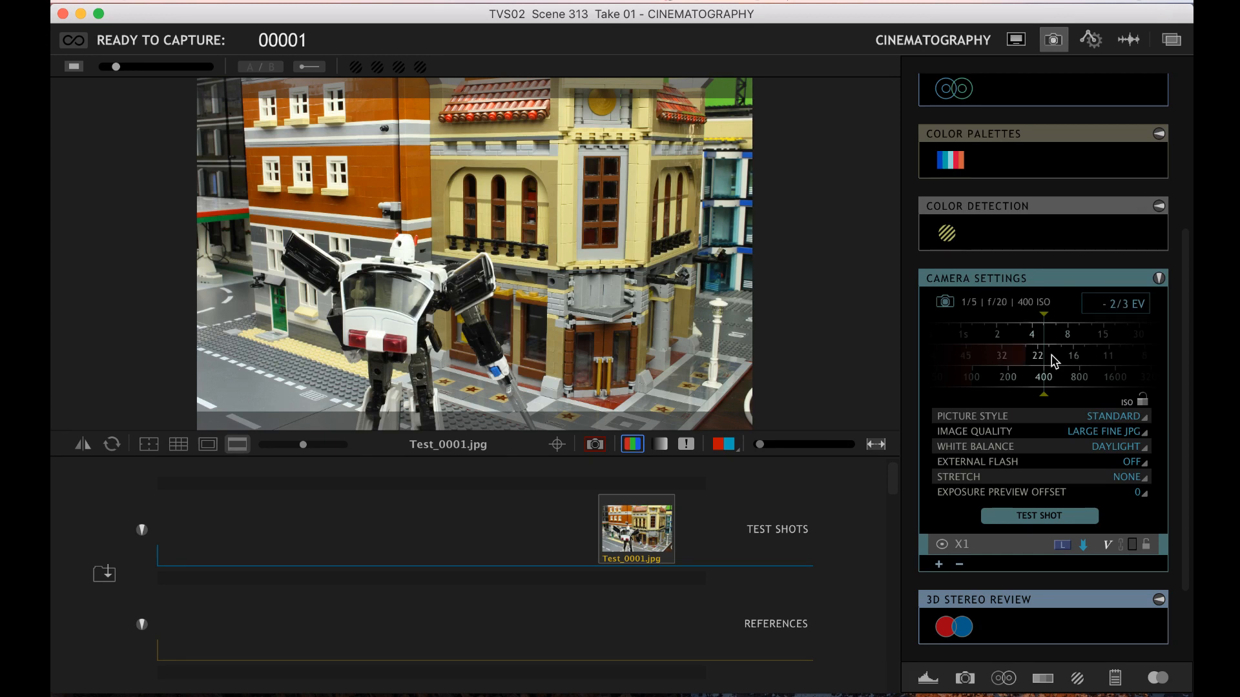
left_click_drag(1051, 355, 1049, 357)
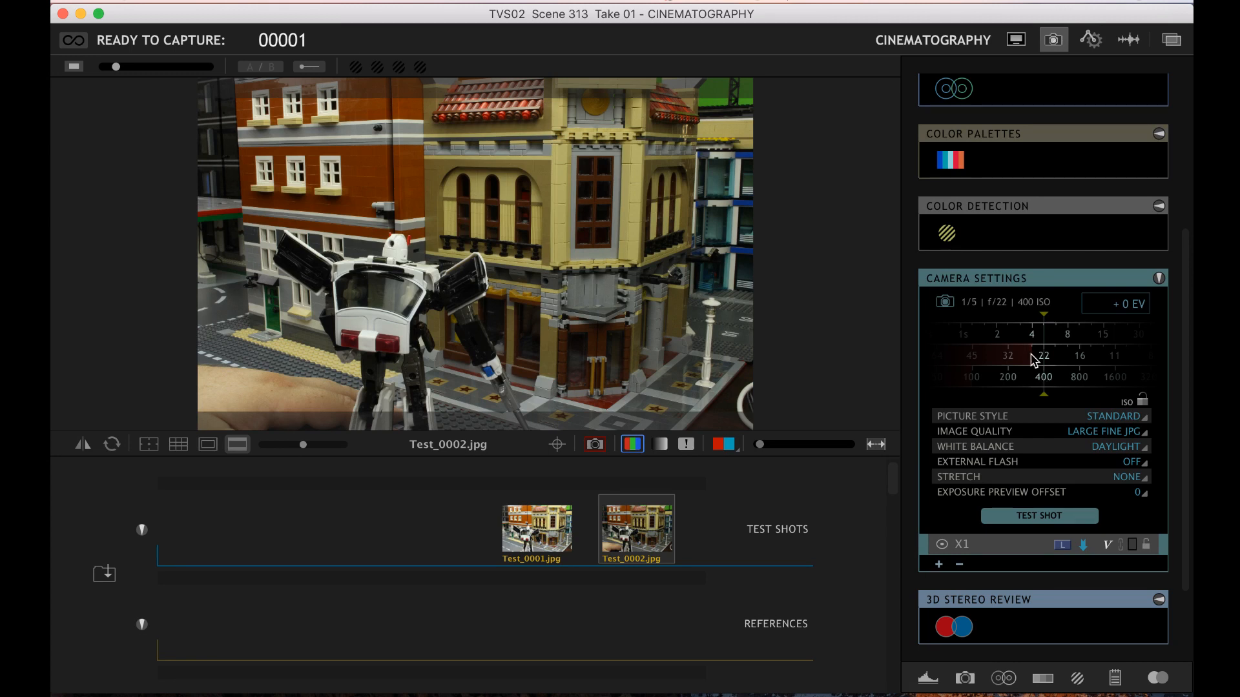
left_click_drag(1035, 360, 1009, 360)
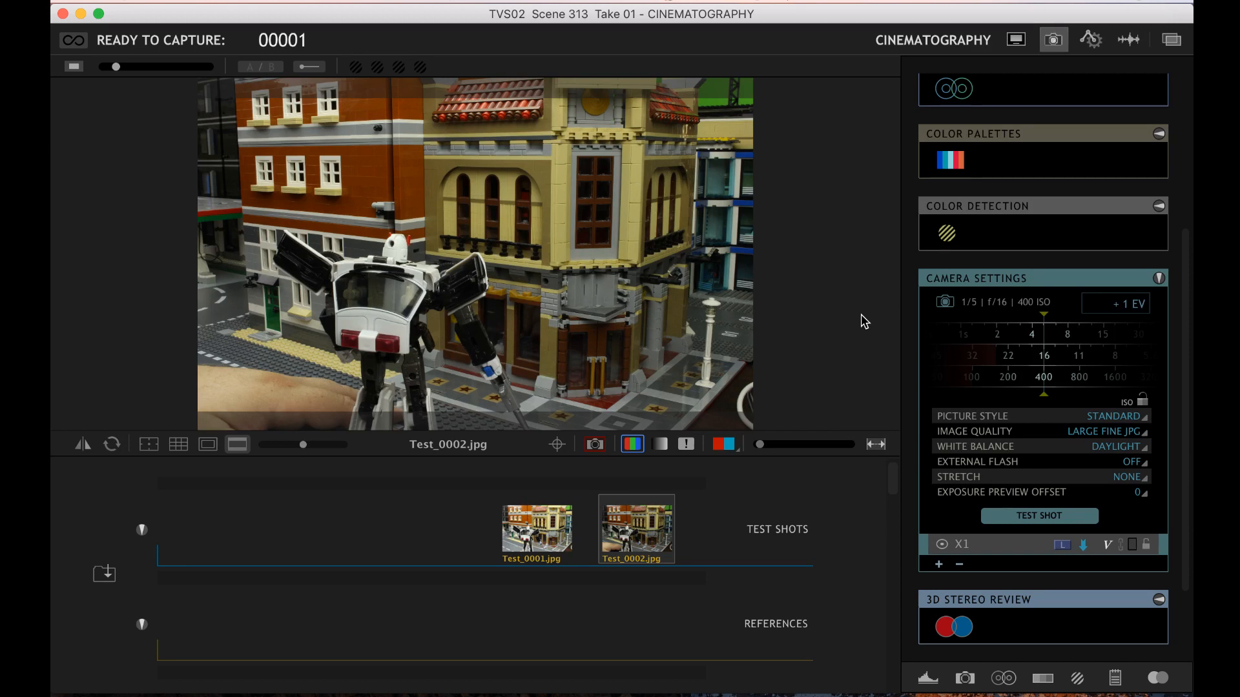
left_click(1022, 518)
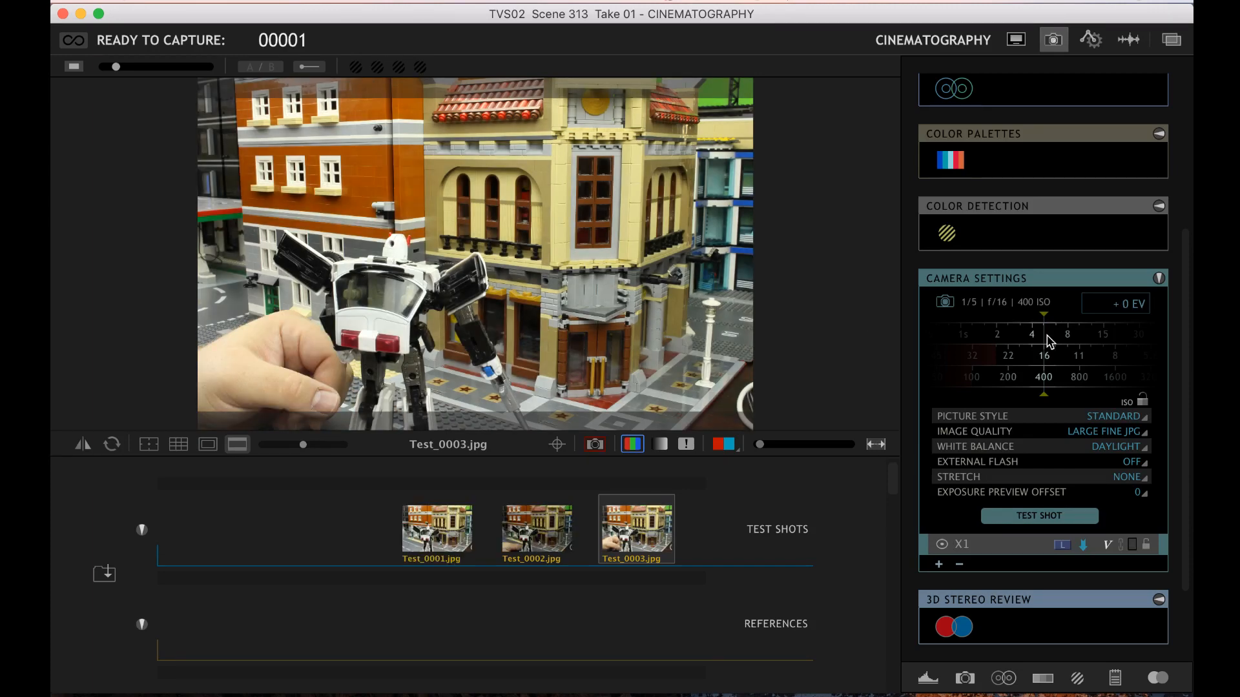
left_click_drag(1049, 340, 1032, 339)
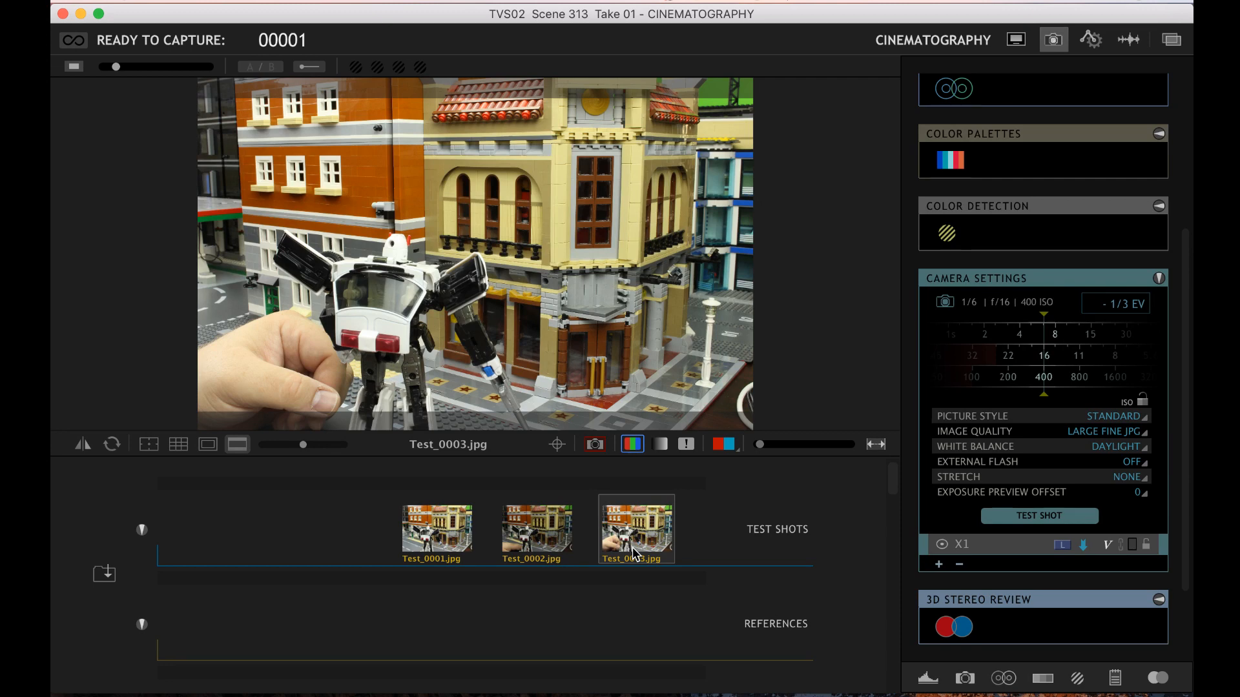
Return to live view and place the focus check box over the robot's upper body to magnify it
left_click(594, 444)
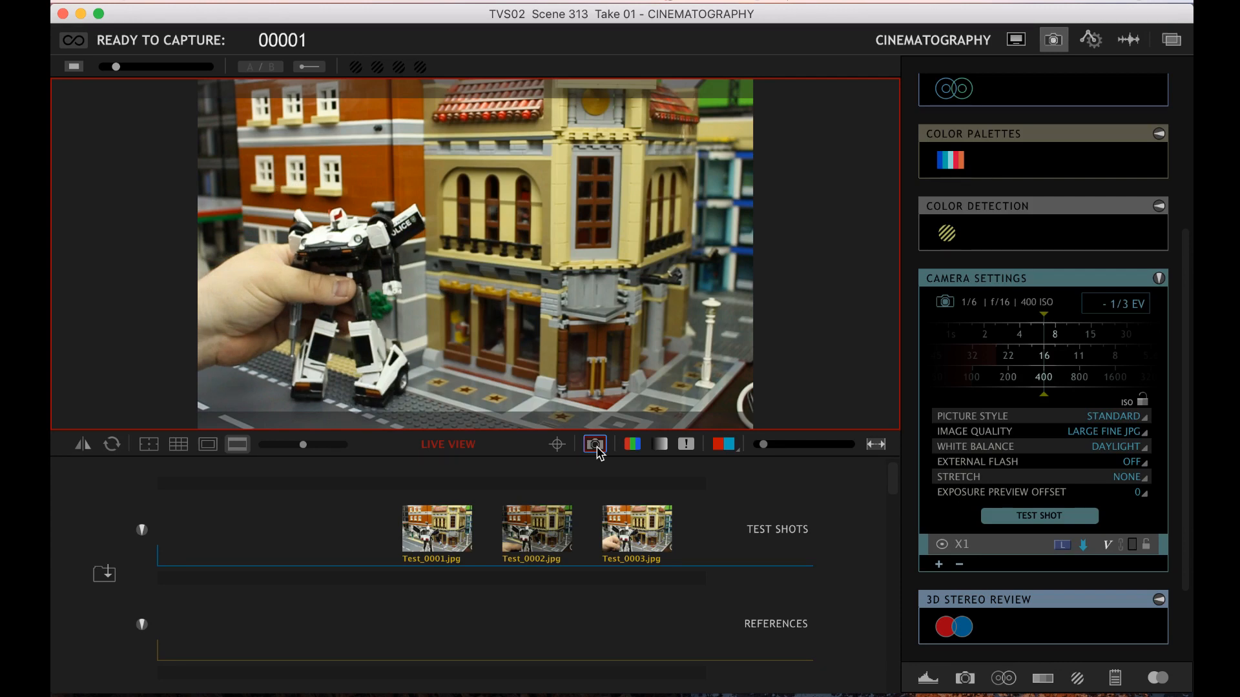
left_click(558, 445)
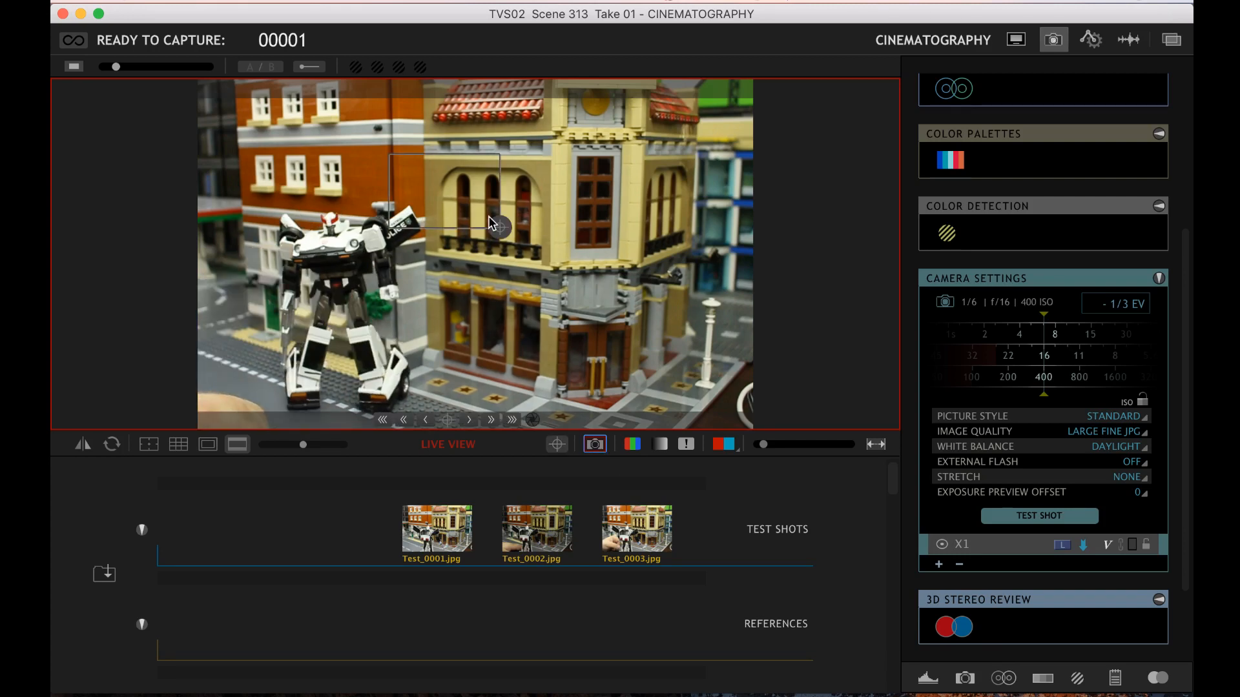
left_click_drag(492, 224, 357, 247)
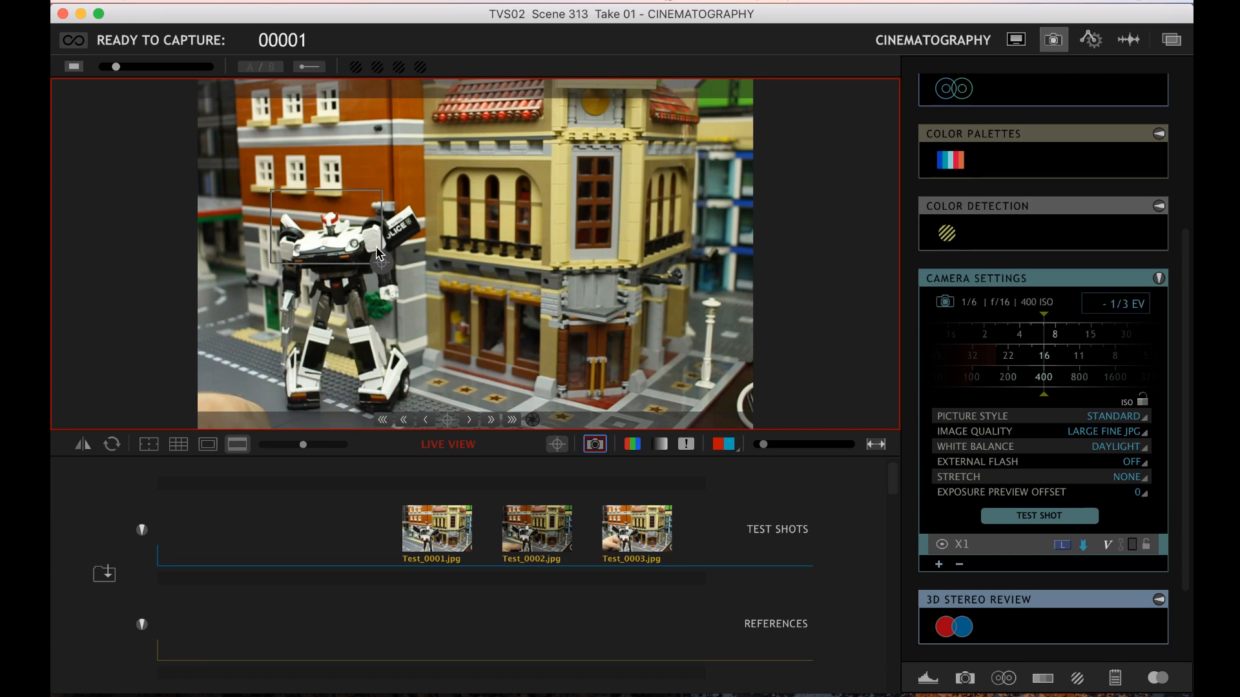
double_click(380, 253)
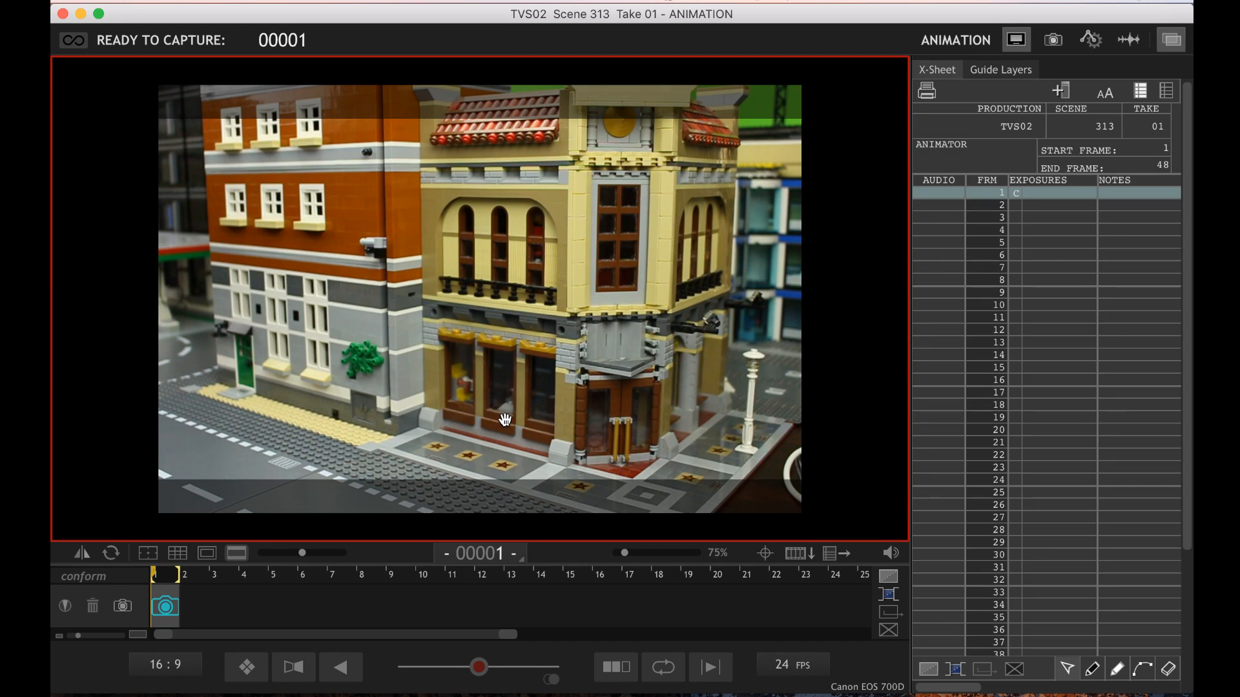
key("Return")
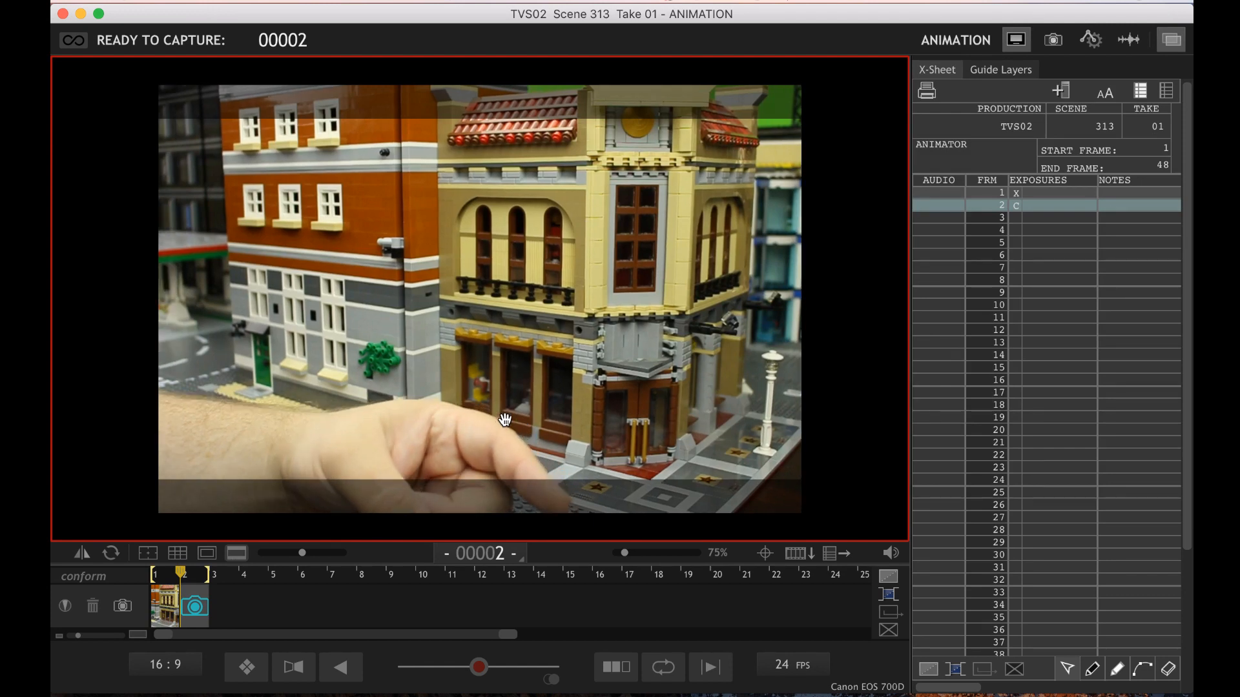
key("BackSpace")
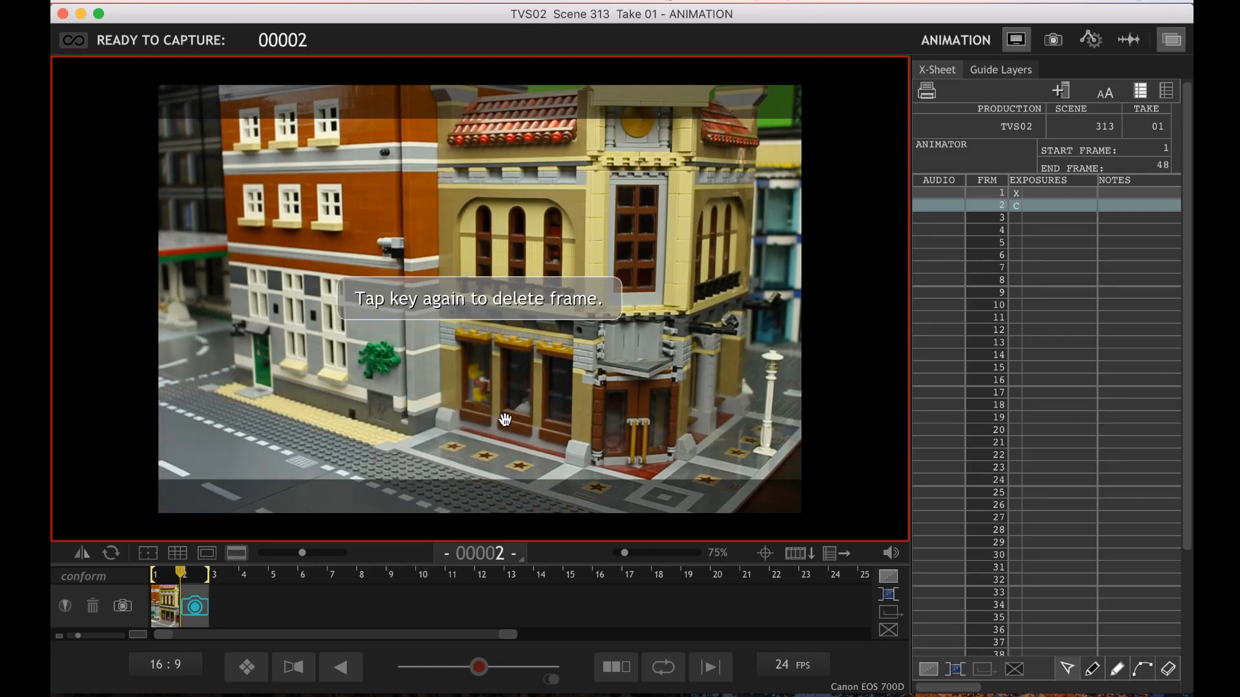
key("BackSpace")
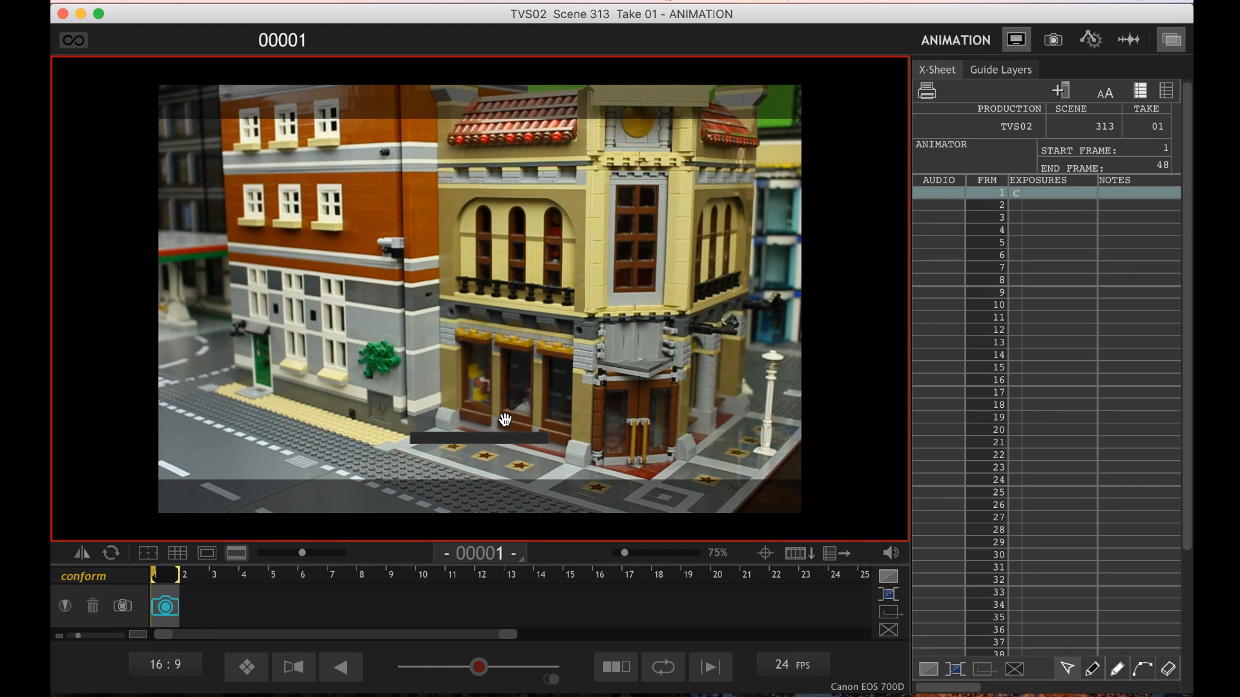
key("Return")
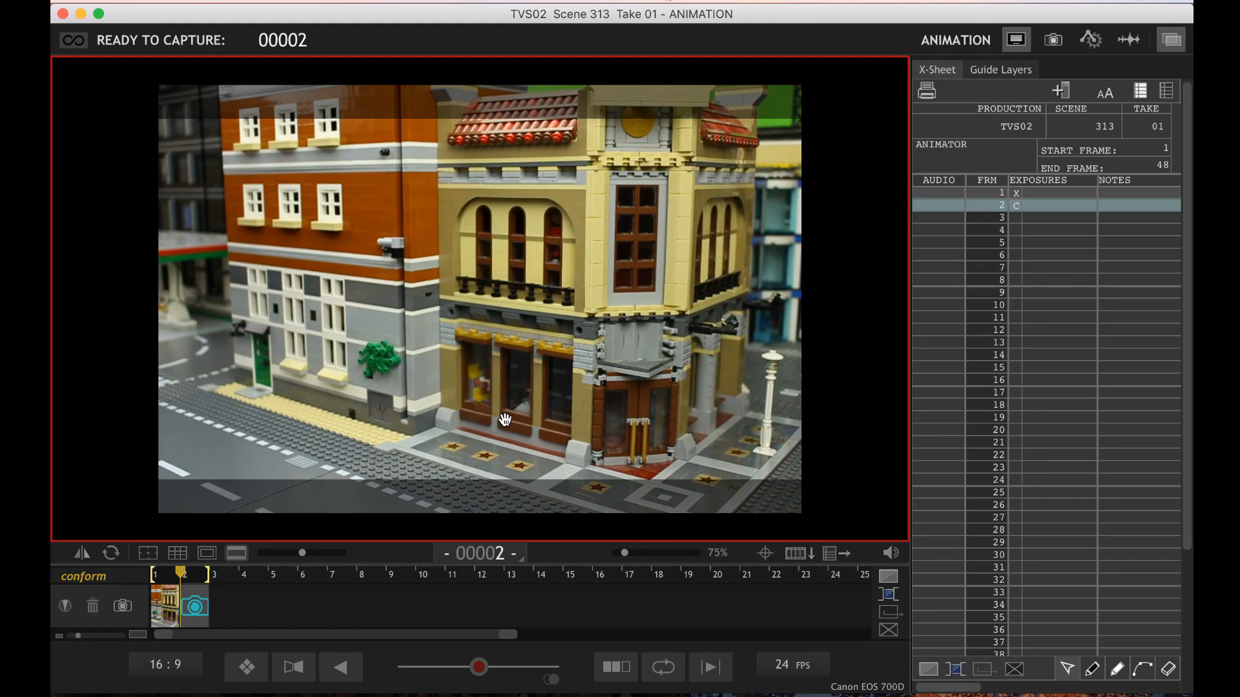
key("Delete")
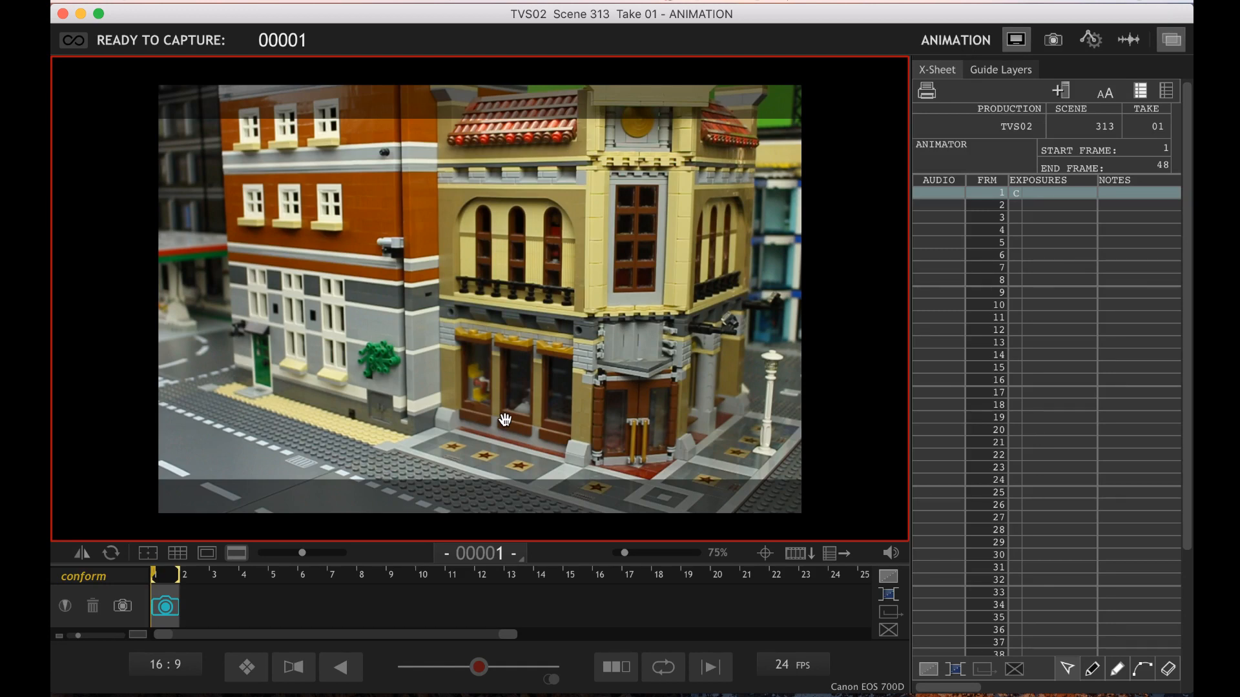
Capture the empty street set as frame 1 and import TFVS2_313 soundtrack.mp3 as the scene's audio, returning to the Animation workspace
key("Return")
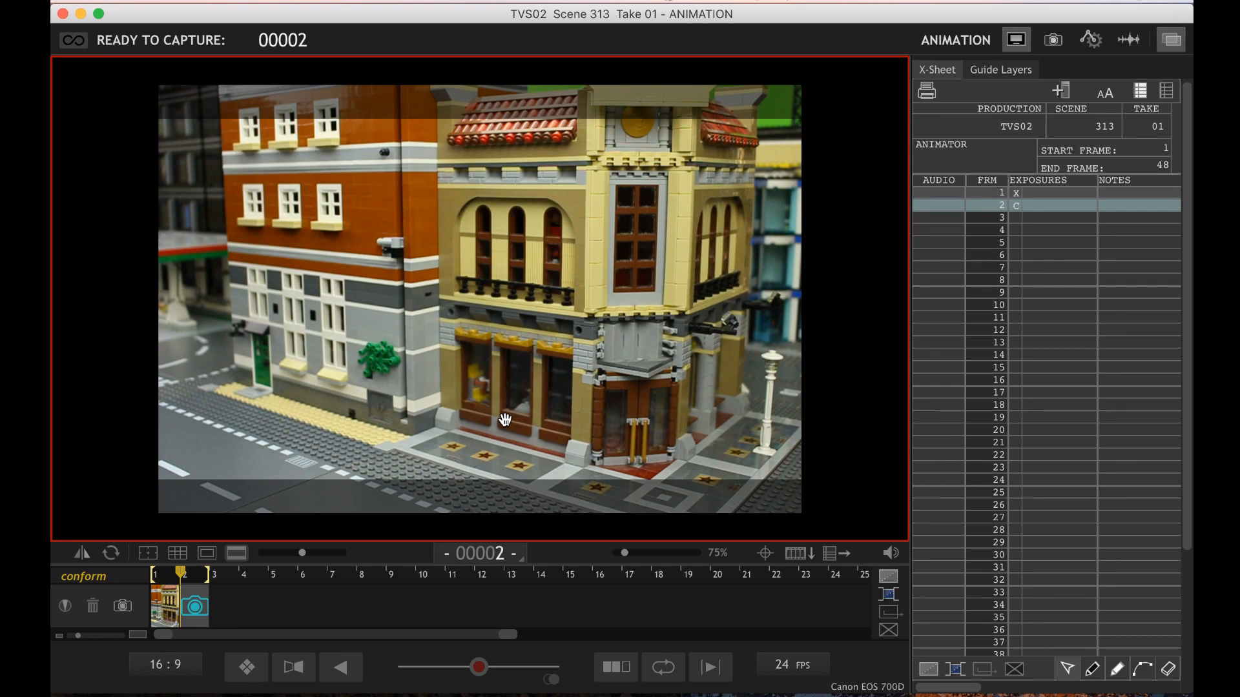
left_click(1128, 40)
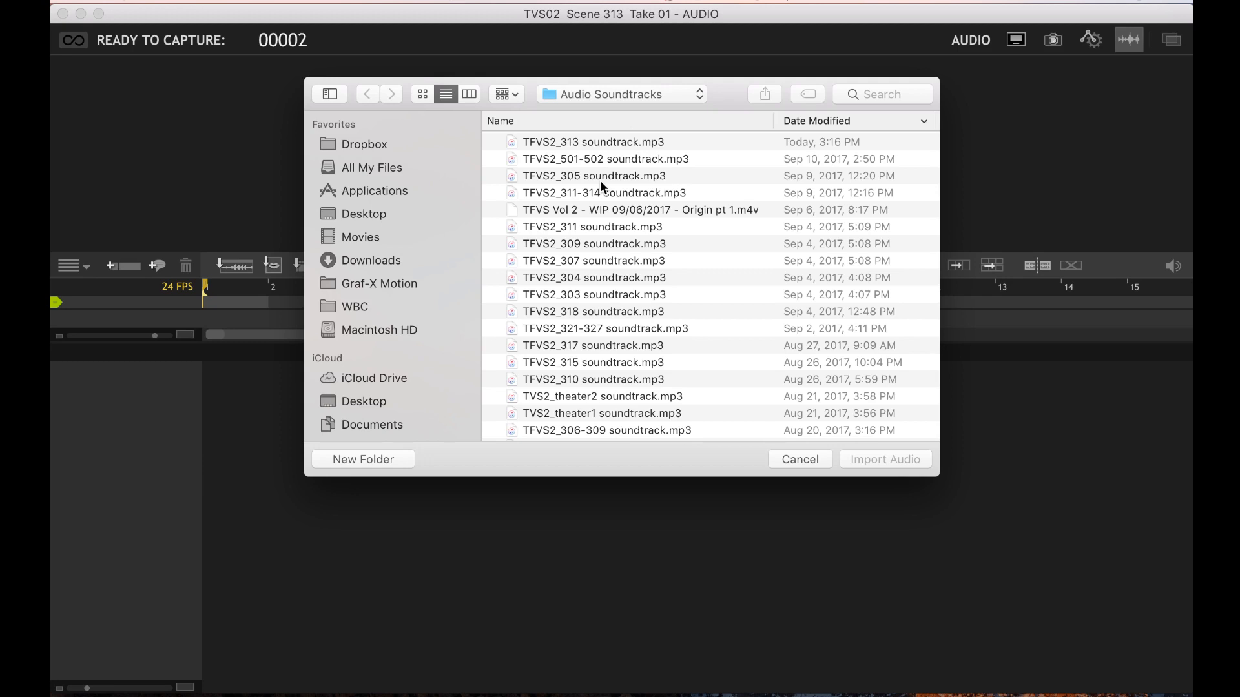
double_click(600, 142)
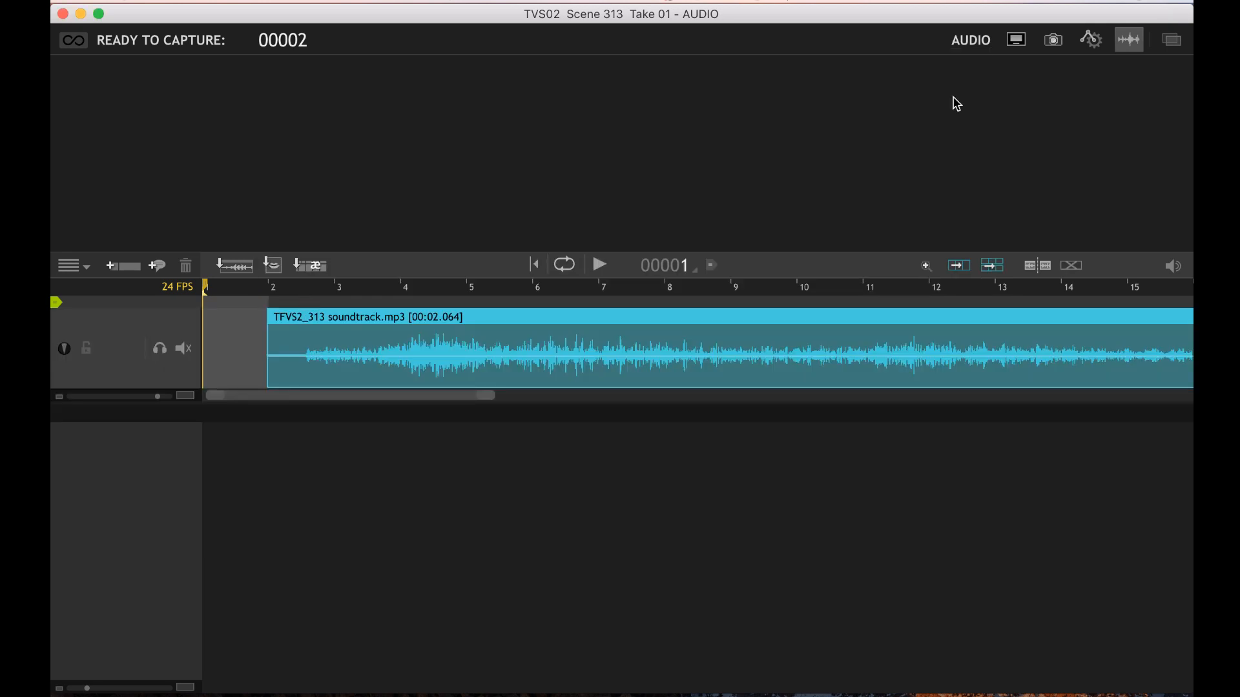
left_click(1016, 40)
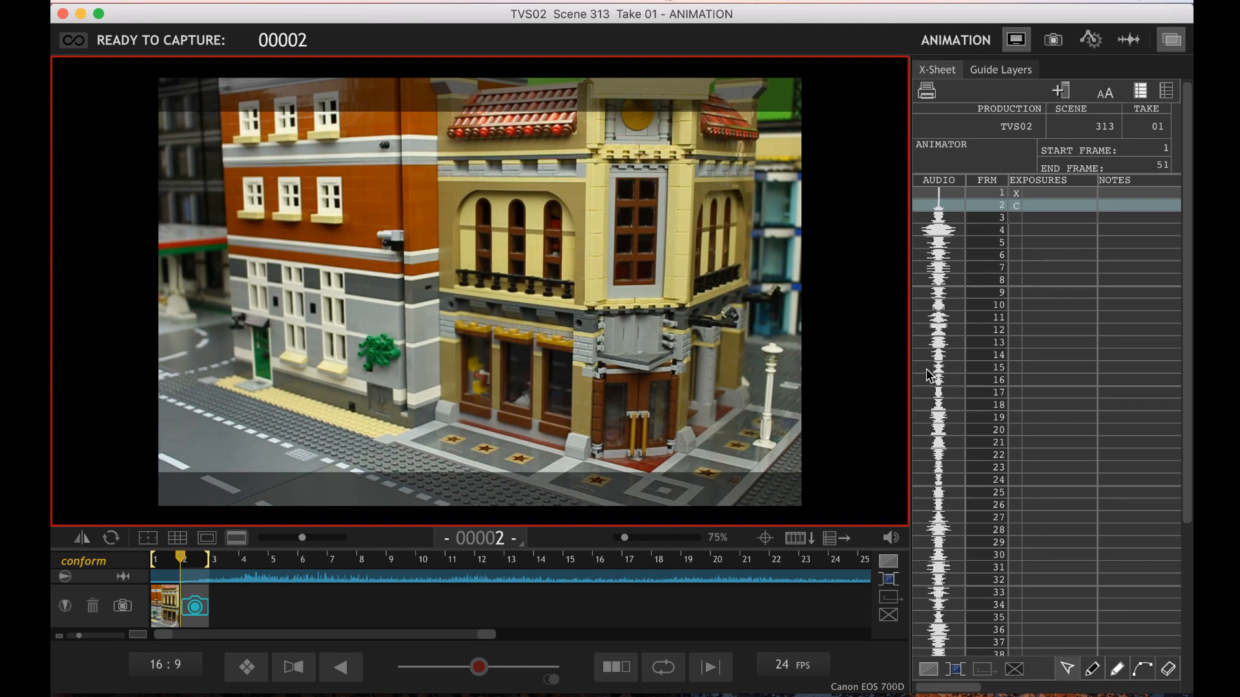
Step forward along the soundtrack in the timeline to frame 27
key("Right")
key("Right")
key("Right")
key("Right")
key("Right")
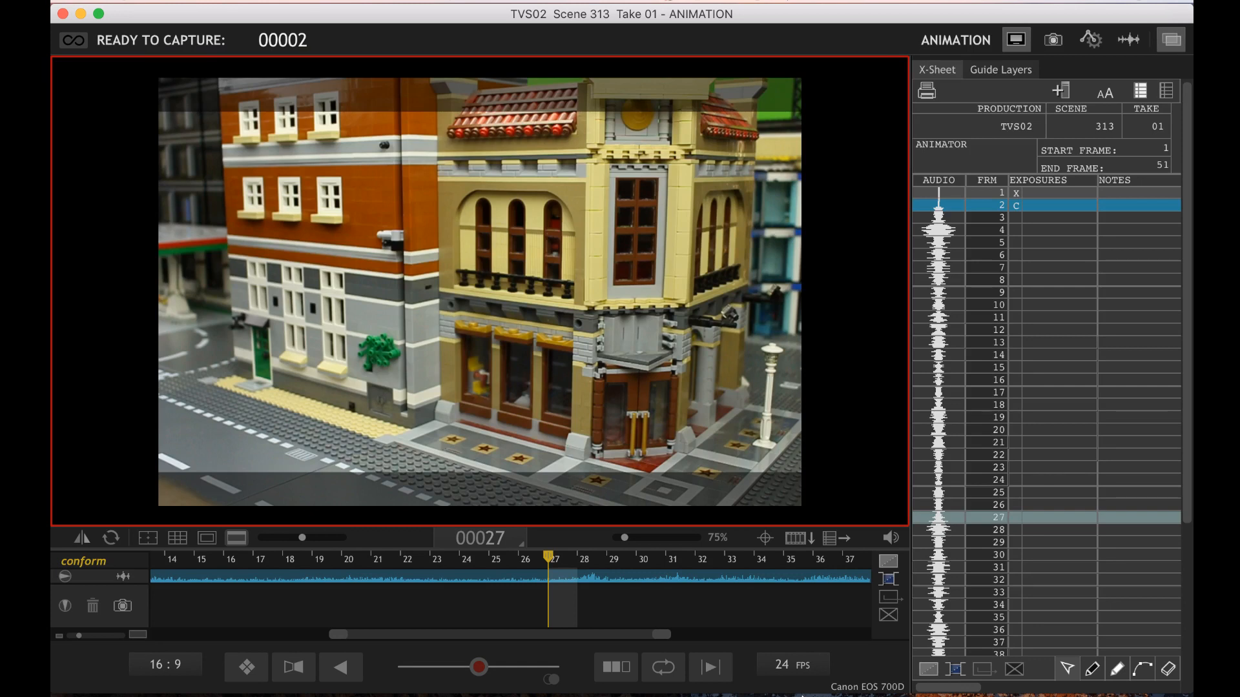
Switch to Final Cut Pro and play the storyboard edit from clip 312c at 5:46:10
mouse_move(802, 695)
left_click(341, 673)
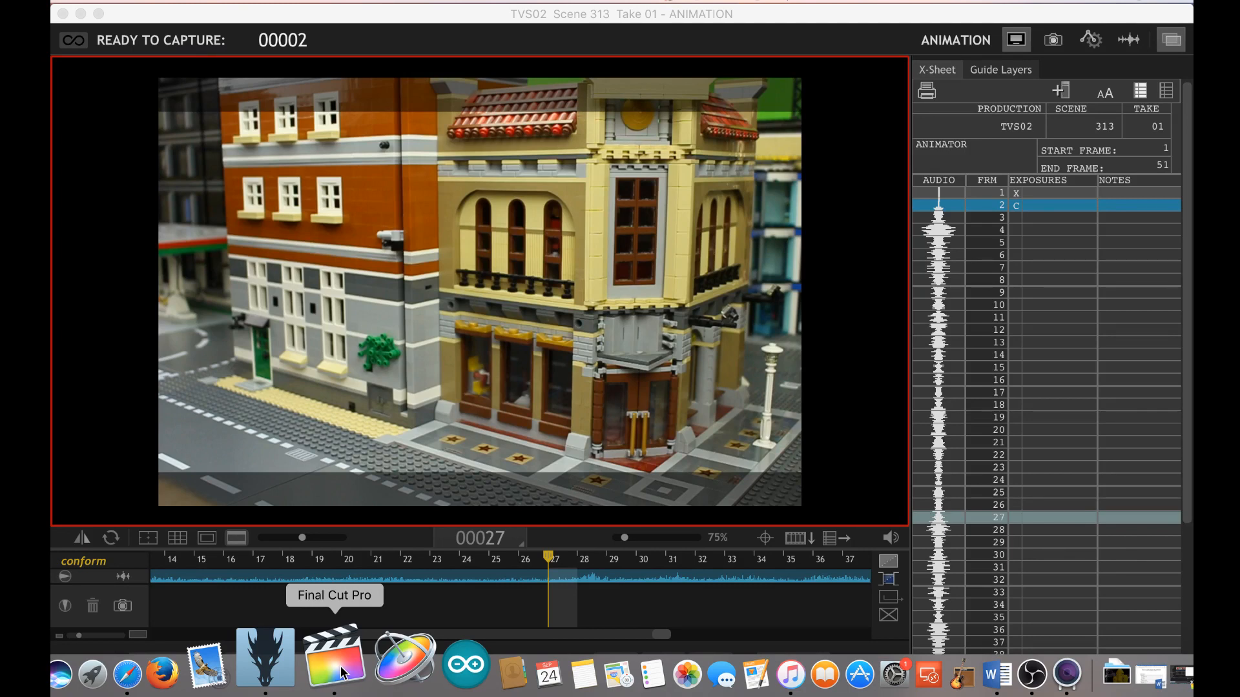
left_click(342, 674)
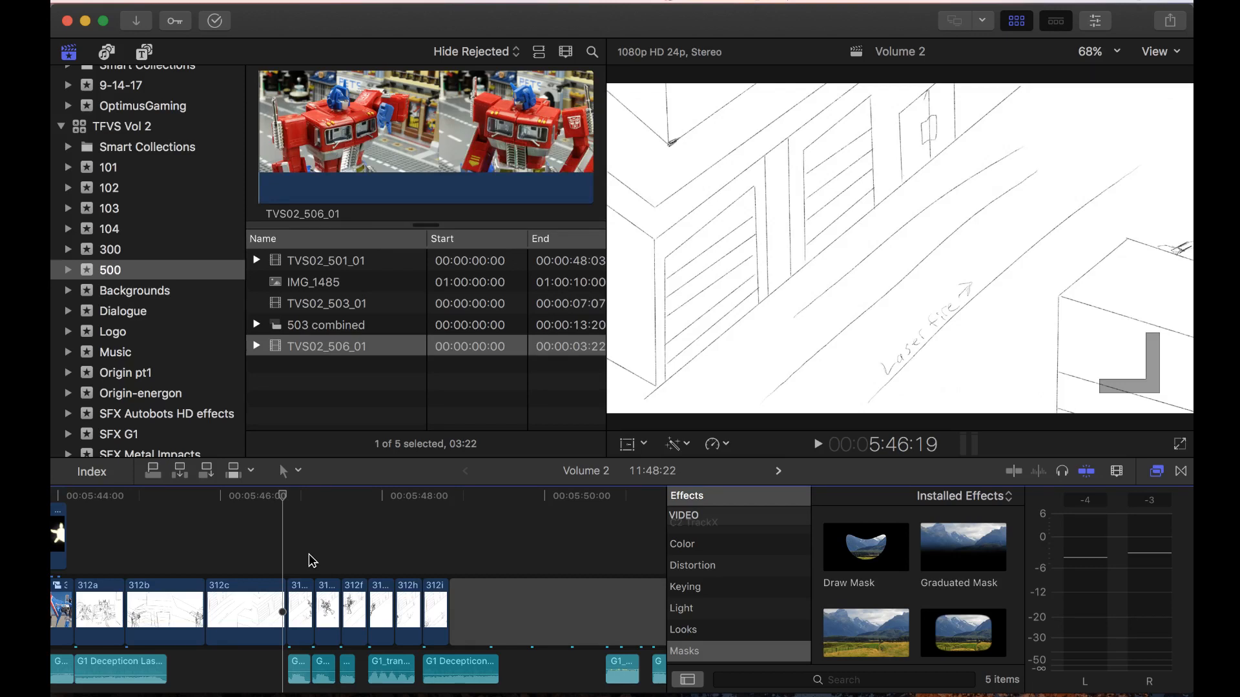
left_click(255, 541)
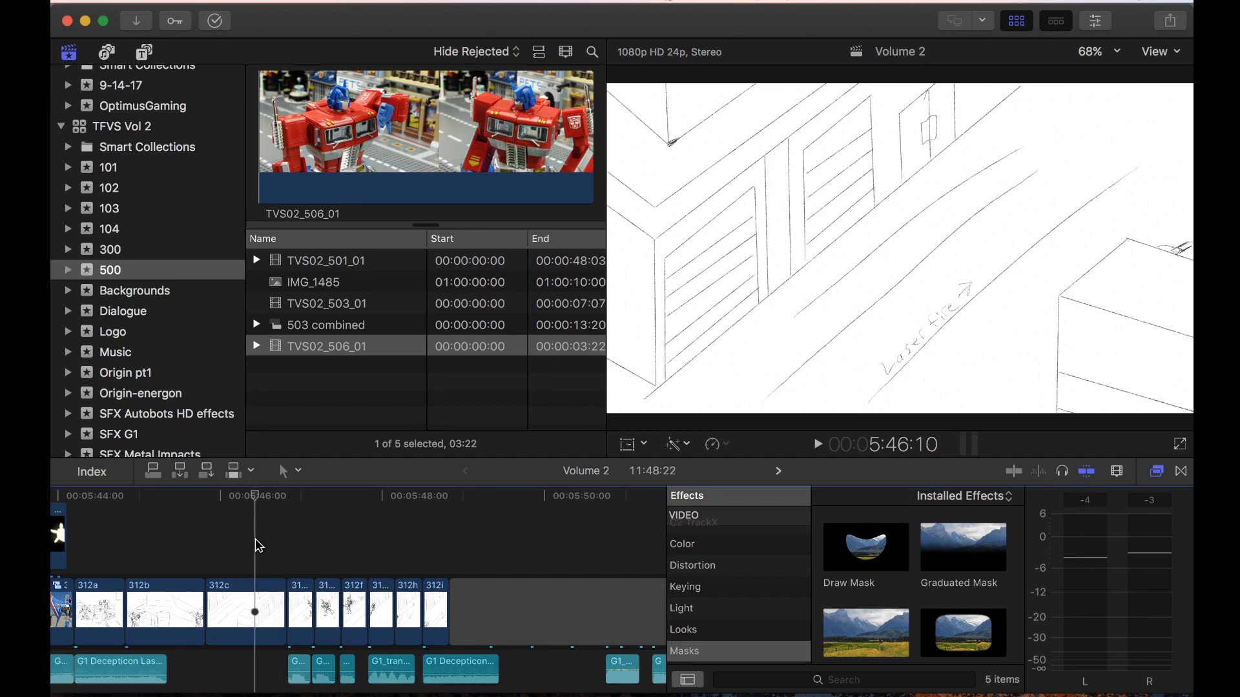
key("space")
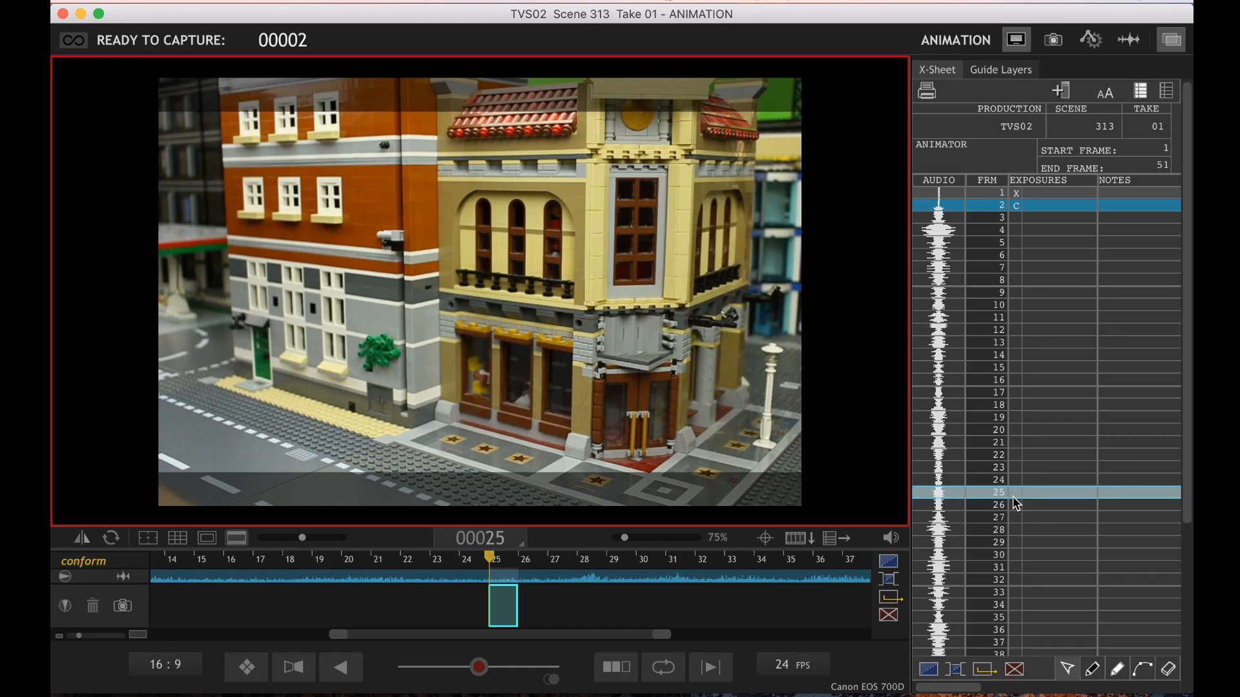
Add the note "TF Begin" at frame 25 in the X-Sheet
left_click(1112, 493)
type("TF Begi")
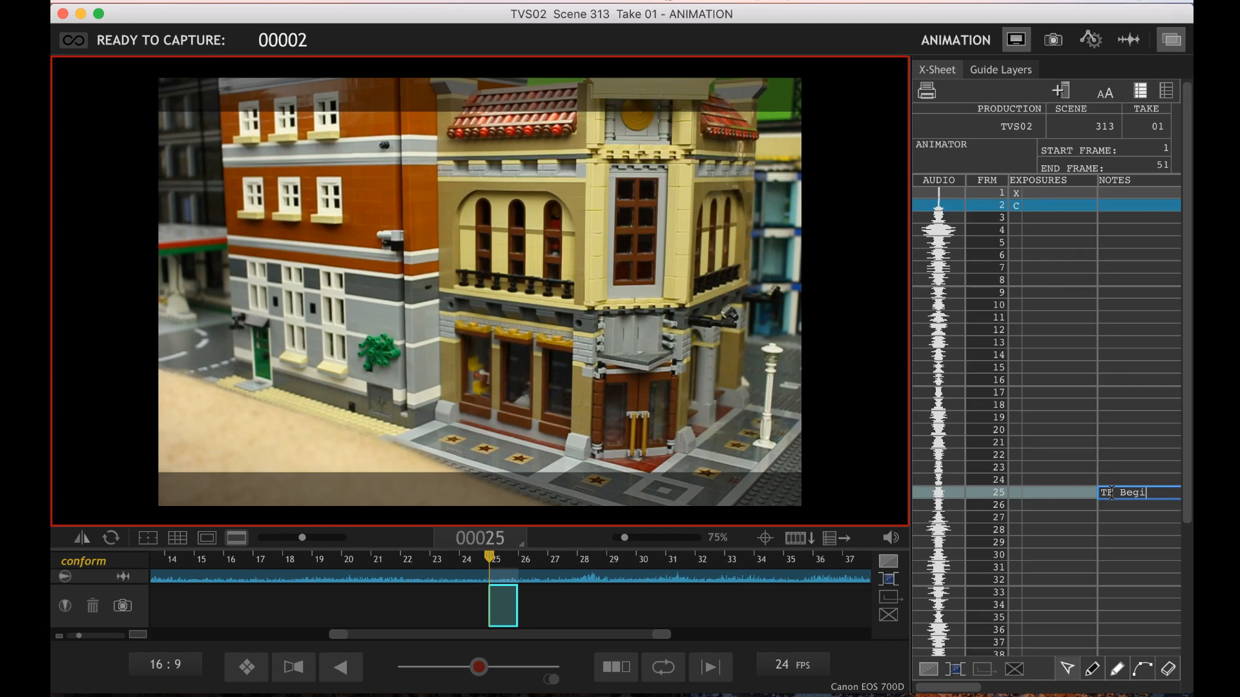
type("n")
key("Return")
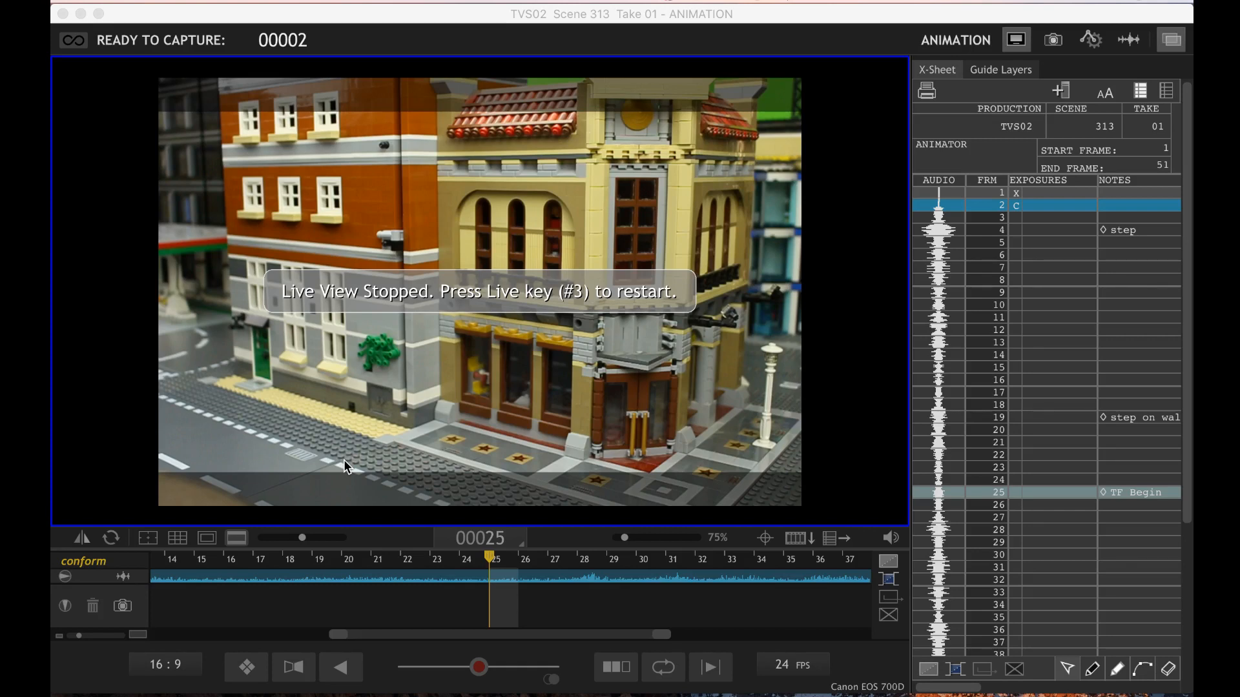
Return to the animation scene and restart the stopped live view
left_click(816, 316)
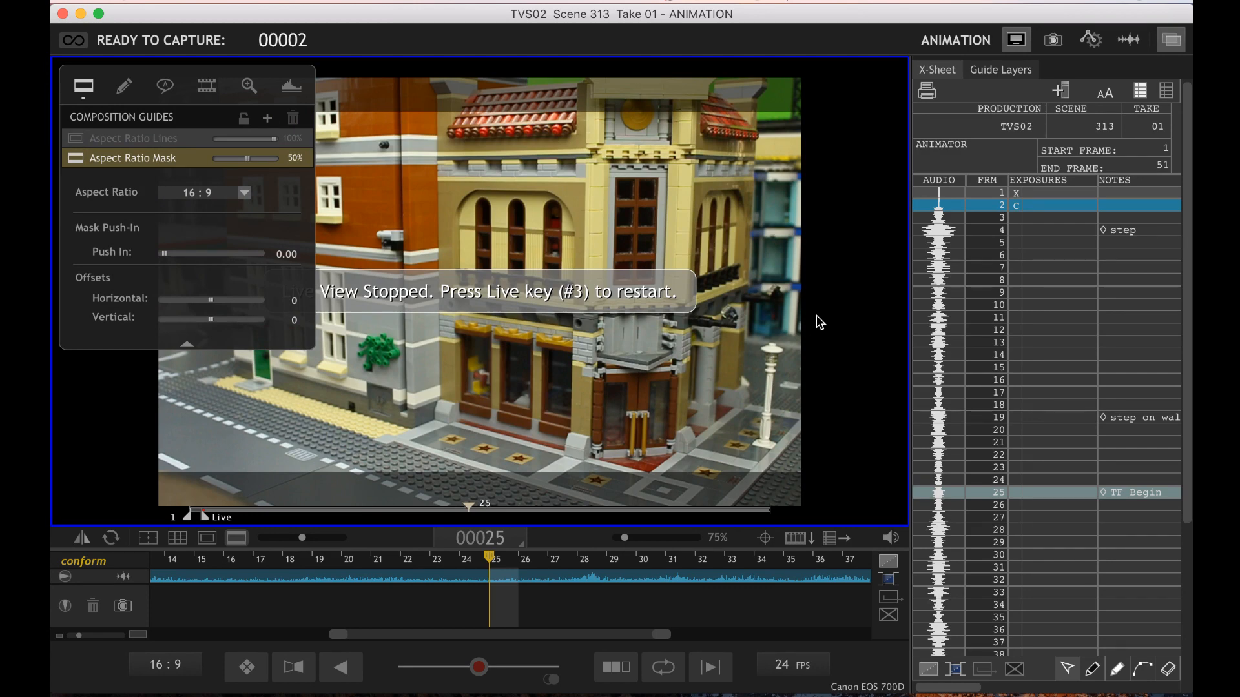
key("3")
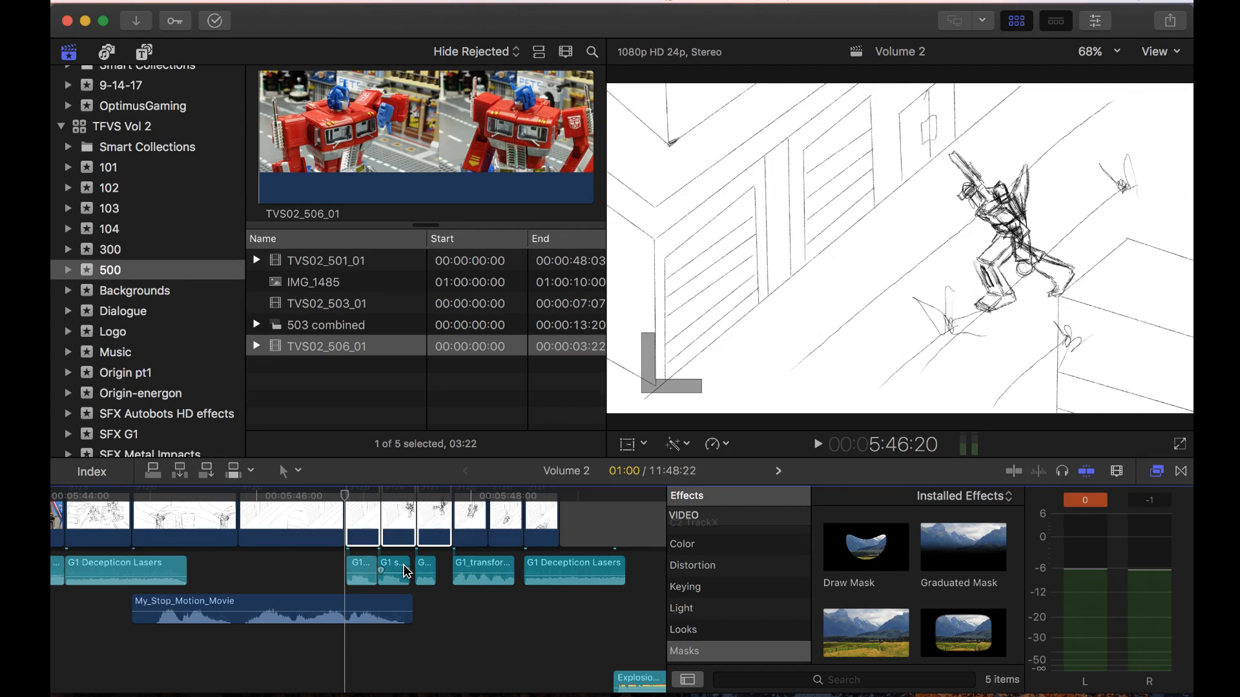
Inspect the G1 step01 sound clips beneath storyboard clips 312d and 312f in the Volume 2 timeline
scroll(398, 568, "up", 3)
left_click(316, 612)
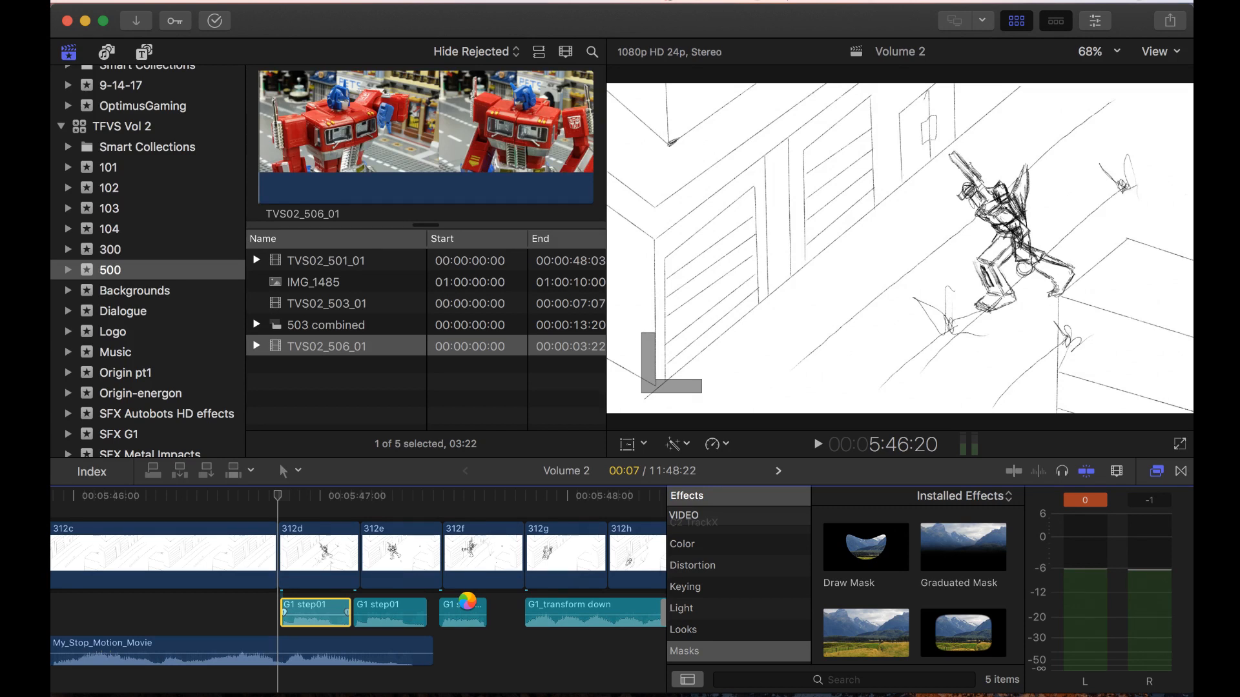
left_click(464, 612)
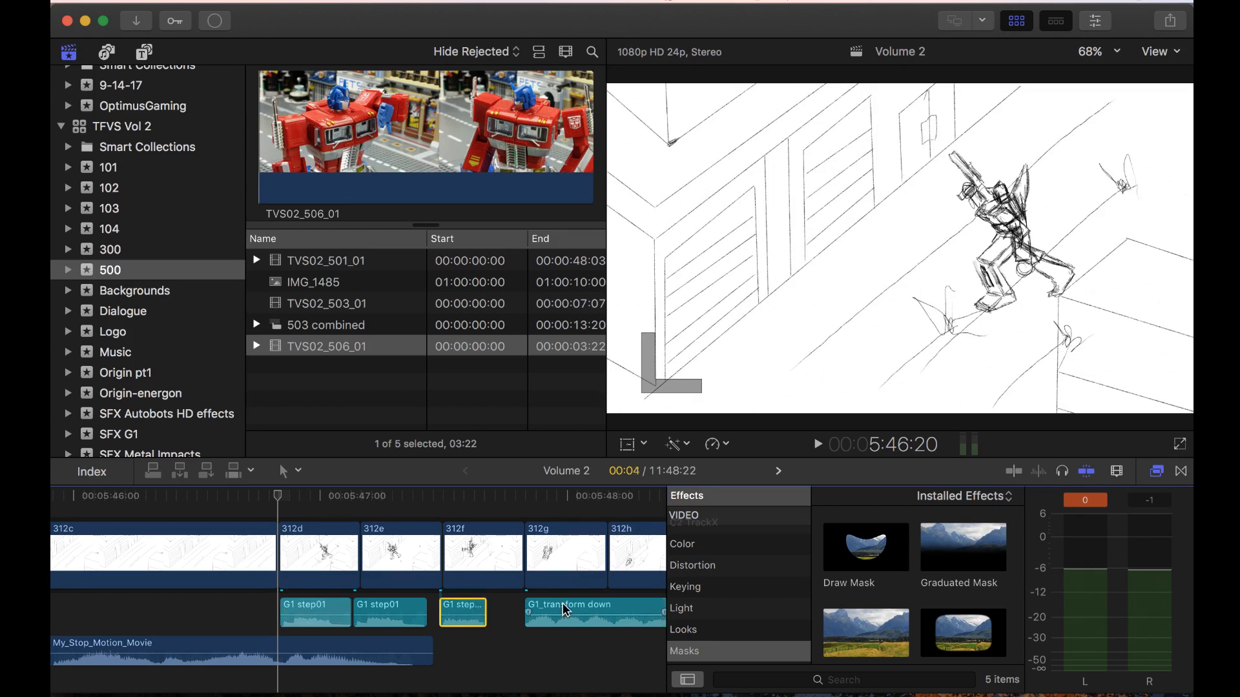
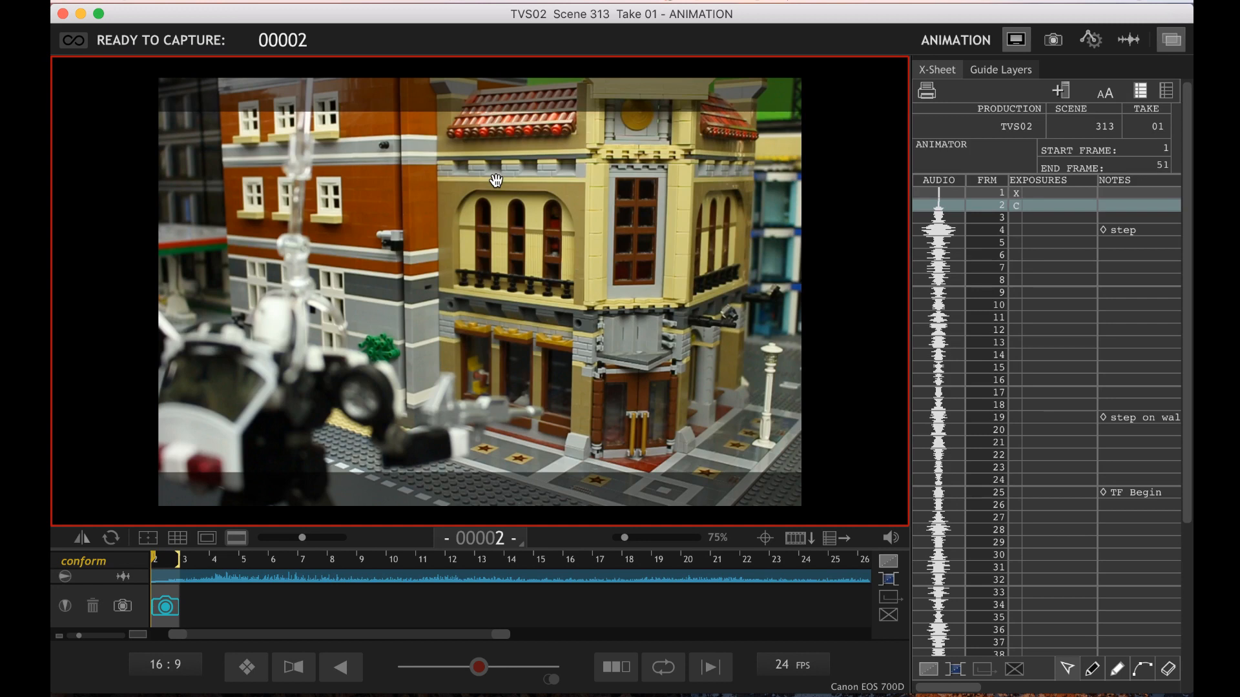
Try a first pass of the robot's walk, capturing it in small moves from frame 2 onward
key("Return")
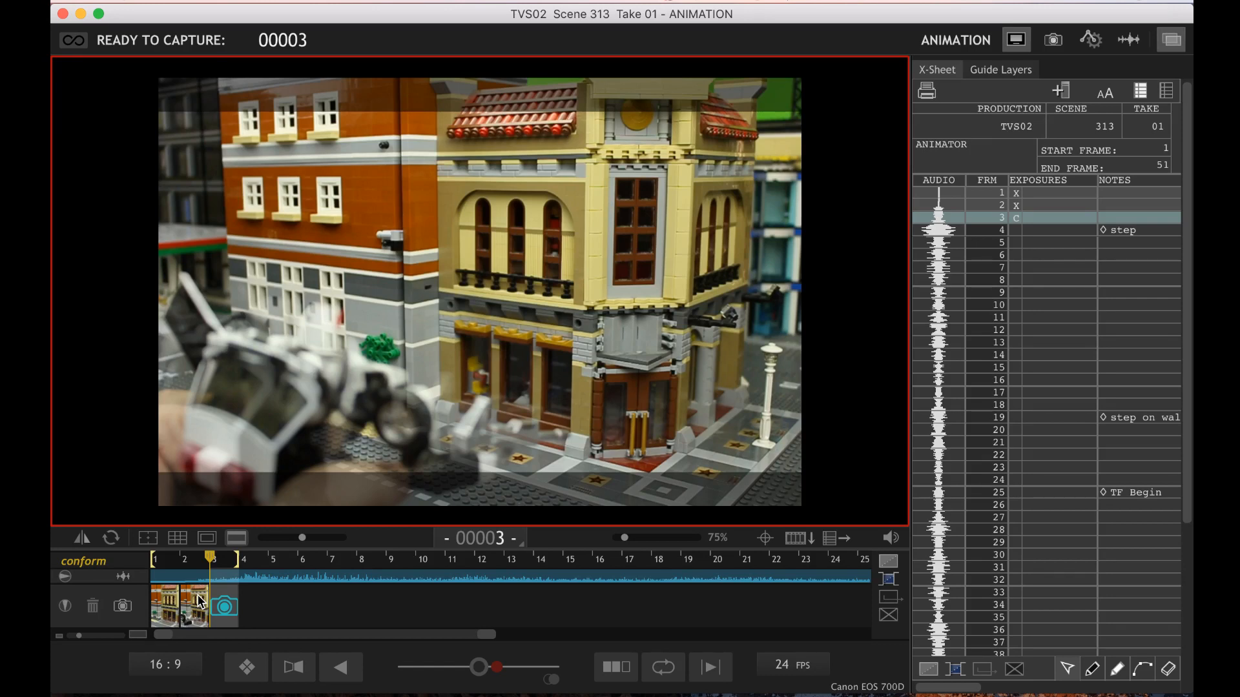
key("Return")
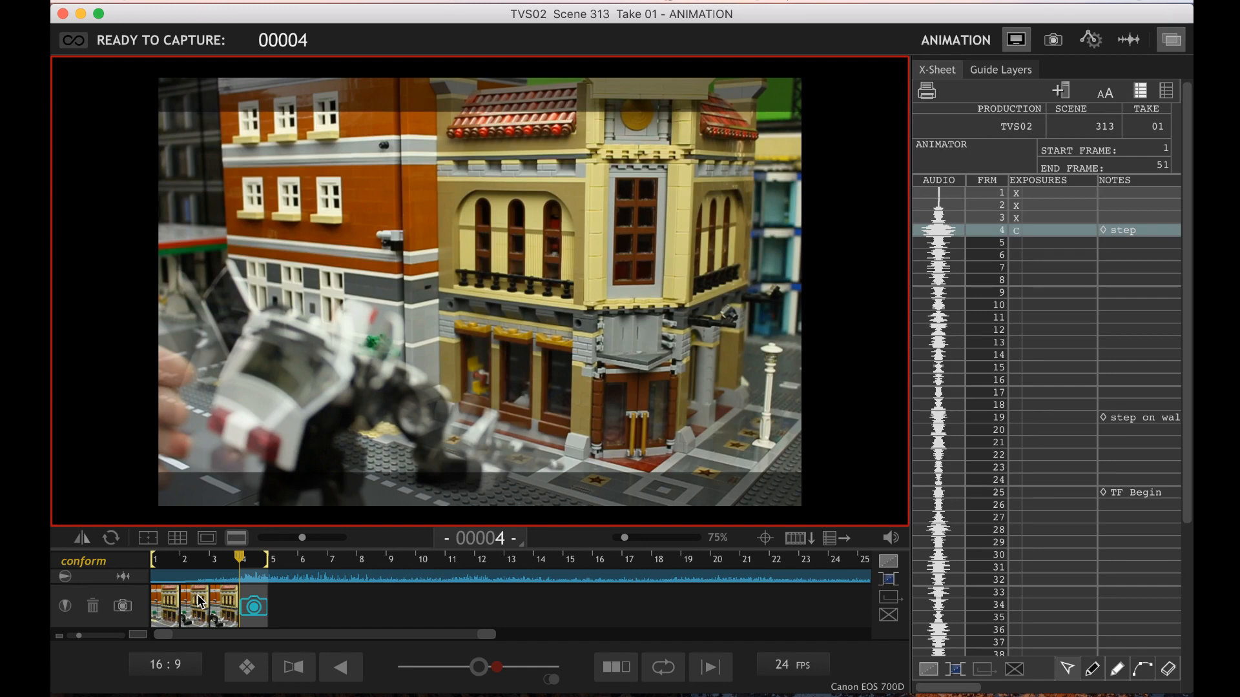
key("Return")
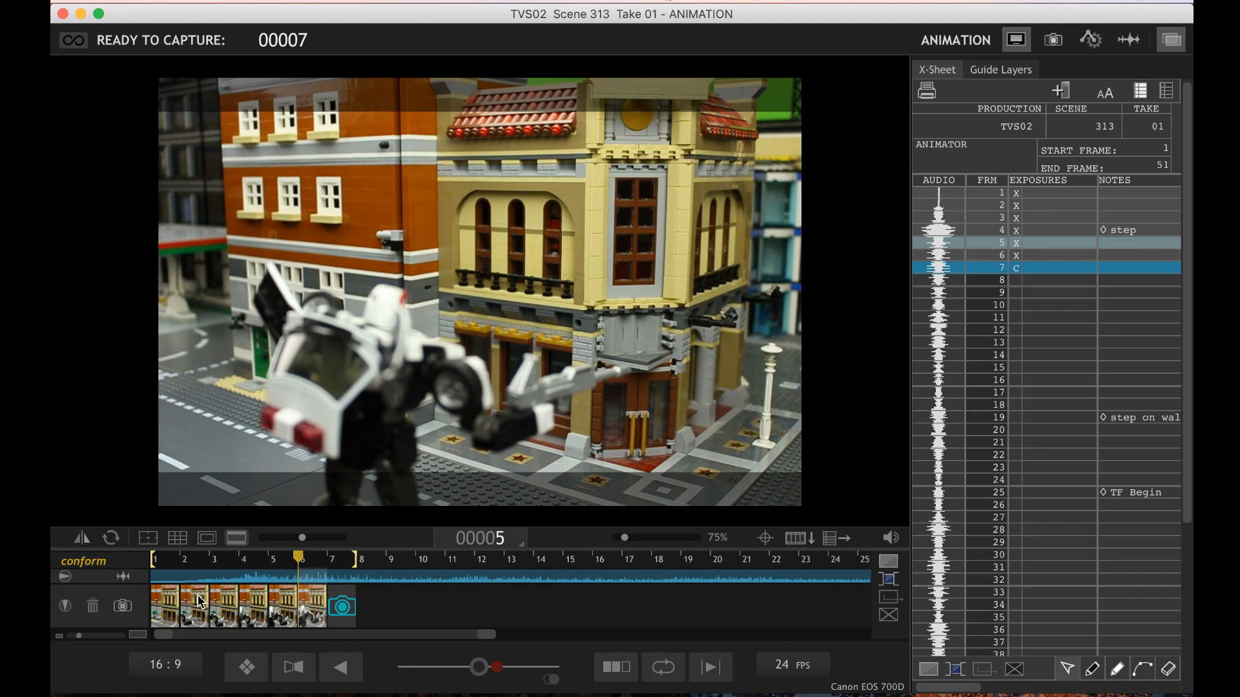
key("3")
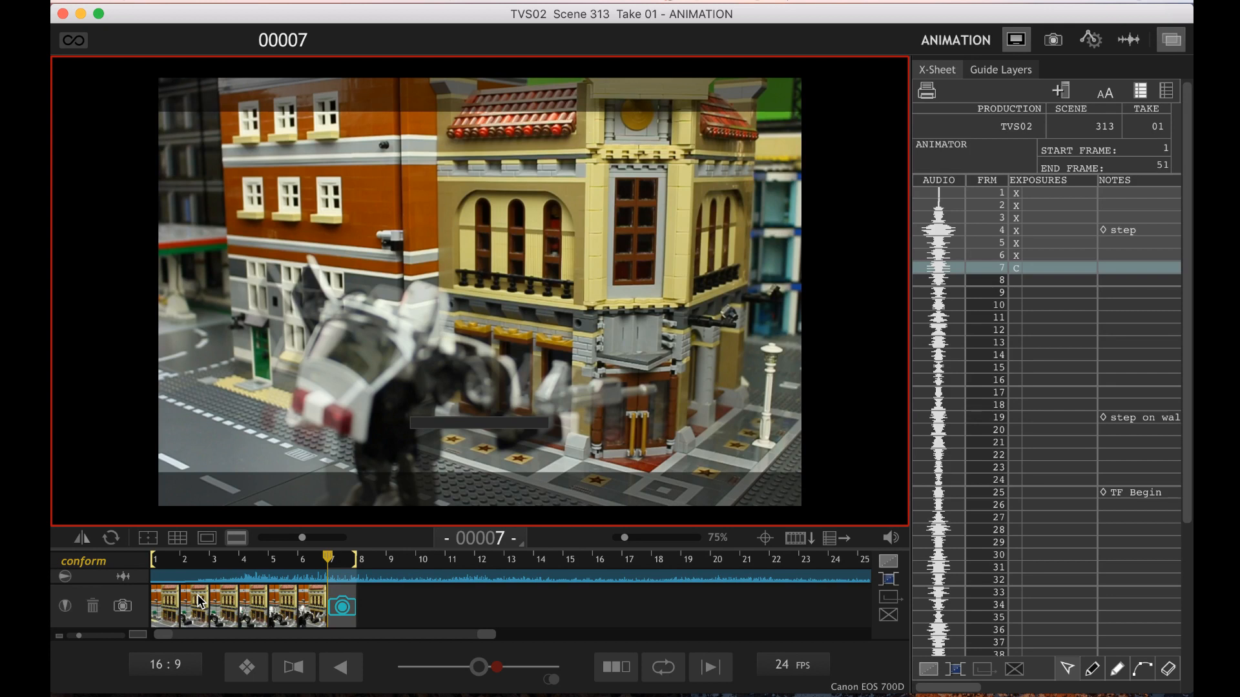
key("Return")
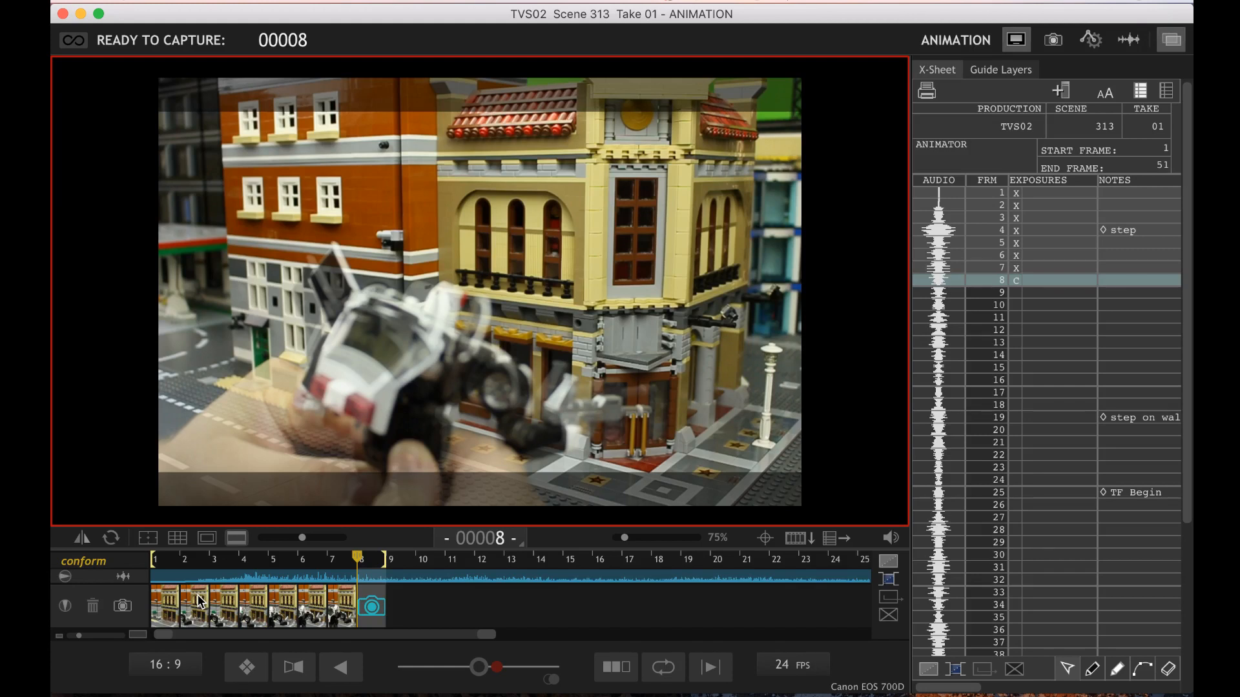
key("Return")
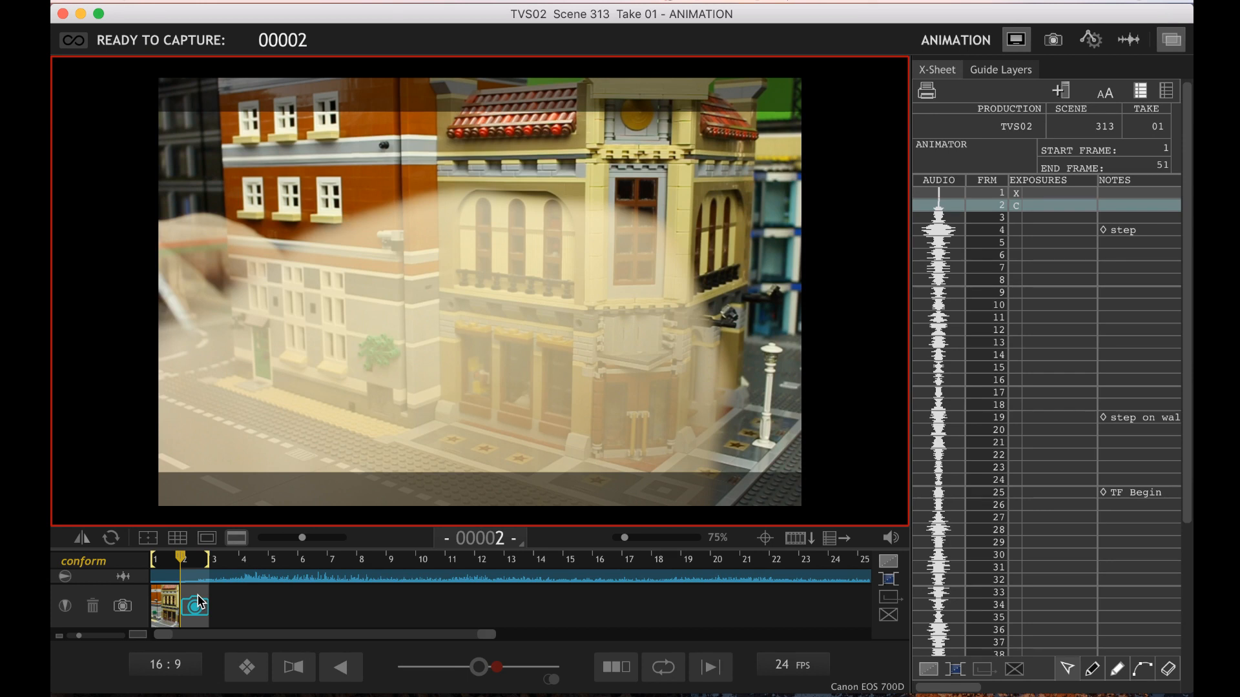
Capture frames 2 through 5 of the robot's walk, reviewing back to frame 2 before taking frame 5
key("Return")
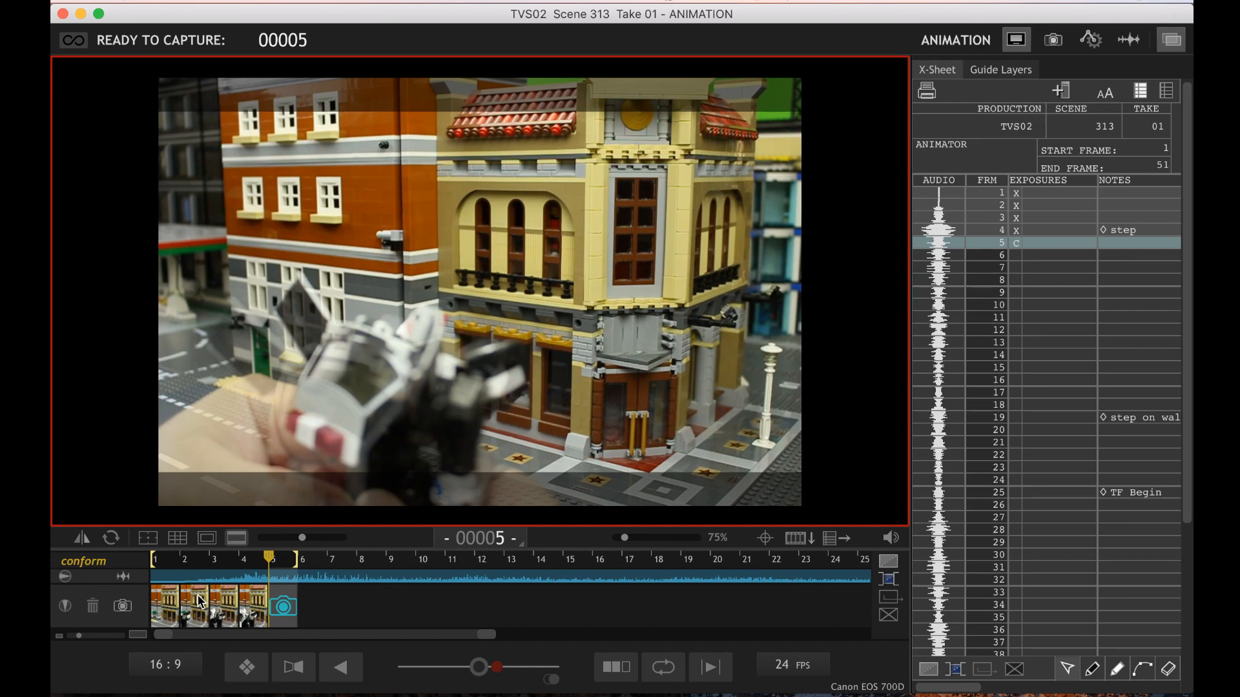
key("Left")
key("Left")
key("Left")
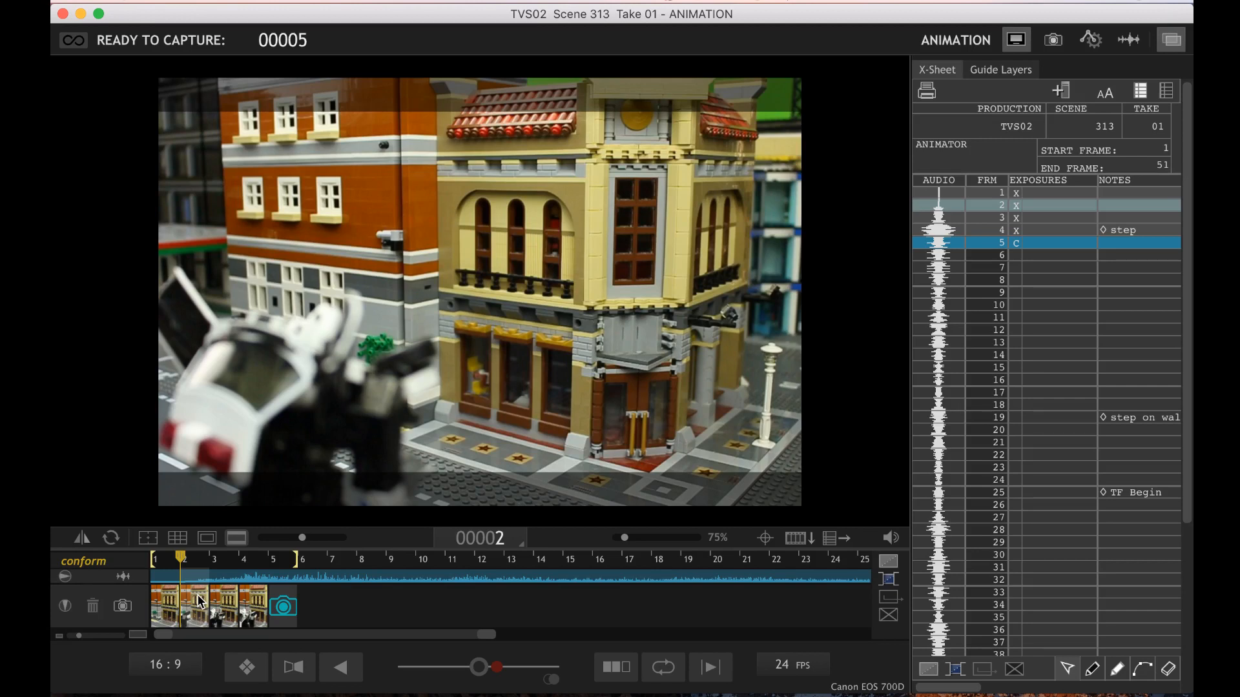
key("Return")
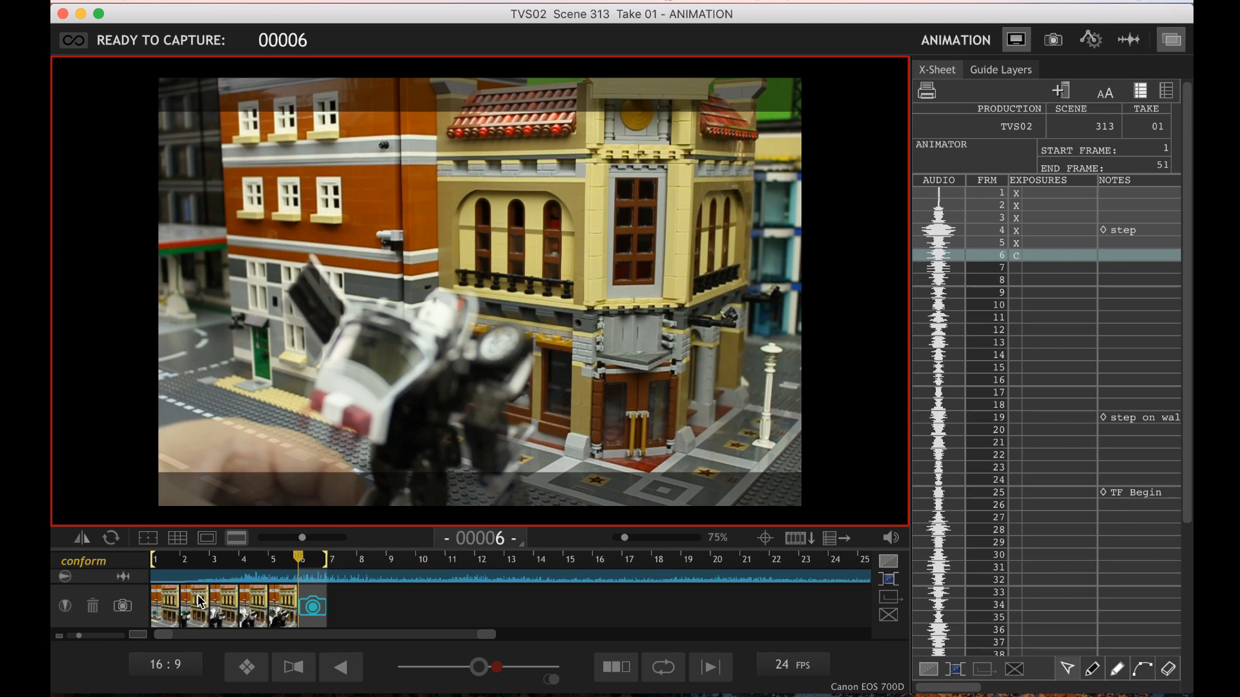
Capture frames 6 through 8 of the robot's step, playing back the sequence before taking frame 8
key("Return")
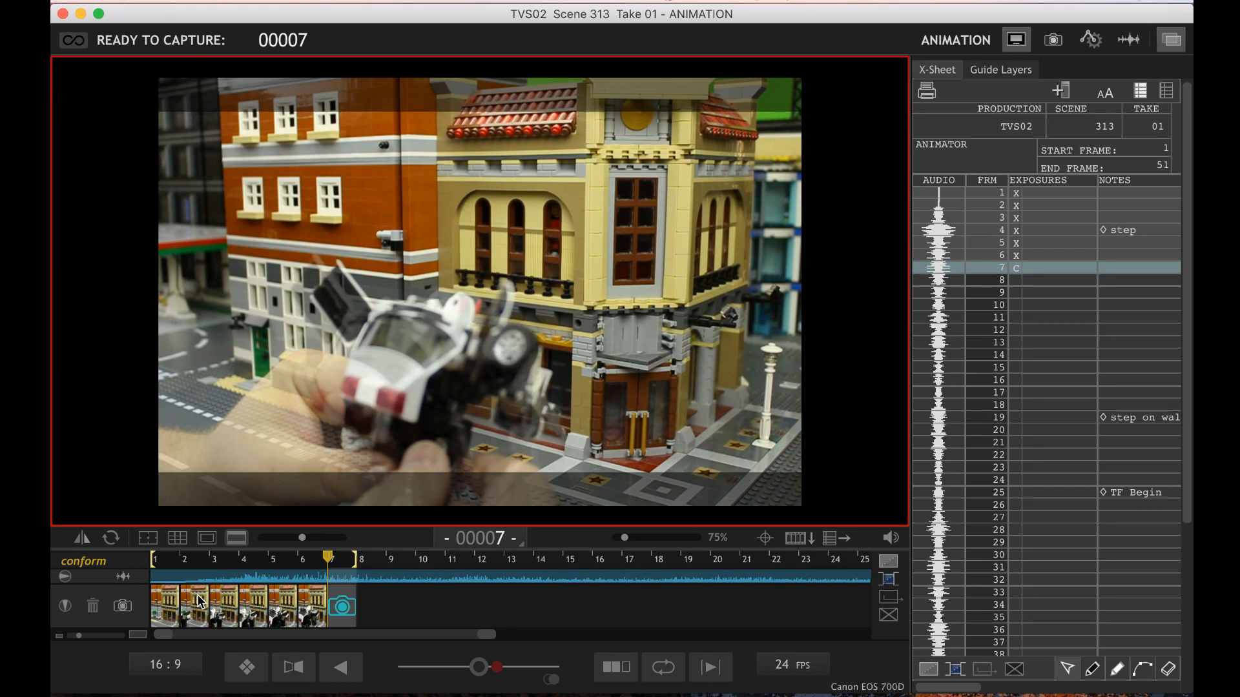
key("Return")
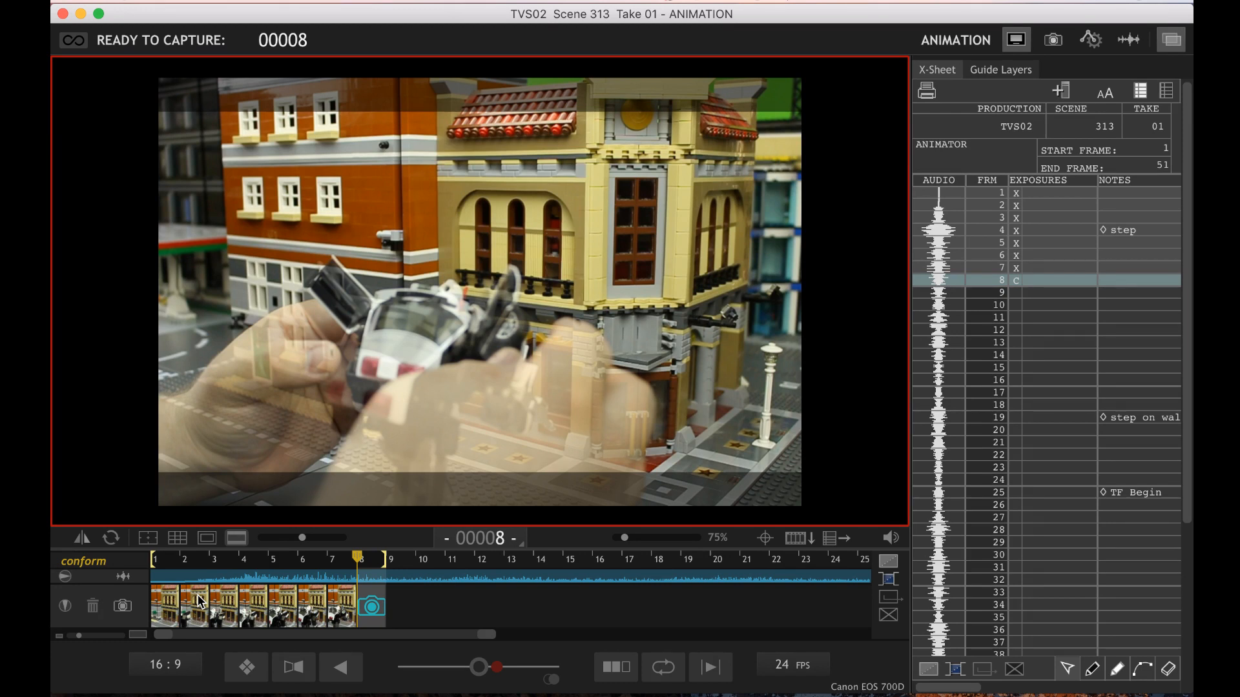
key("space")
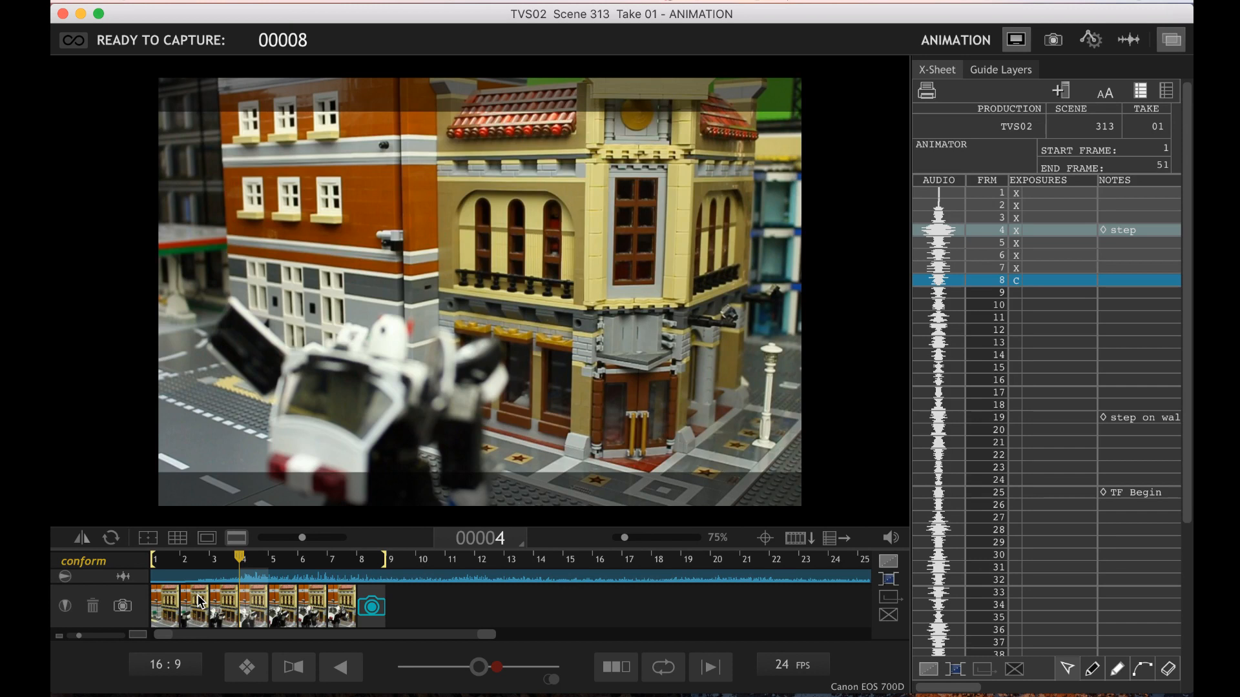
key("3")
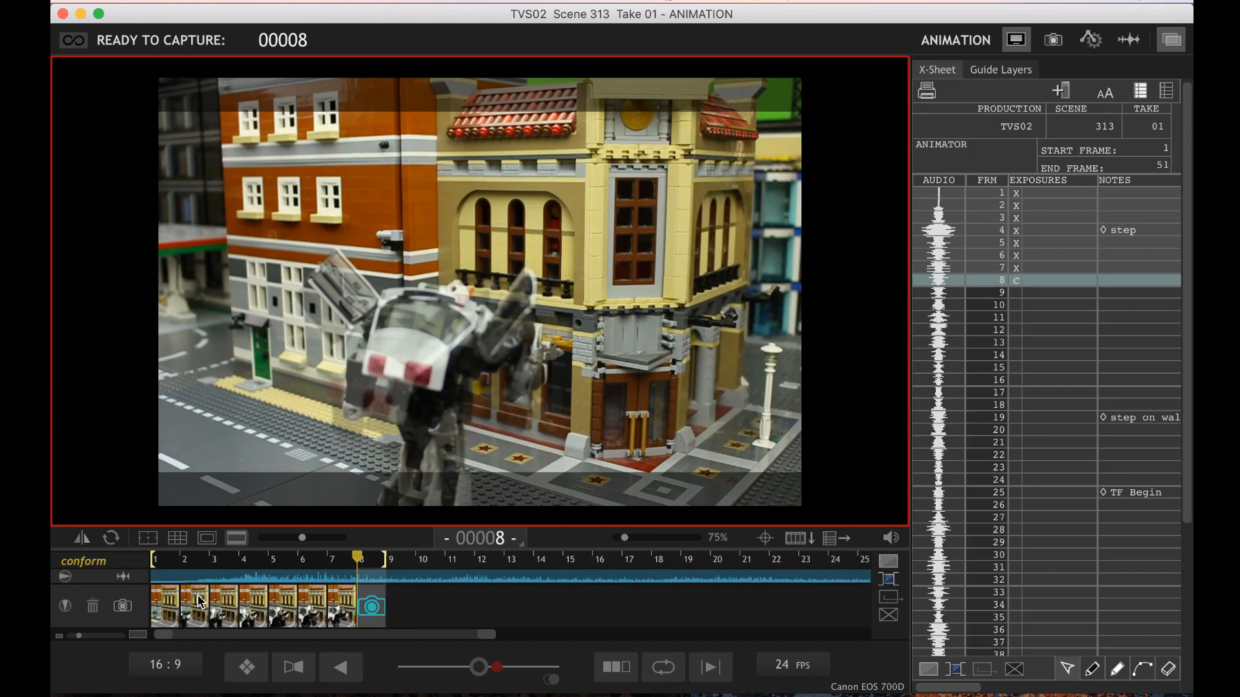
key("Return")
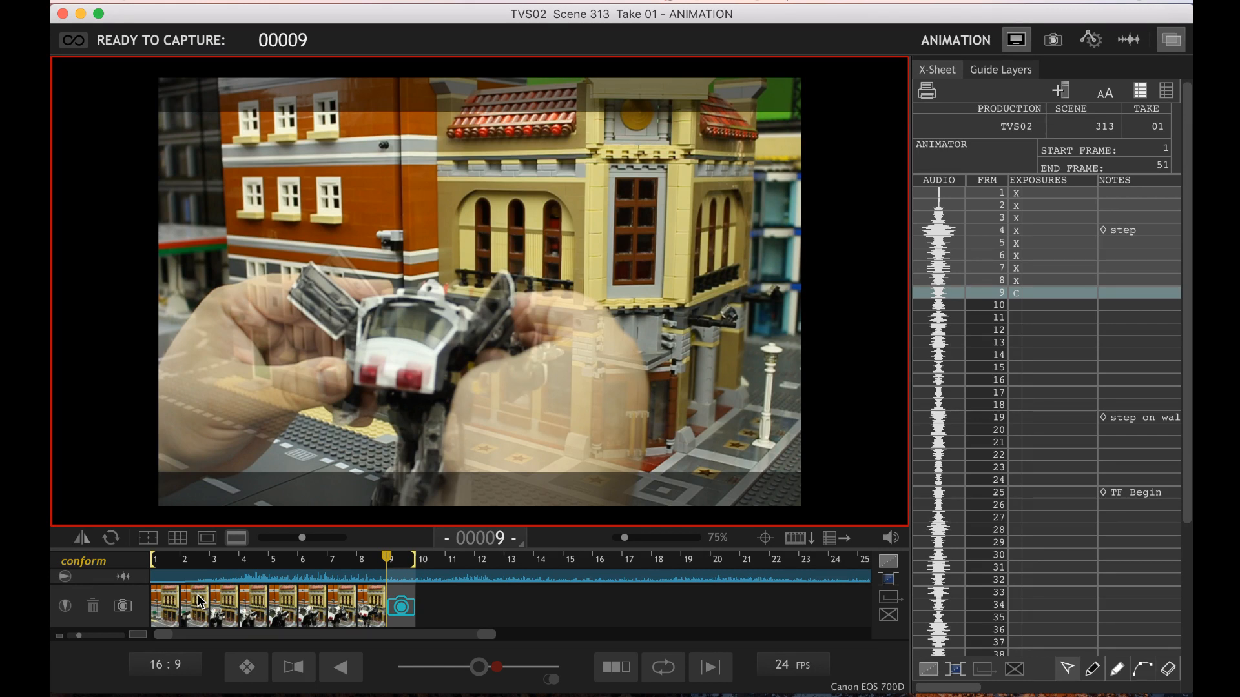
Compare the new pose with frame 7, then capture frames 9 through 11
key("Left")
key("Left")
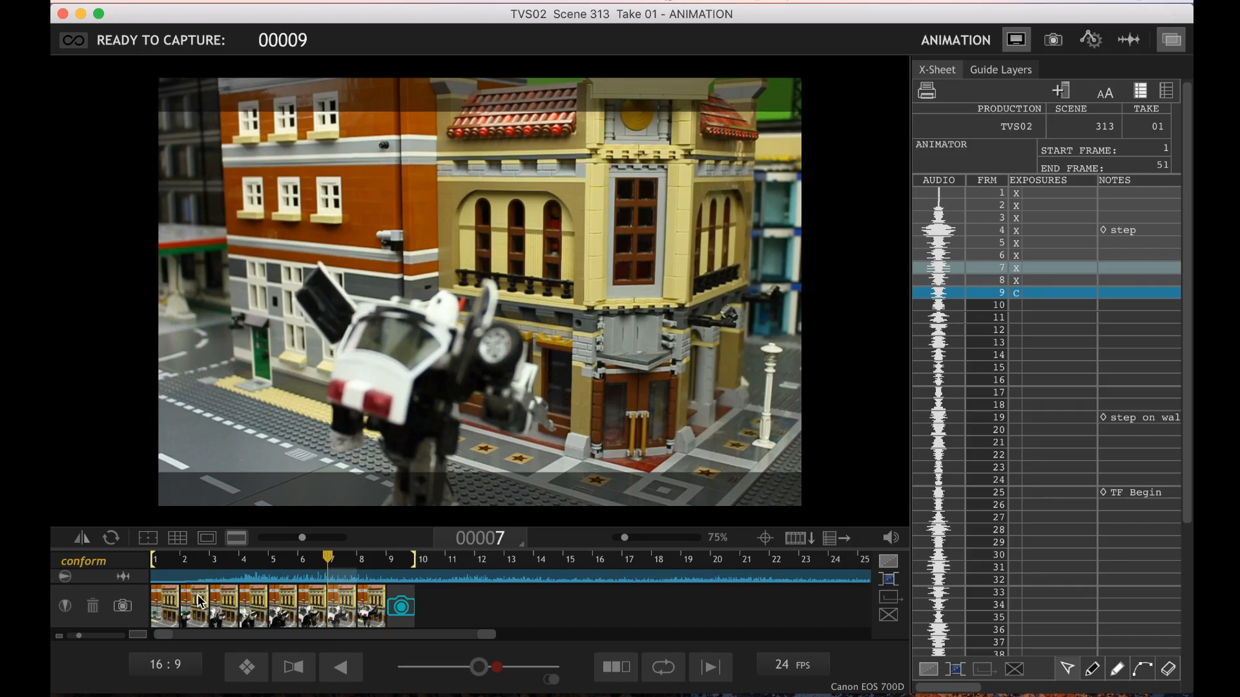
key("Return")
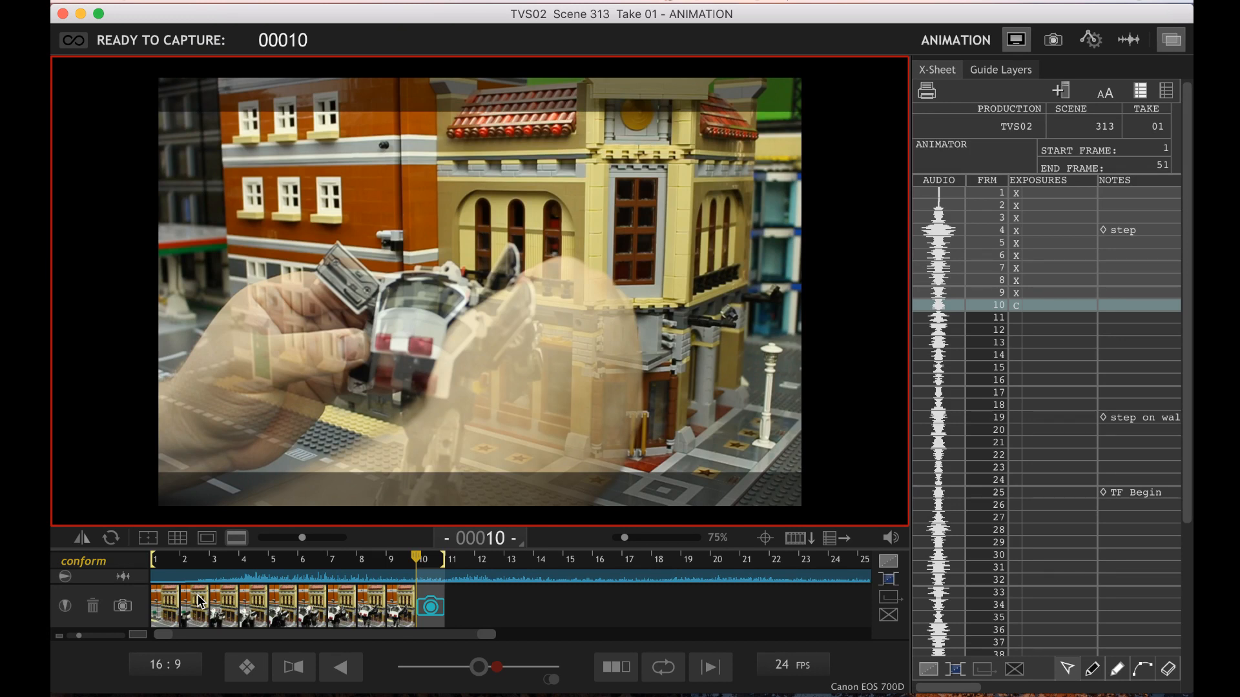
key("Return")
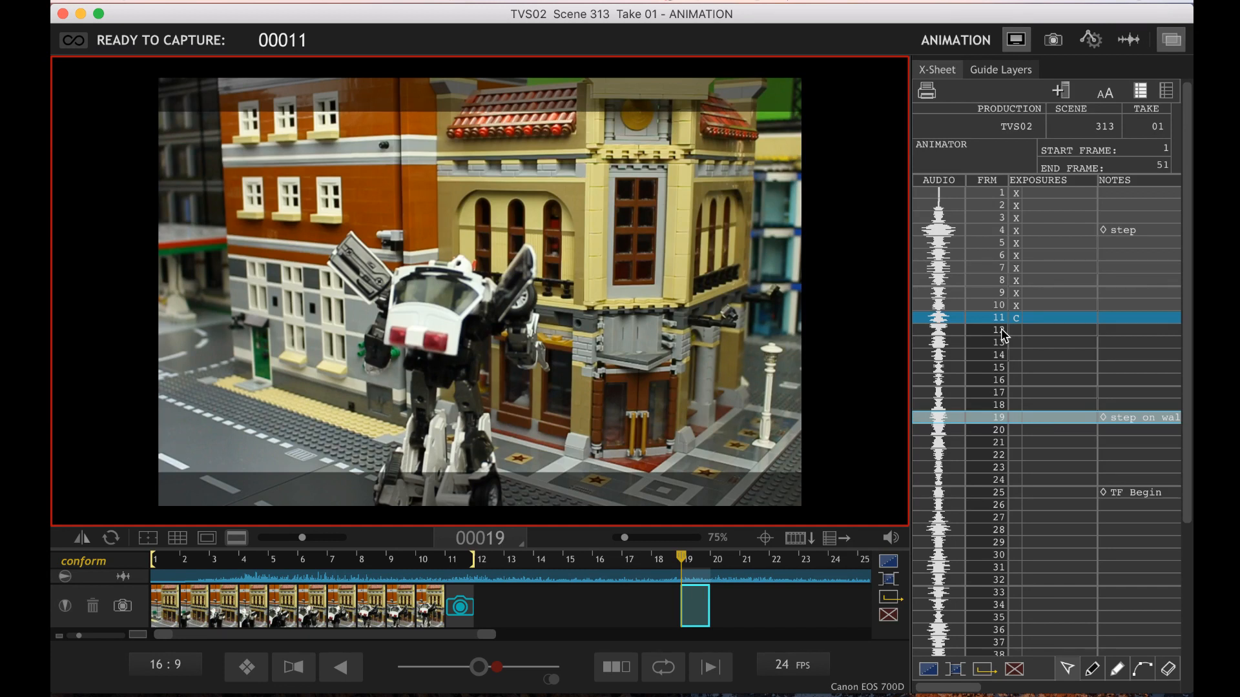
key("Return")
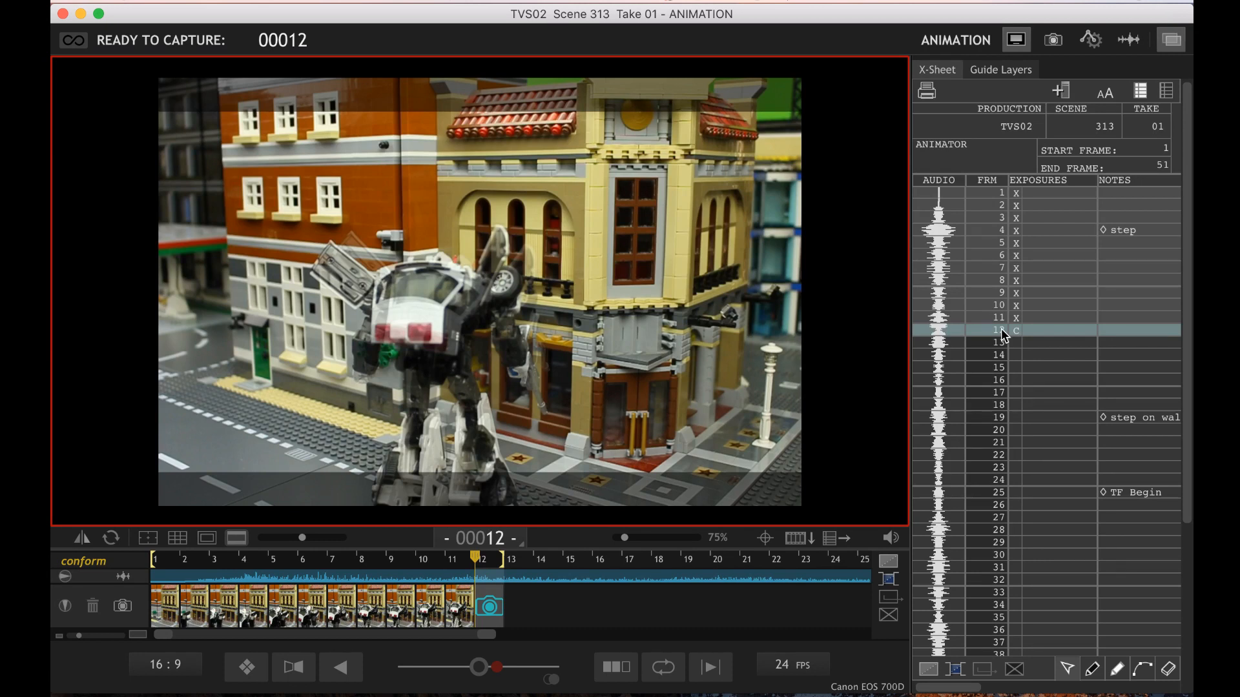
Play back the captured frames and capture frames 12 through 14 of the robot's walk
key("space")
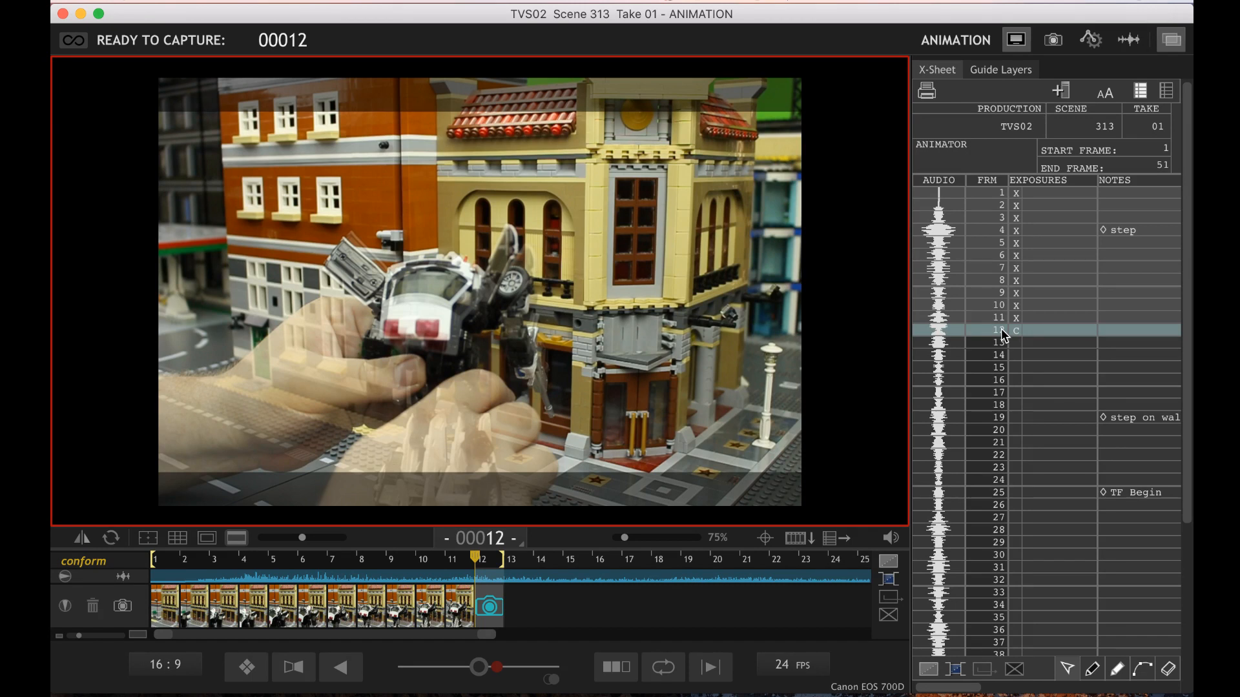
key("Return")
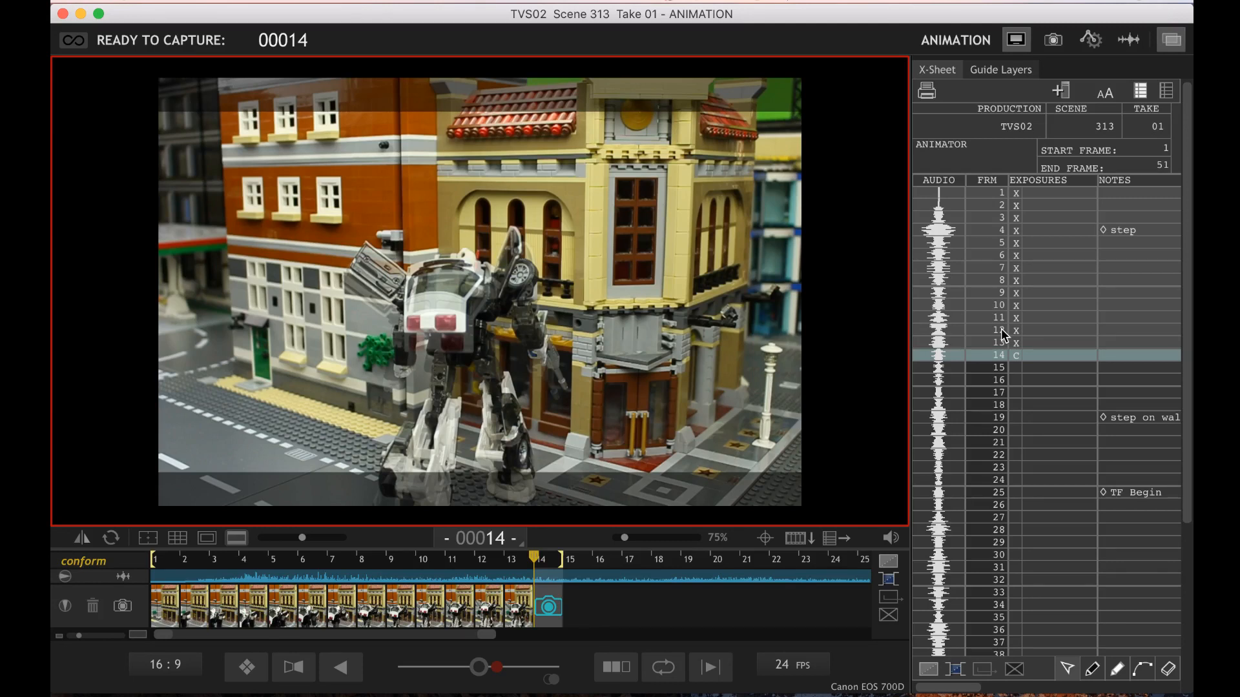
key("Return")
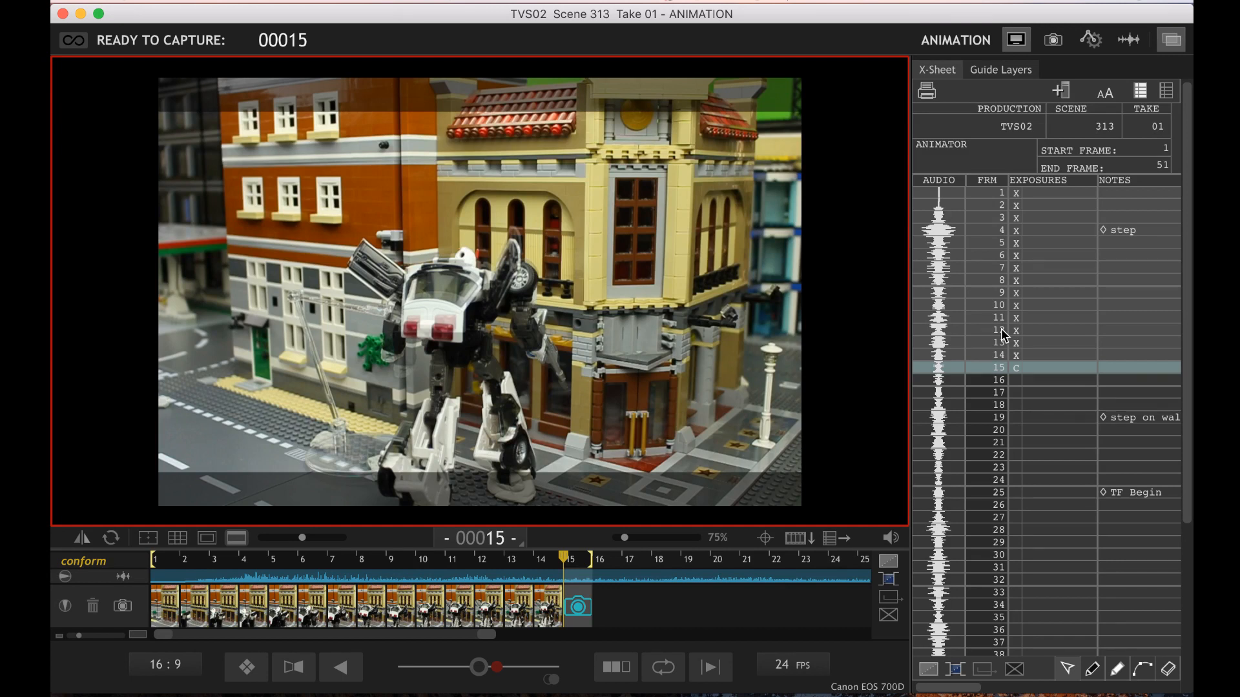
Check the robot's live pose against frame 14 and capture frame 15 with the robot on its support rig
key("Left")
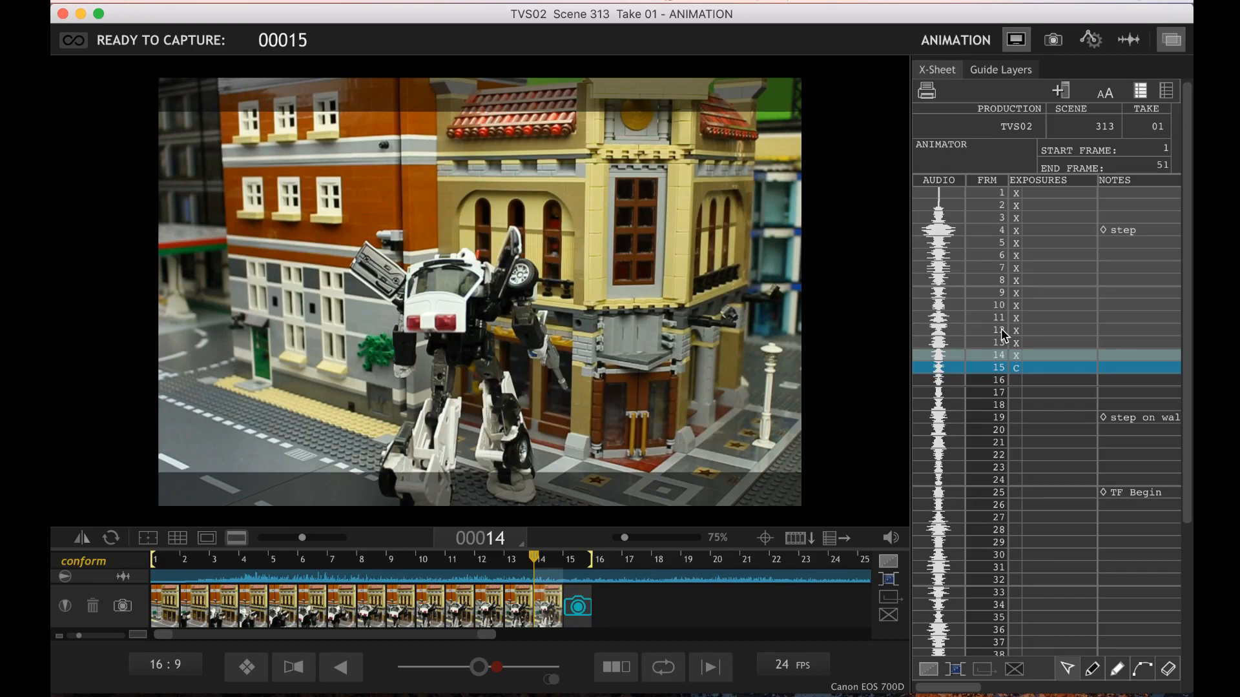
key("3")
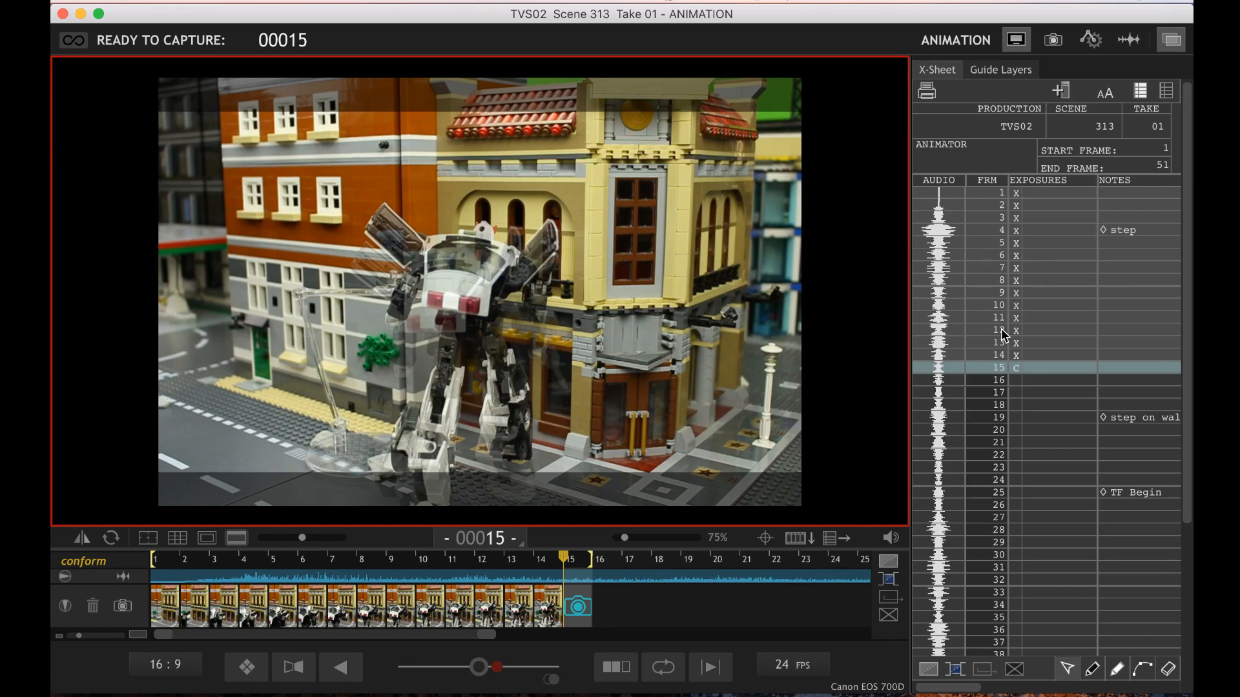
key("Return")
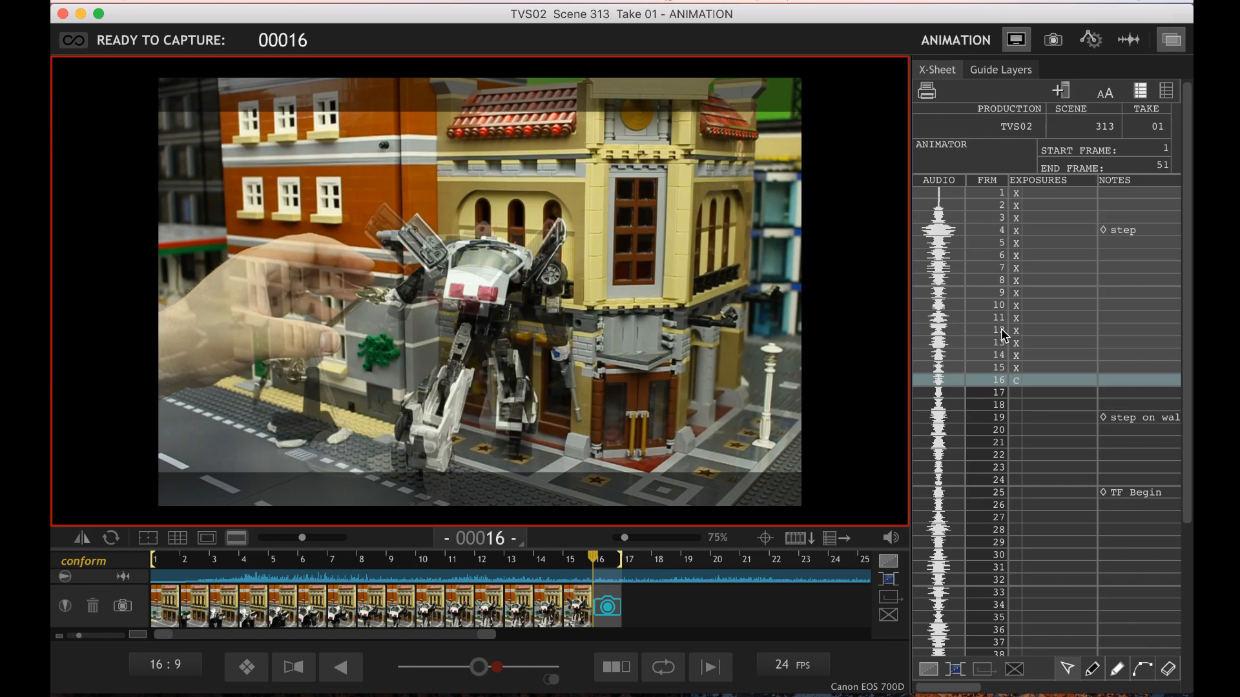
Compare the robot's live pose for frame 16 with the preceding frames 13 to 15
key("Left")
key("Right")
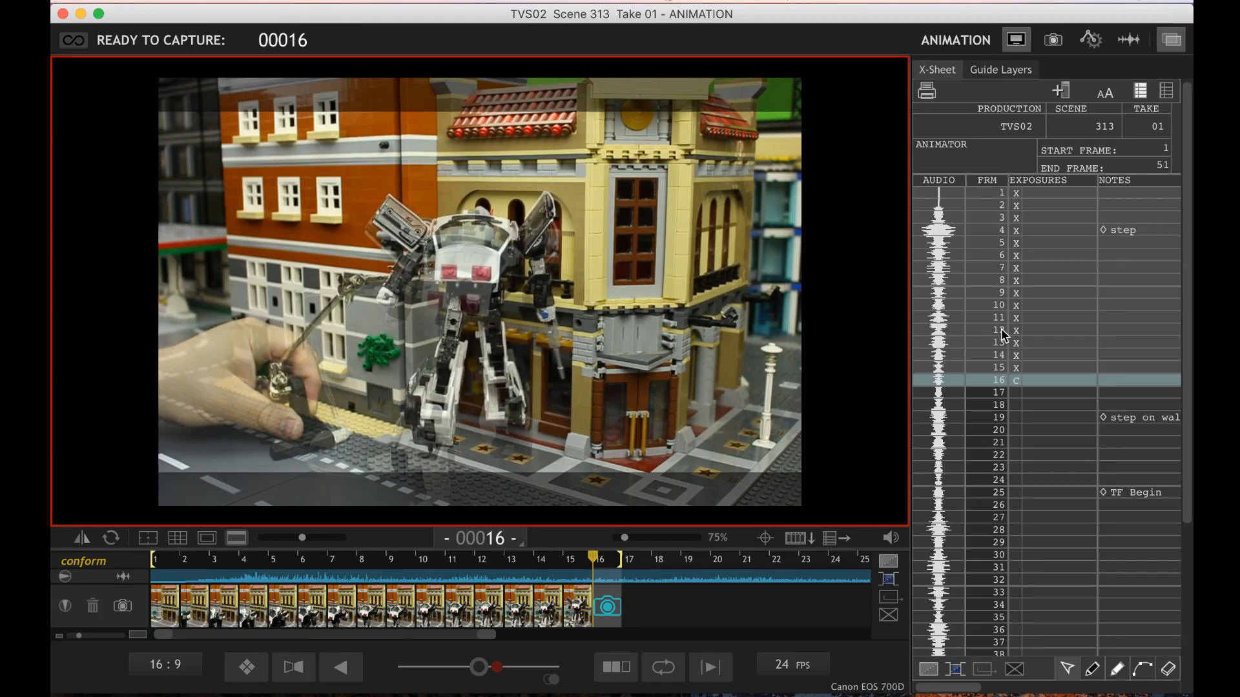
key("Left")
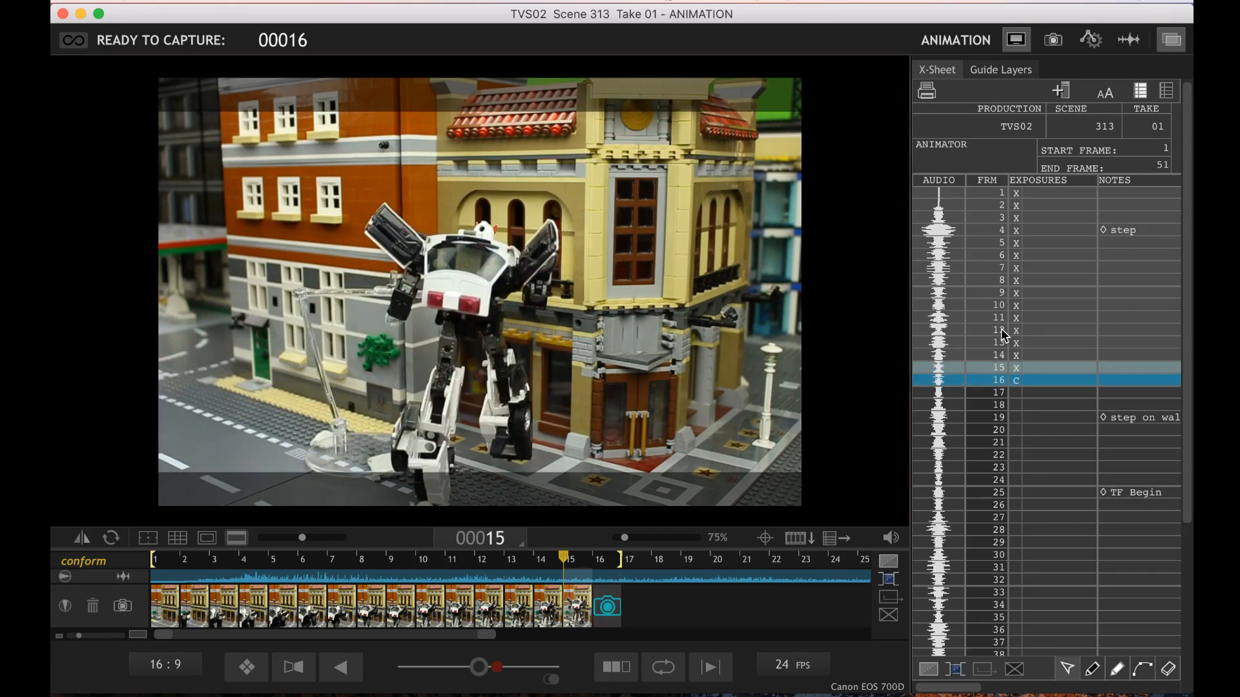
key("Left")
key("Right")
key("Right")
key("Left")
key("Right")
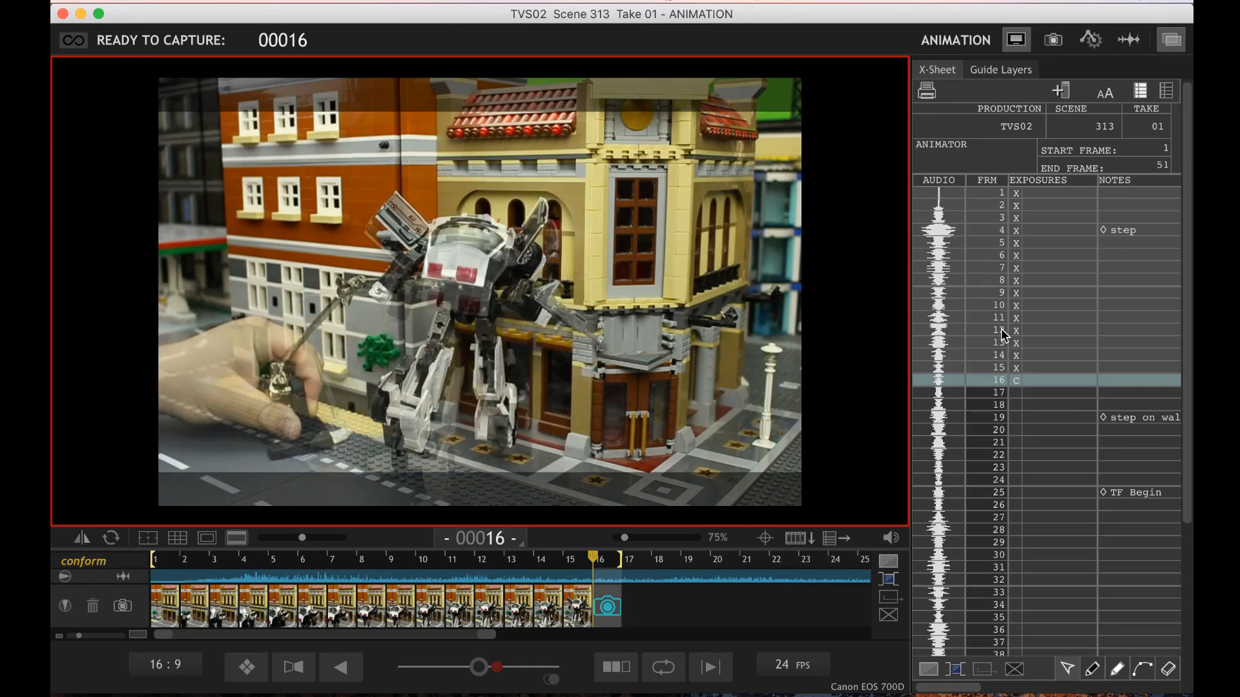
key("Left")
key("Right")
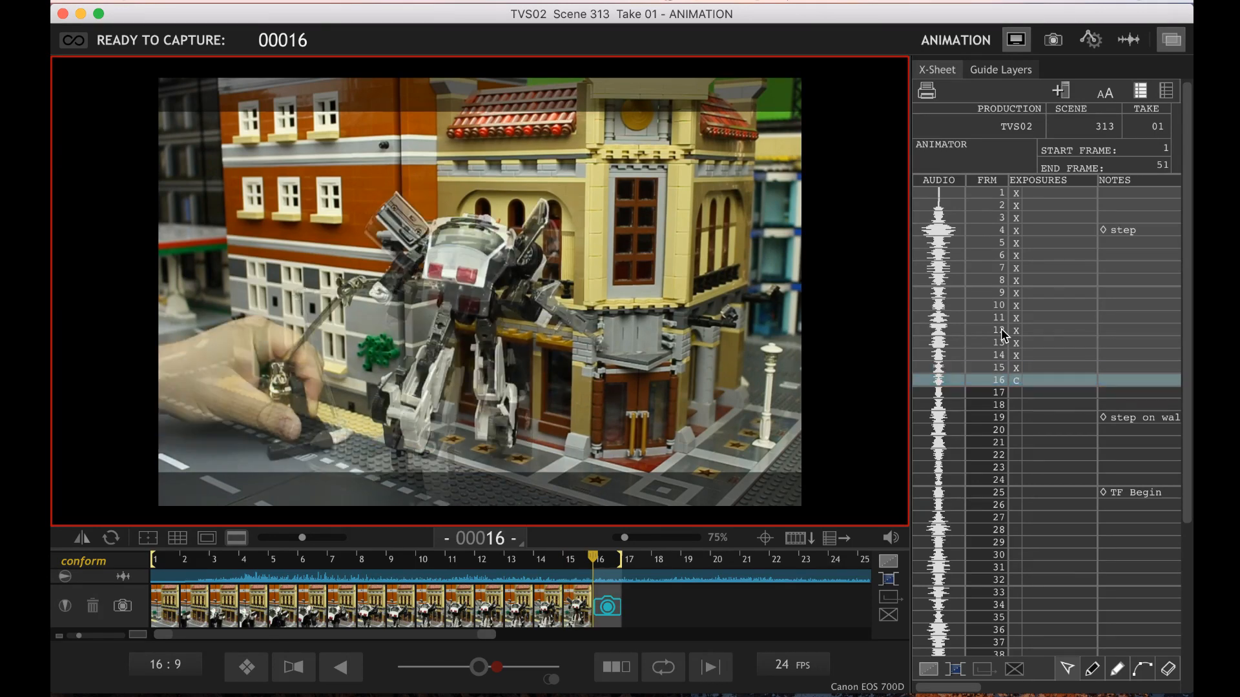
key("Left")
key("Left")
key("Left")
key("Right")
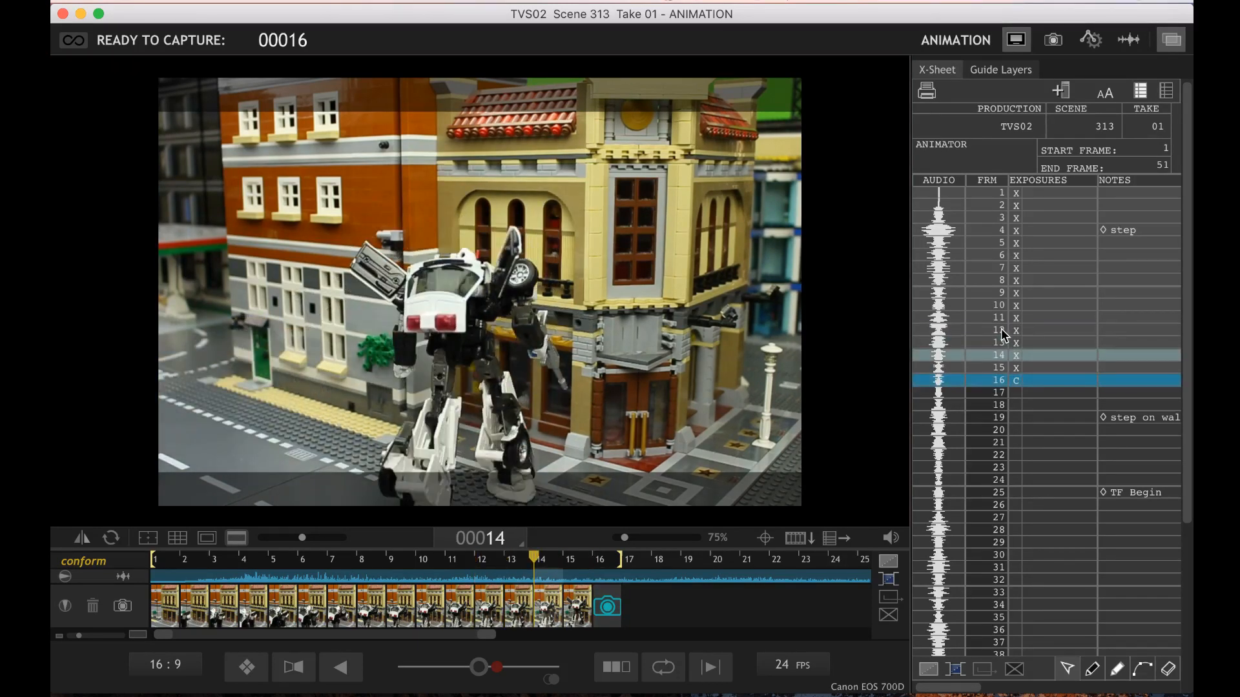
key("Right")
key("Right")
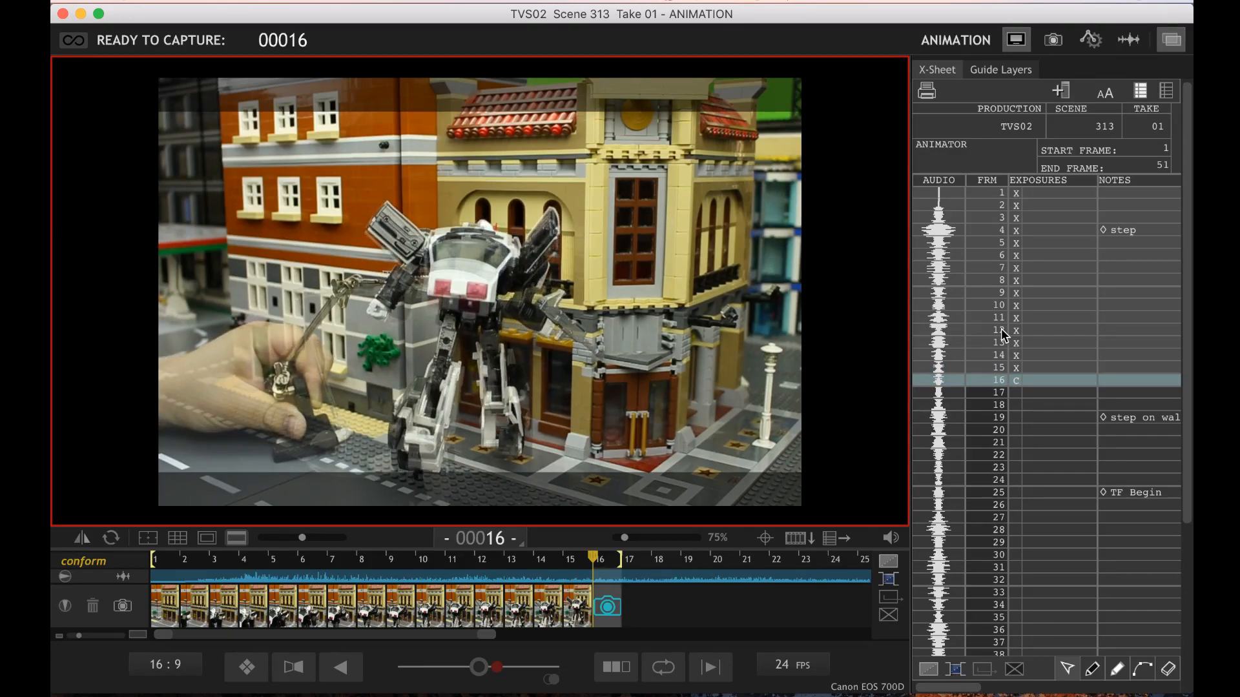
Check the adjusted pose against frames 13 through 15 once more and capture frame 16
key("Left")
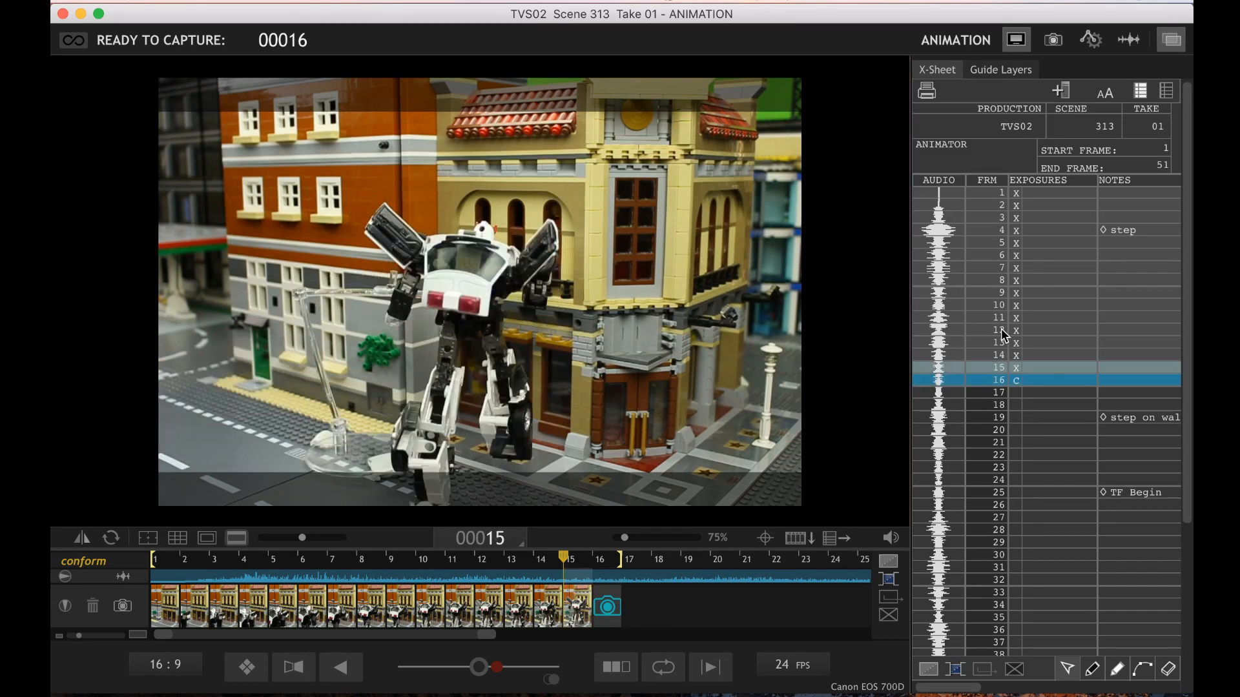
key("Left")
key("Left")
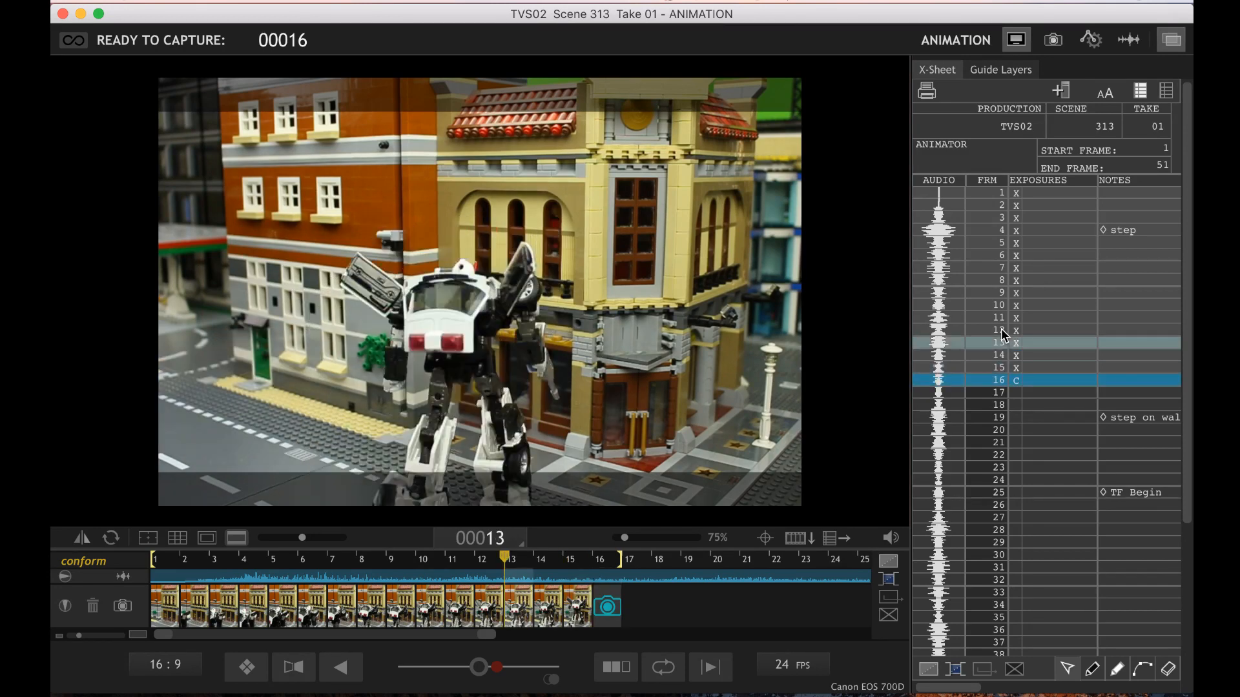
key("Right")
key("Right")
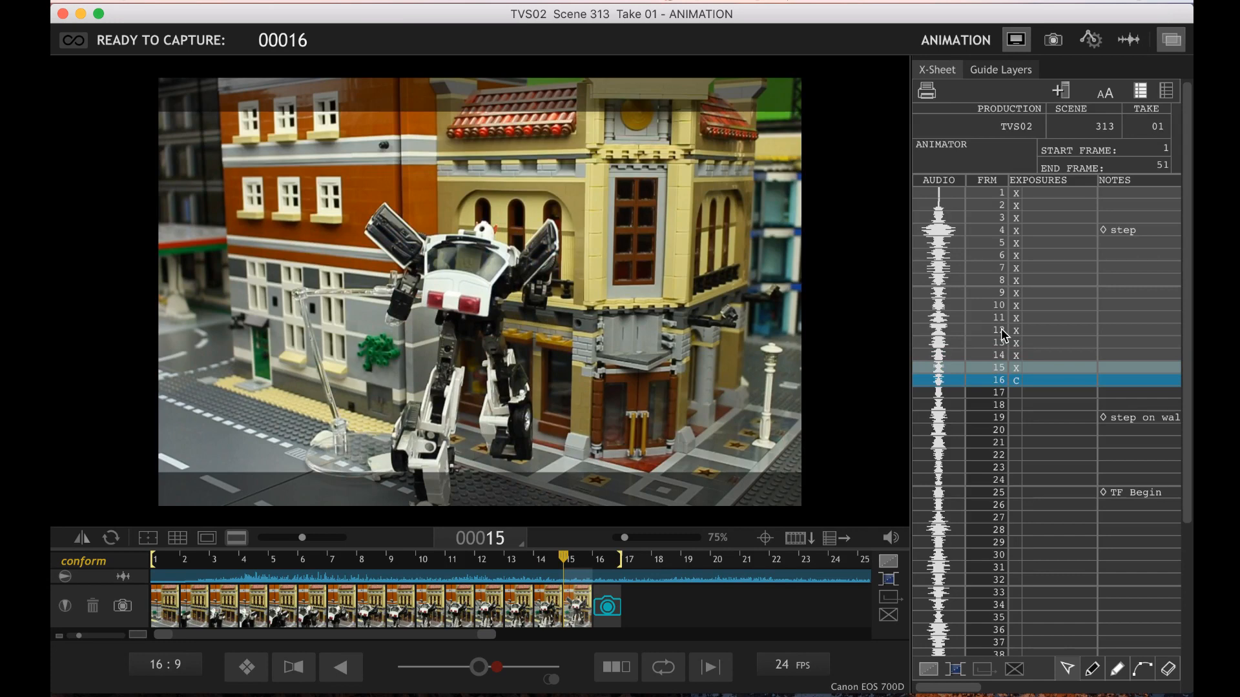
key("Right")
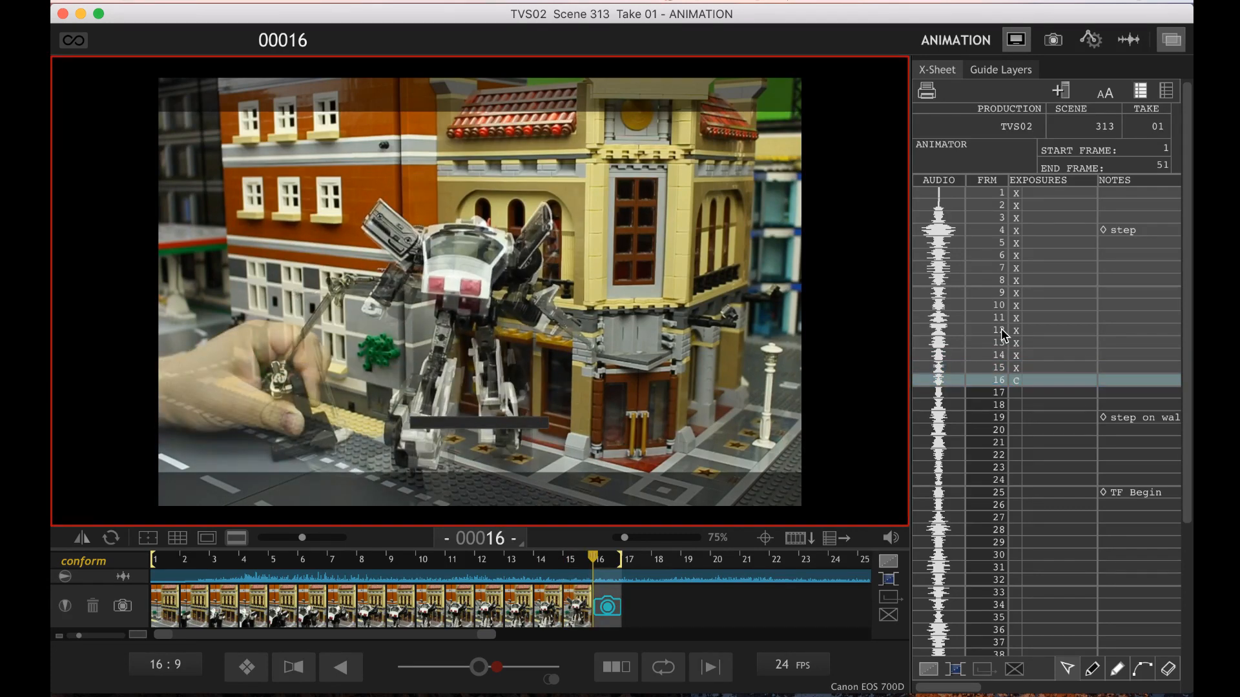
key("Return")
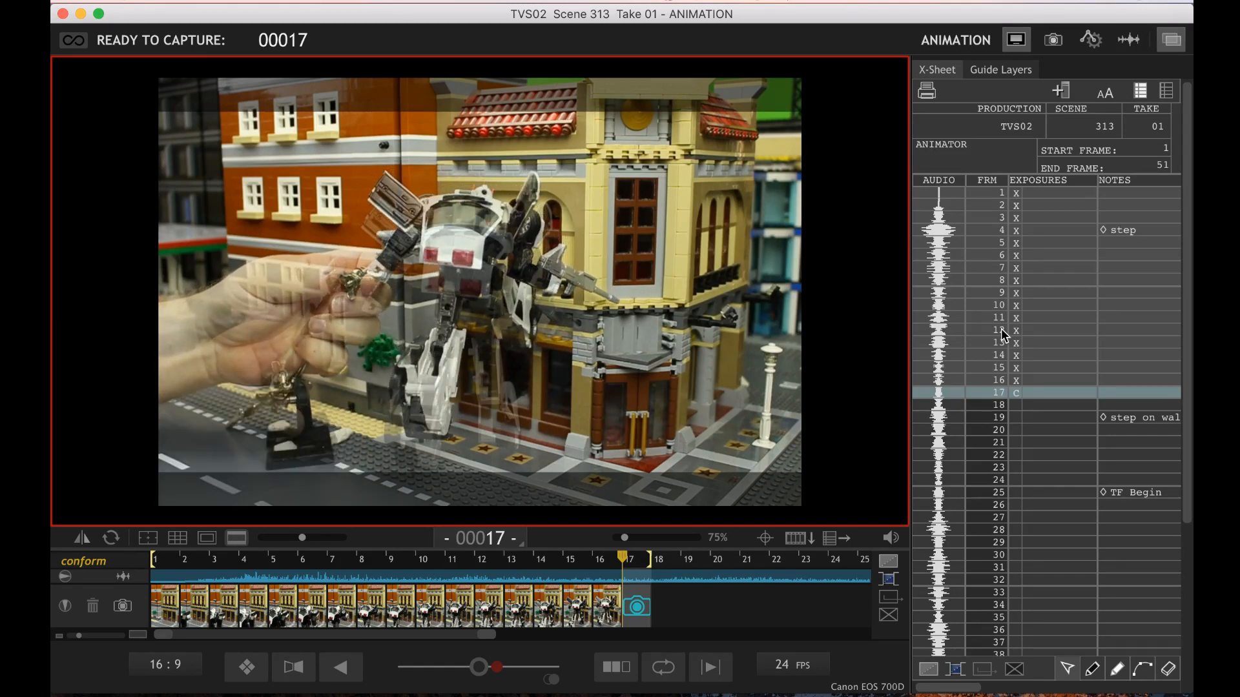
Compare the robot's live pose with frames 15 and 16, and capture frame 17 with the robot on its support rig
key("Left")
key("Left")
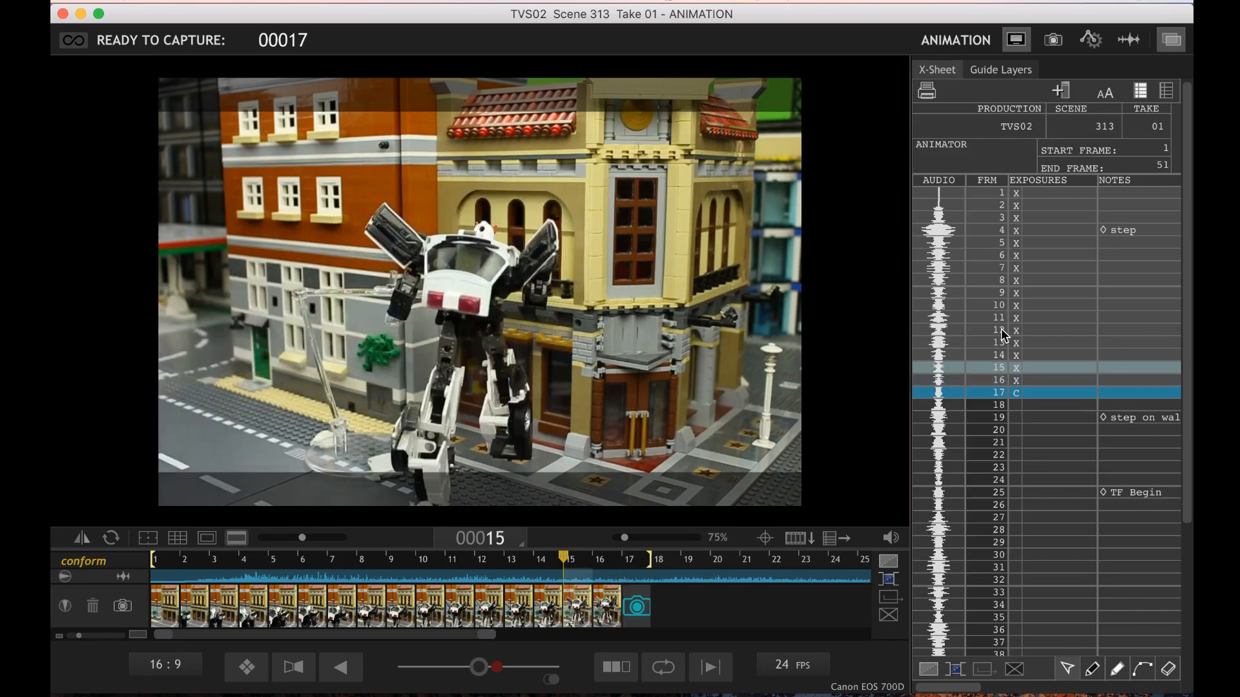
key("Right")
key("Right")
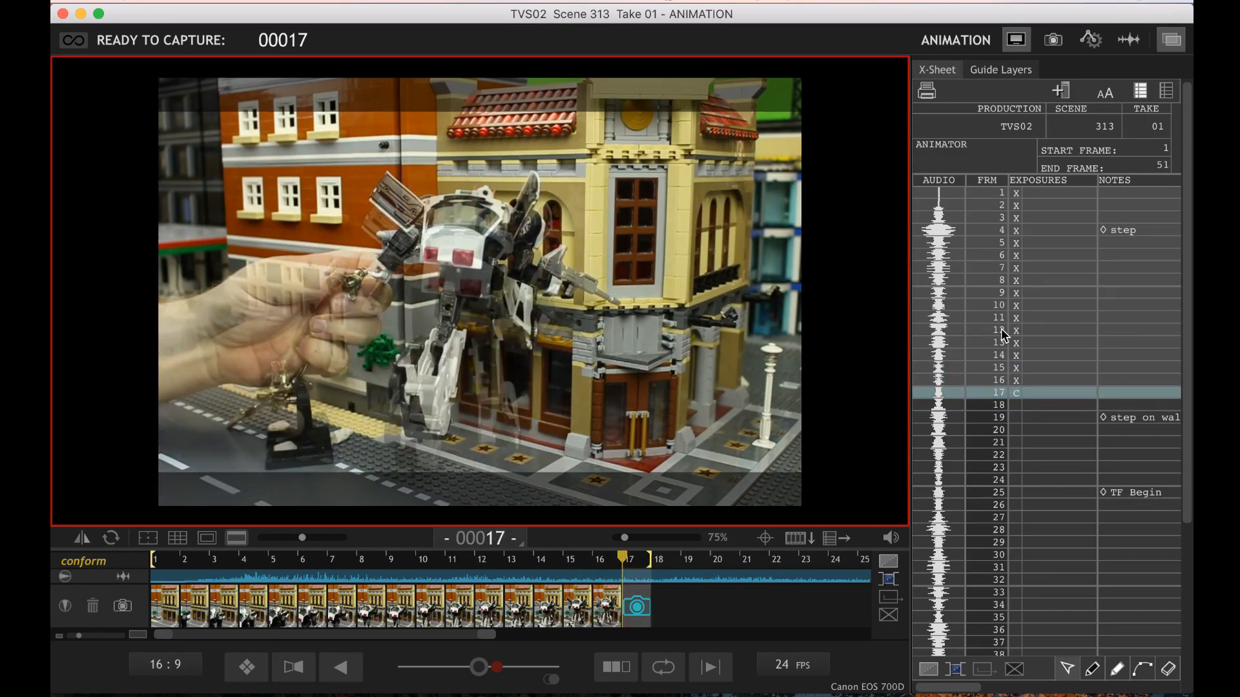
key("Return")
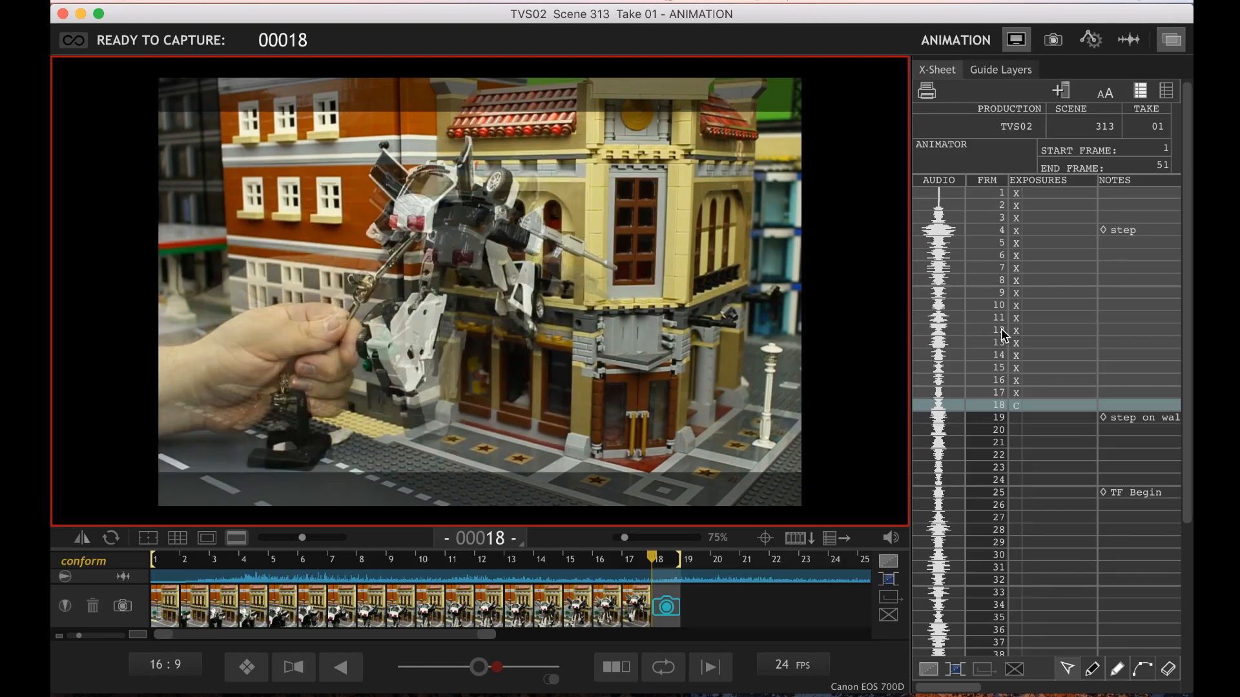
Compare the robot's live pose for frame 18 with the preceding frames 14 to 17 while repositioning the robot on its rig
key("Left")
key("Left")
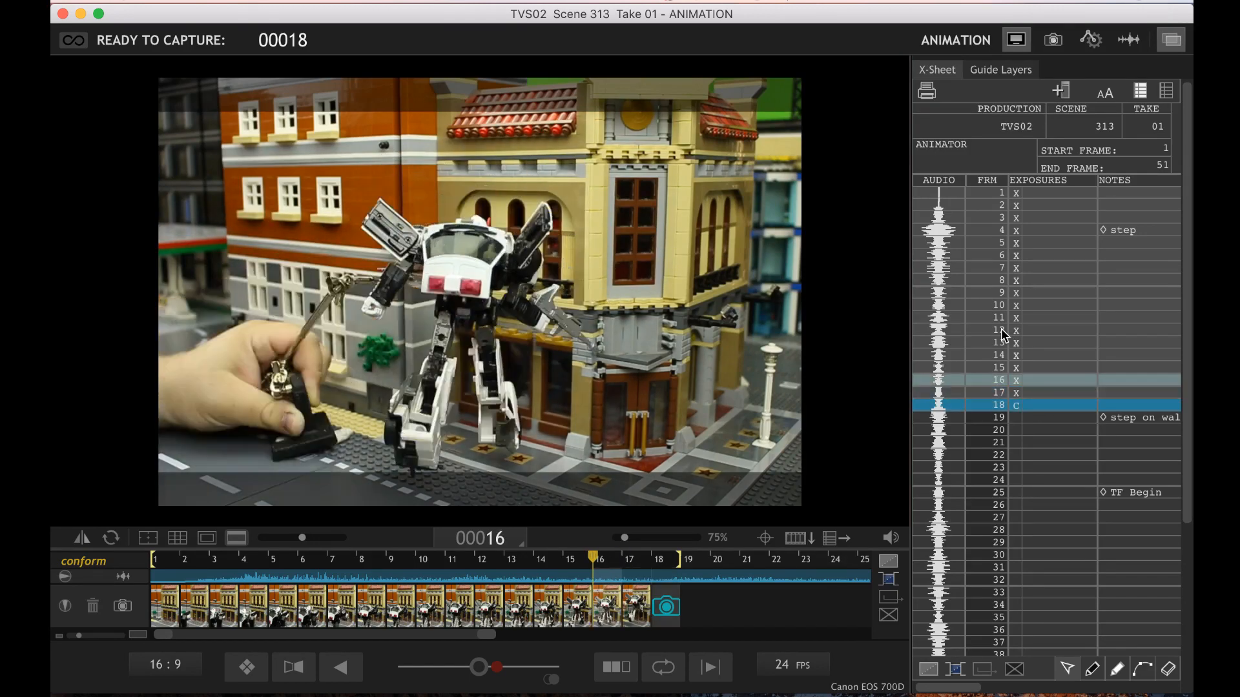
key("Right")
key("Right")
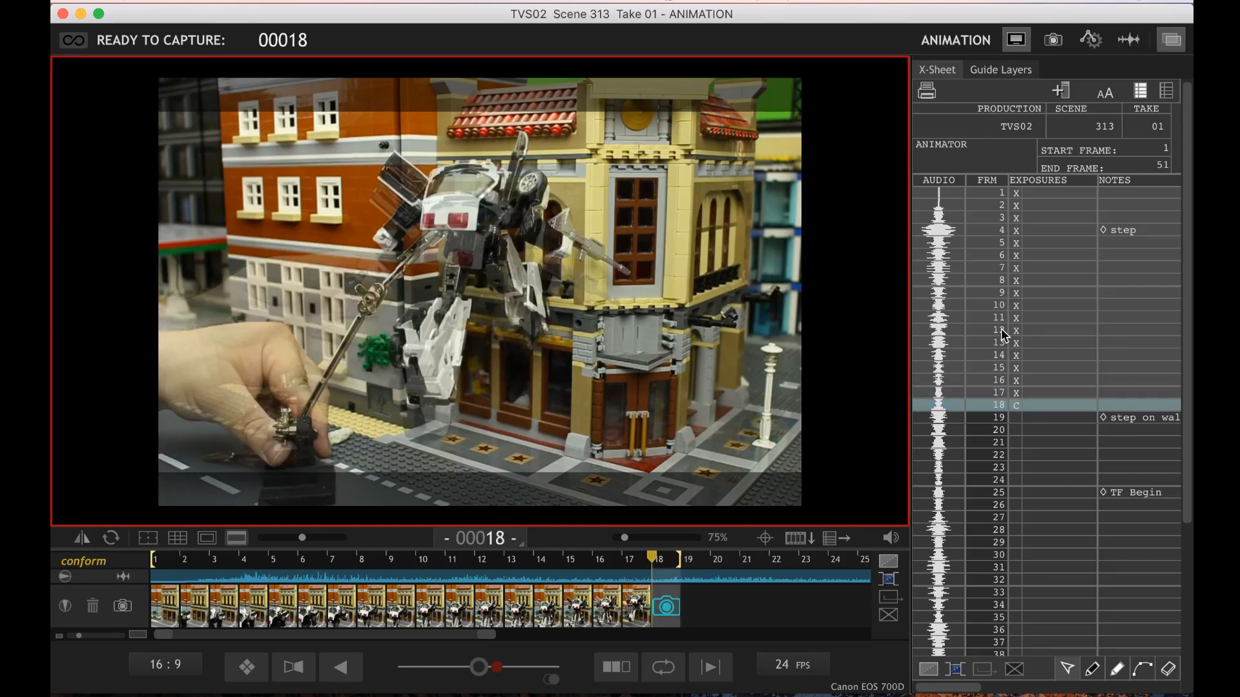
key("Left")
key("Left")
key("Left")
key("Left")
key("Right")
key("Right")
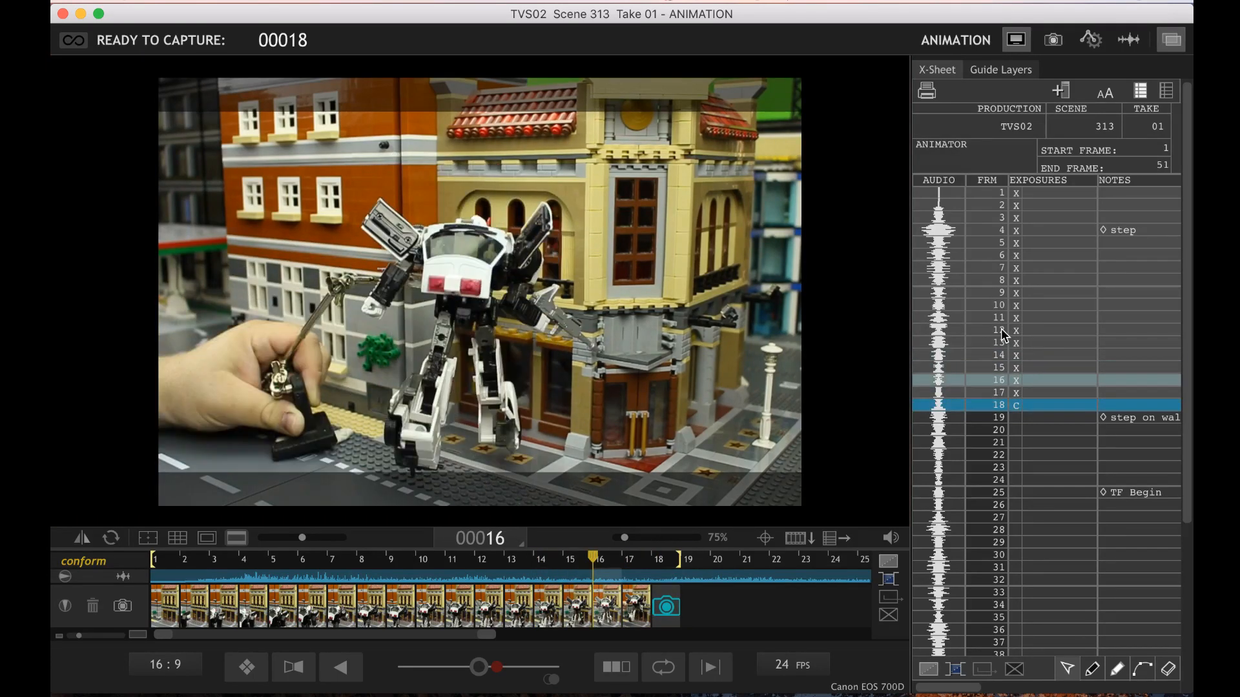
key("Right")
key("Right")
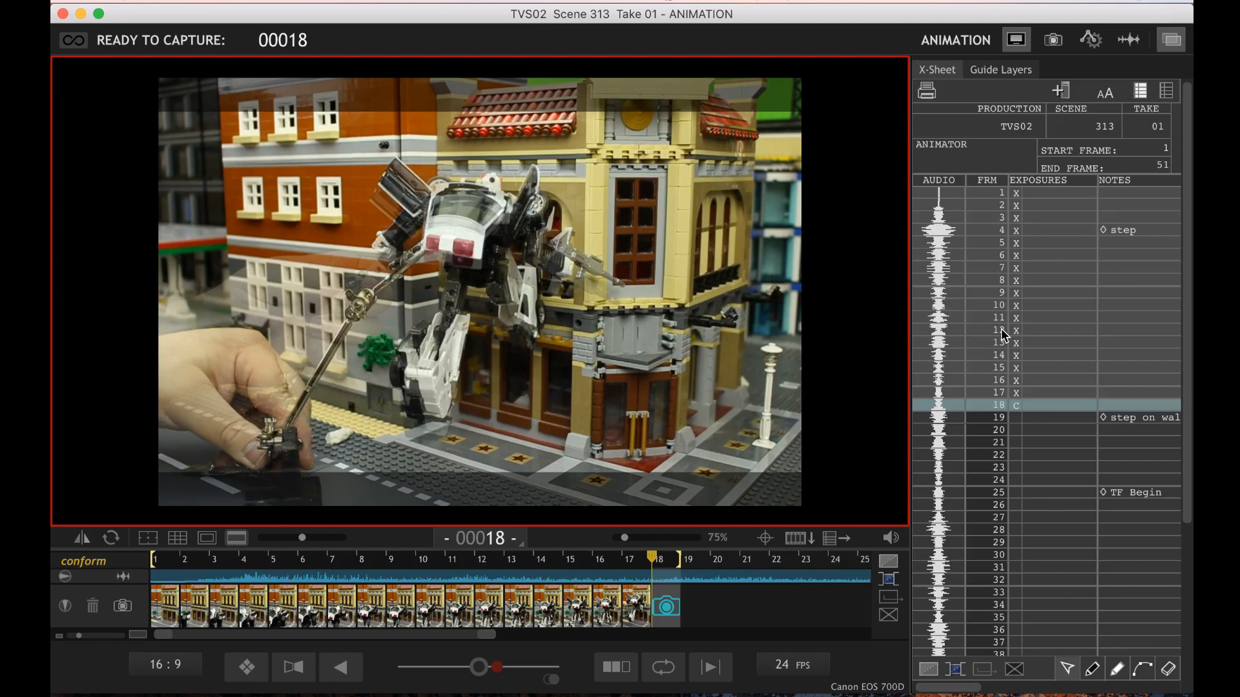
Recheck the adjusted pose against frames 16 and 17 and capture frame 18
key("Left")
key("Left")
key("Right")
key("Right")
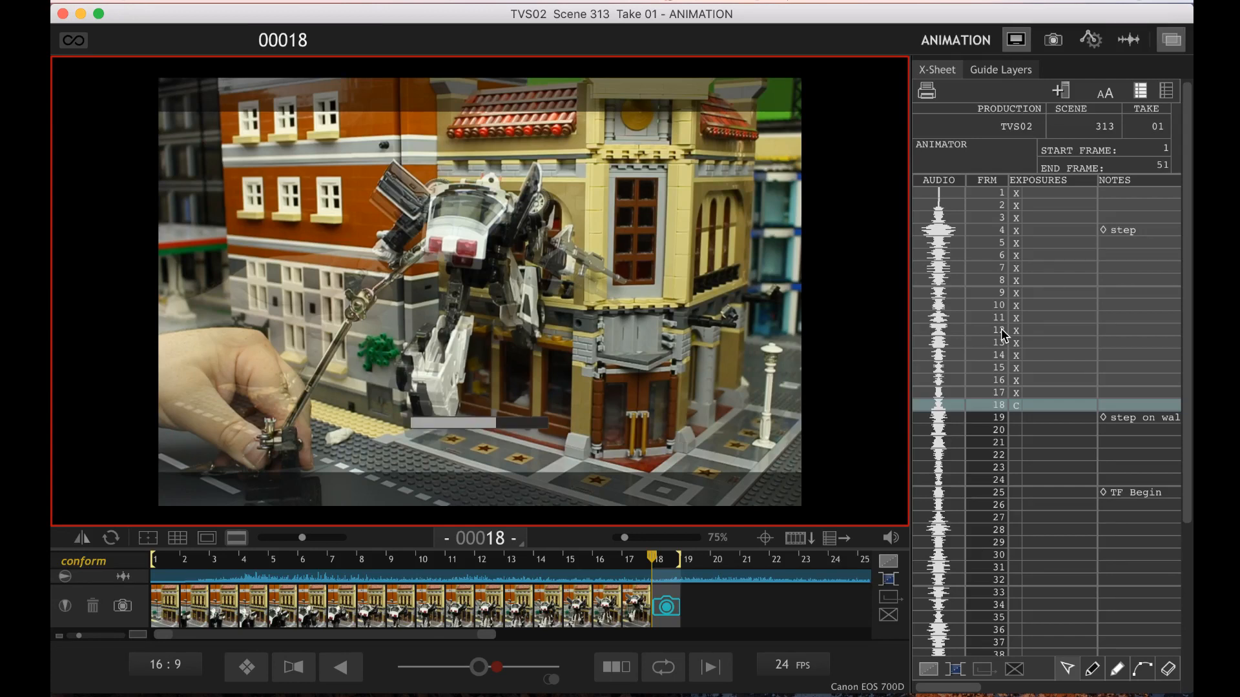
Review frames 18 and 17 against each other and return to the live view for frame 19
key("Left")
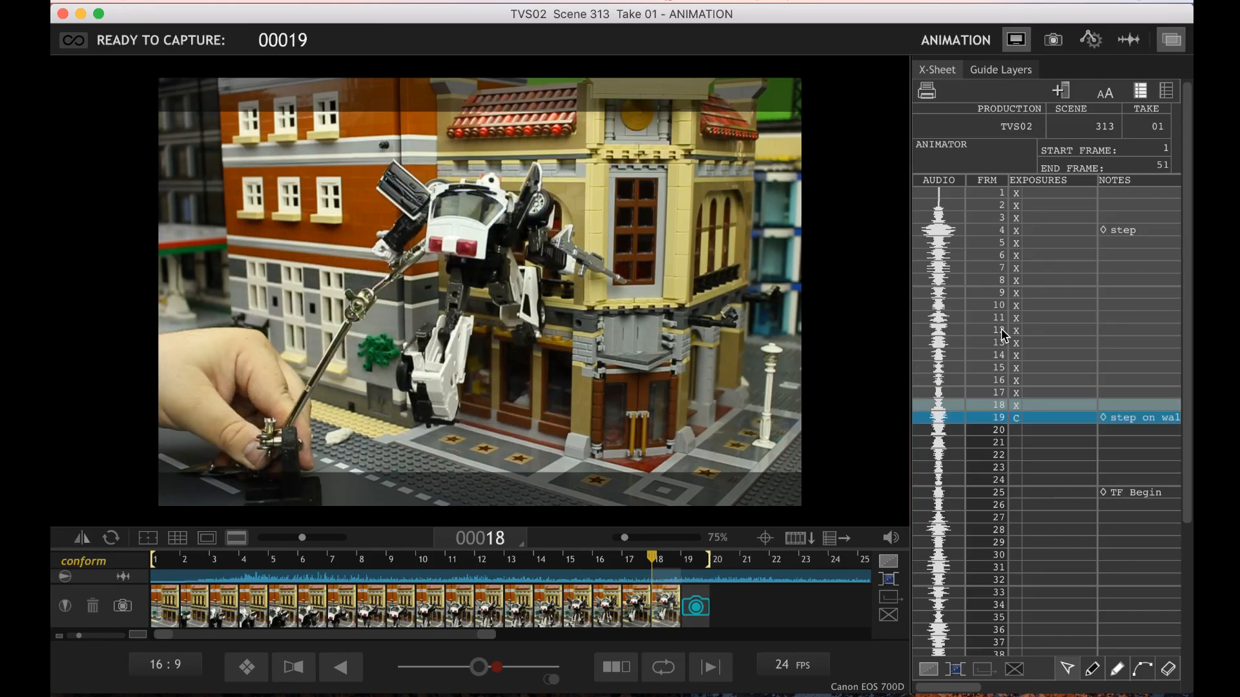
key("Left")
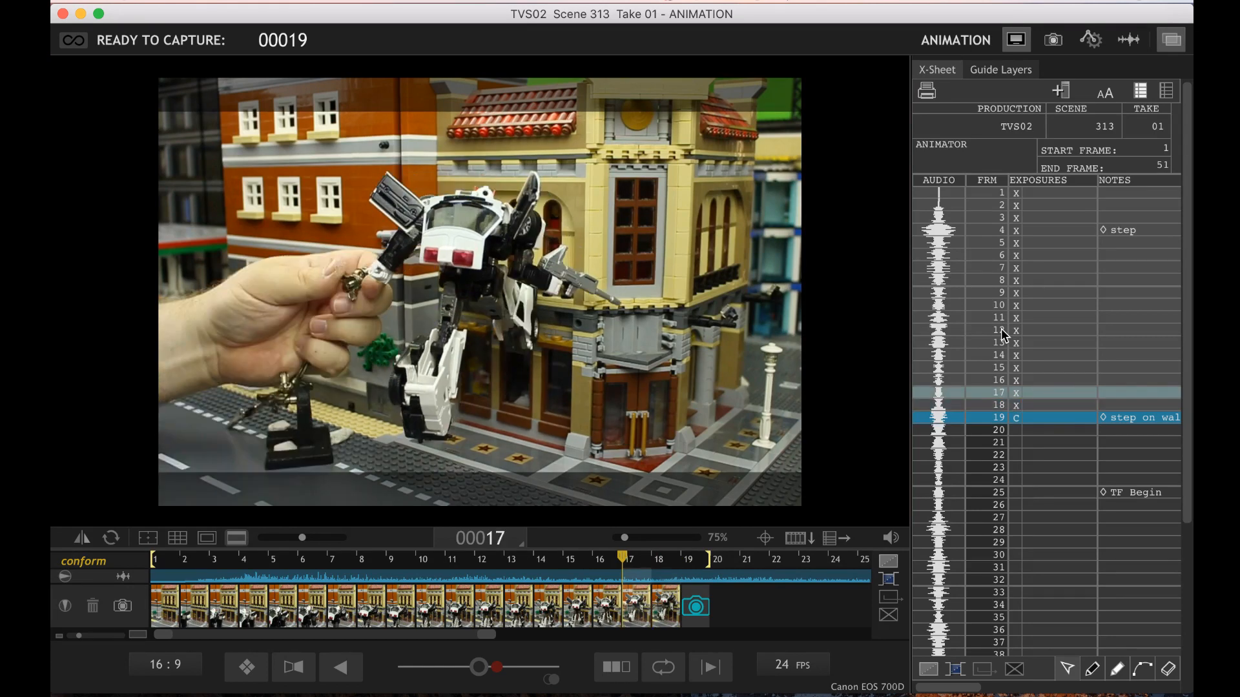
key("Right")
key("Right")
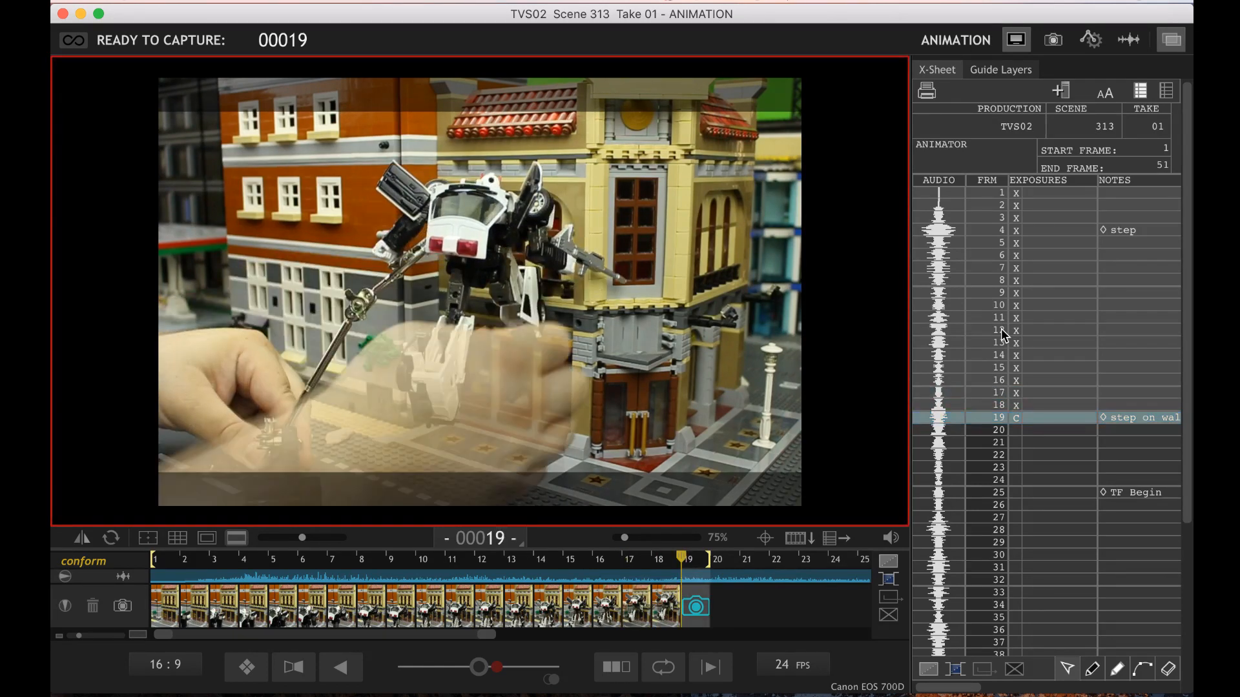
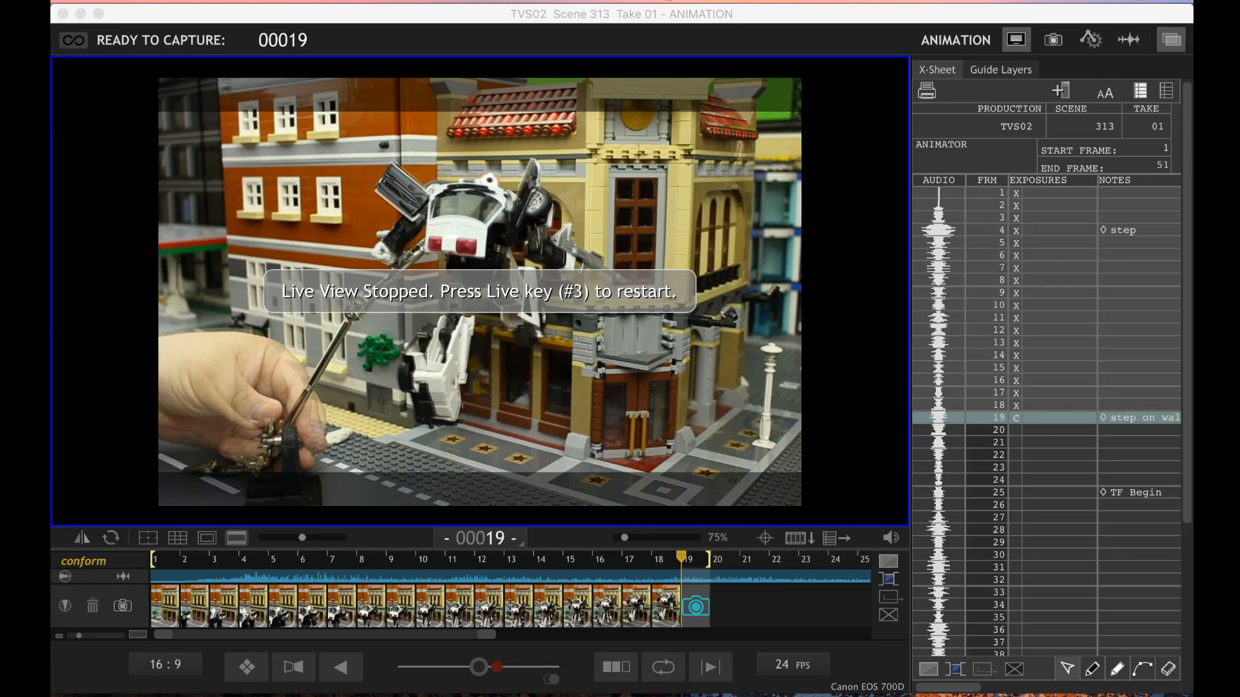
Restart the live view, compare the robot's live pose with frames 17 and 18, and capture frame 19
left_click(998, 441)
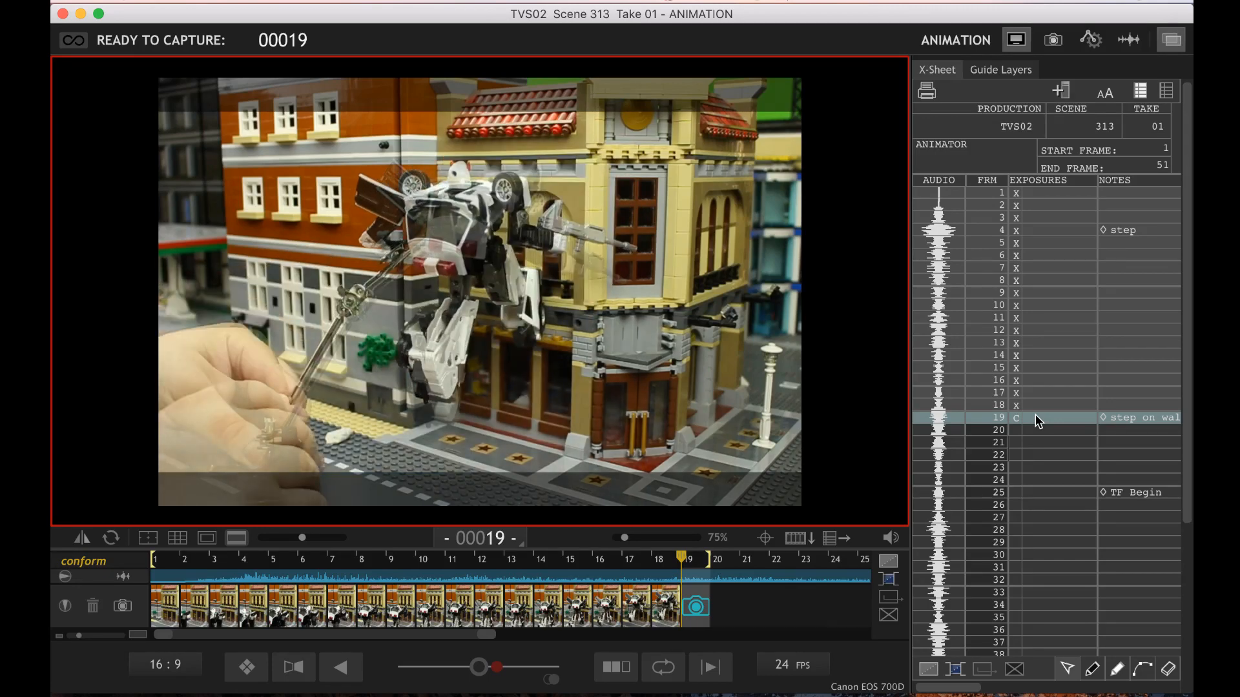
key("Left")
key("Left")
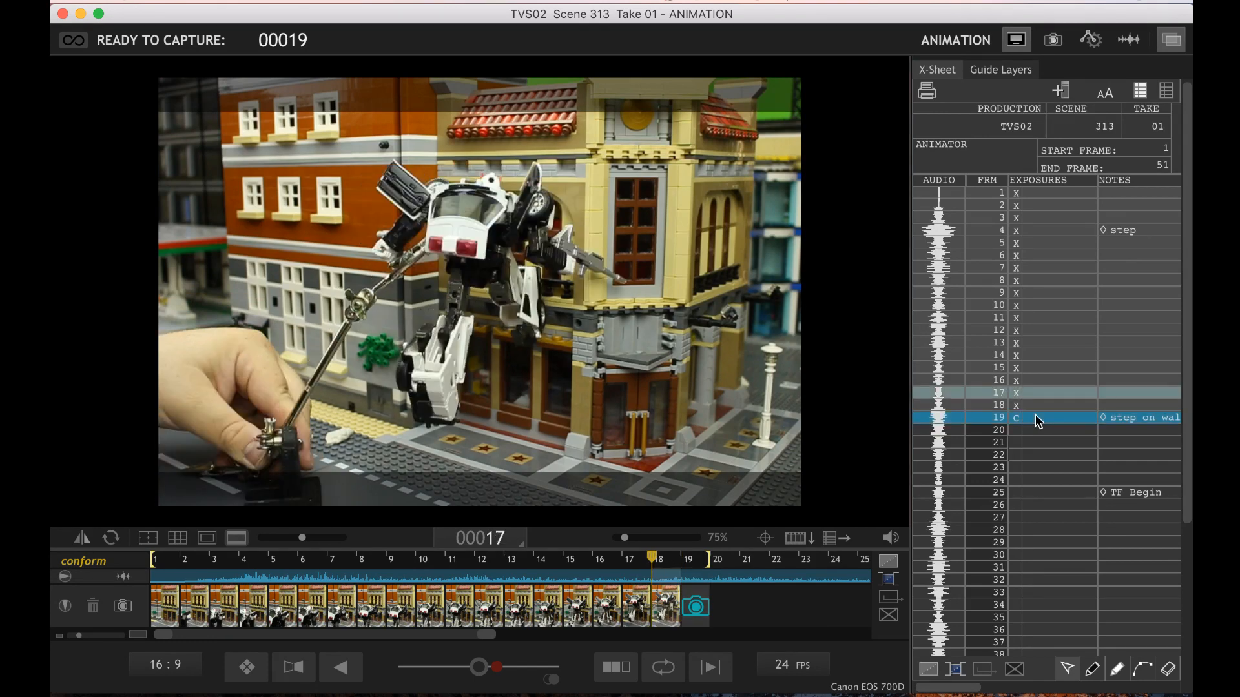
key("Right")
key("Right")
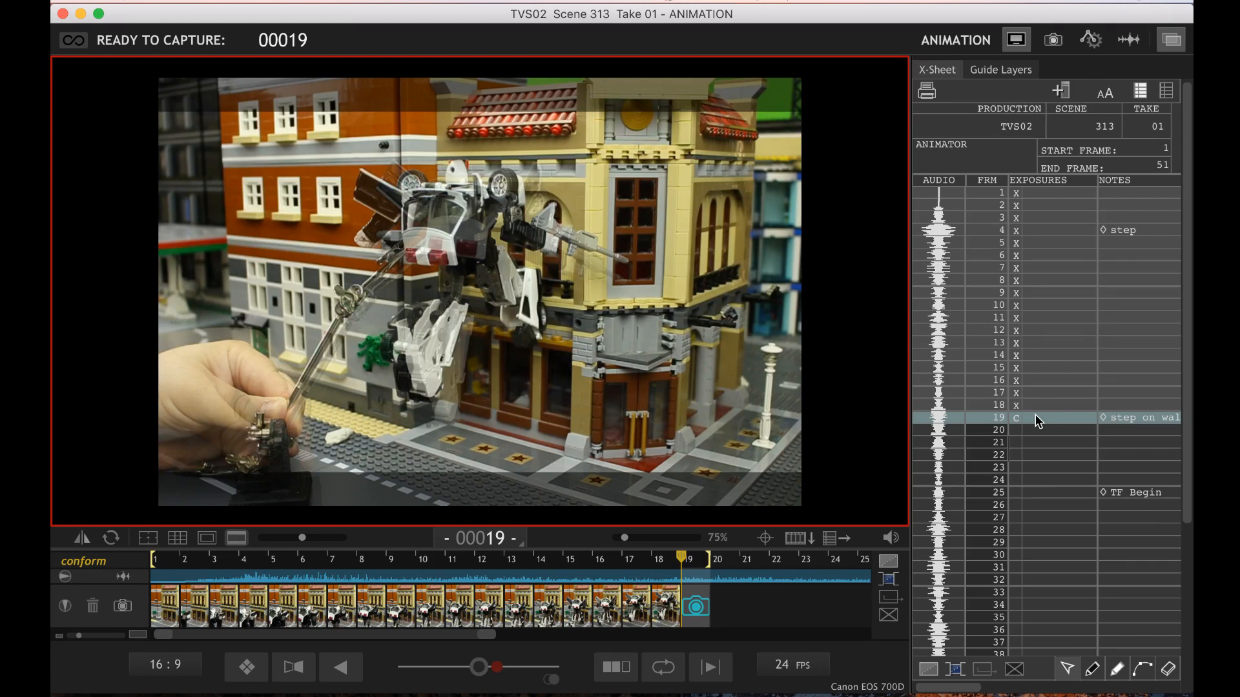
key("Return")
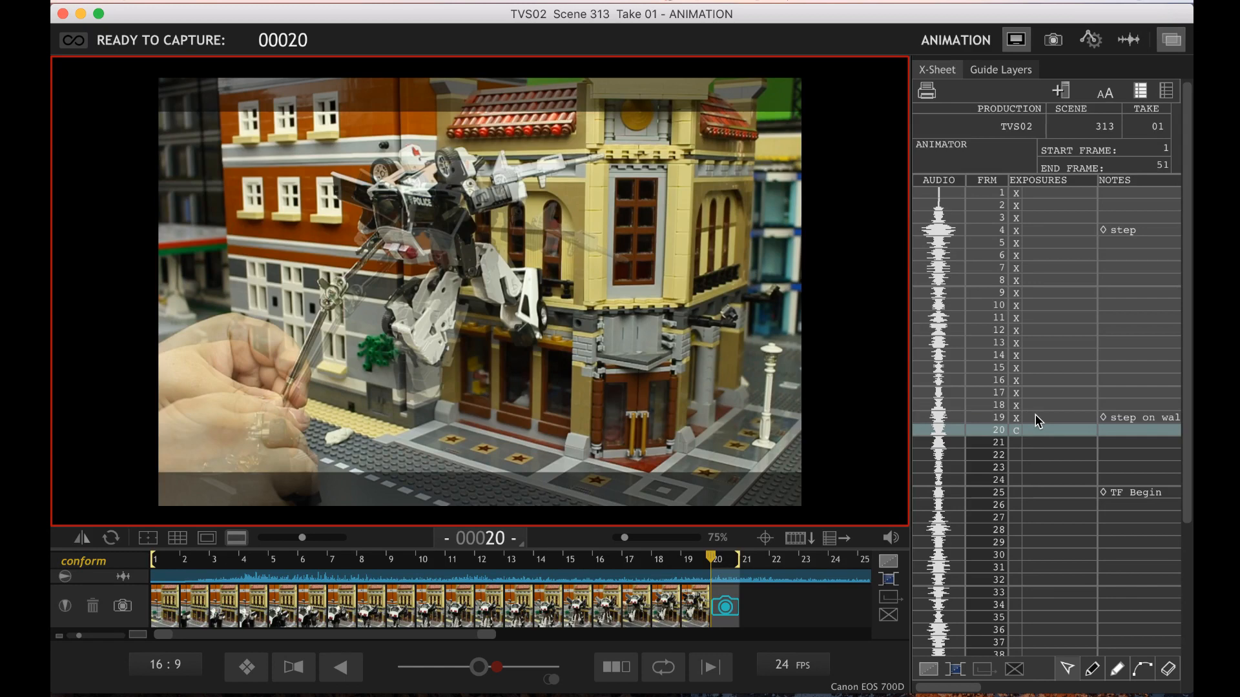
Compare the robot's live pose with frames 15 to 19 and capture frame 20 with its gun arm raised
left_click(1038, 420)
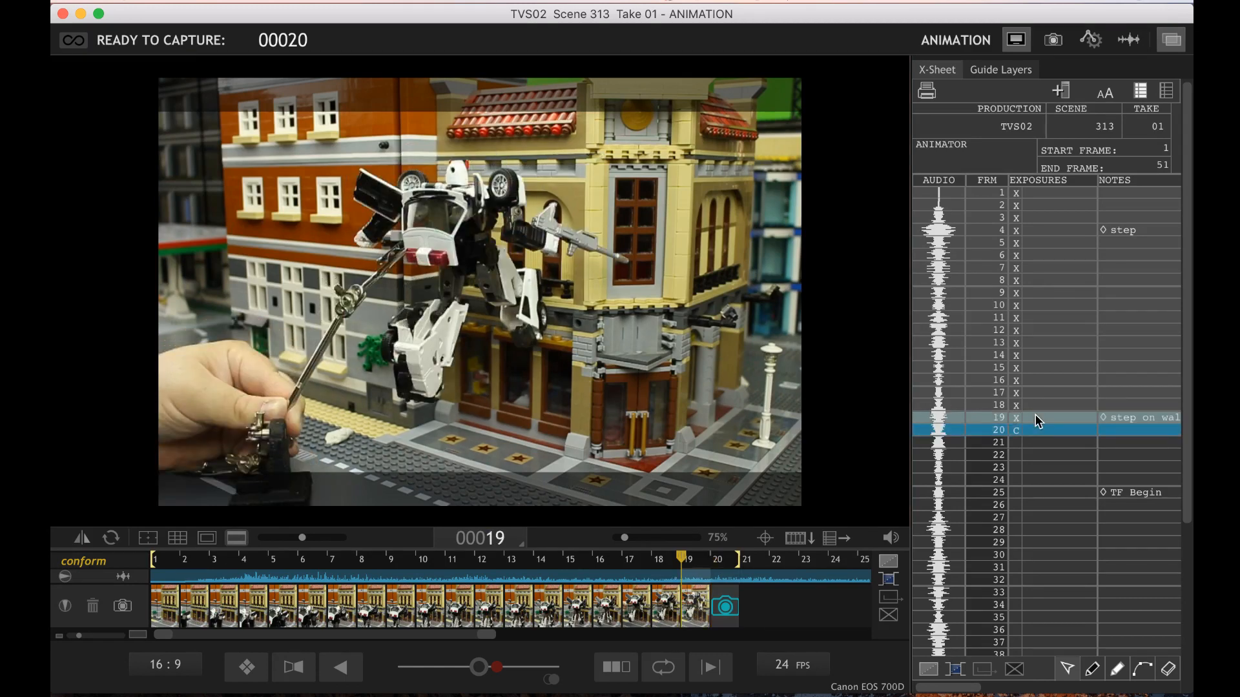
key("Left")
key("Left")
key("Left")
key("Left")
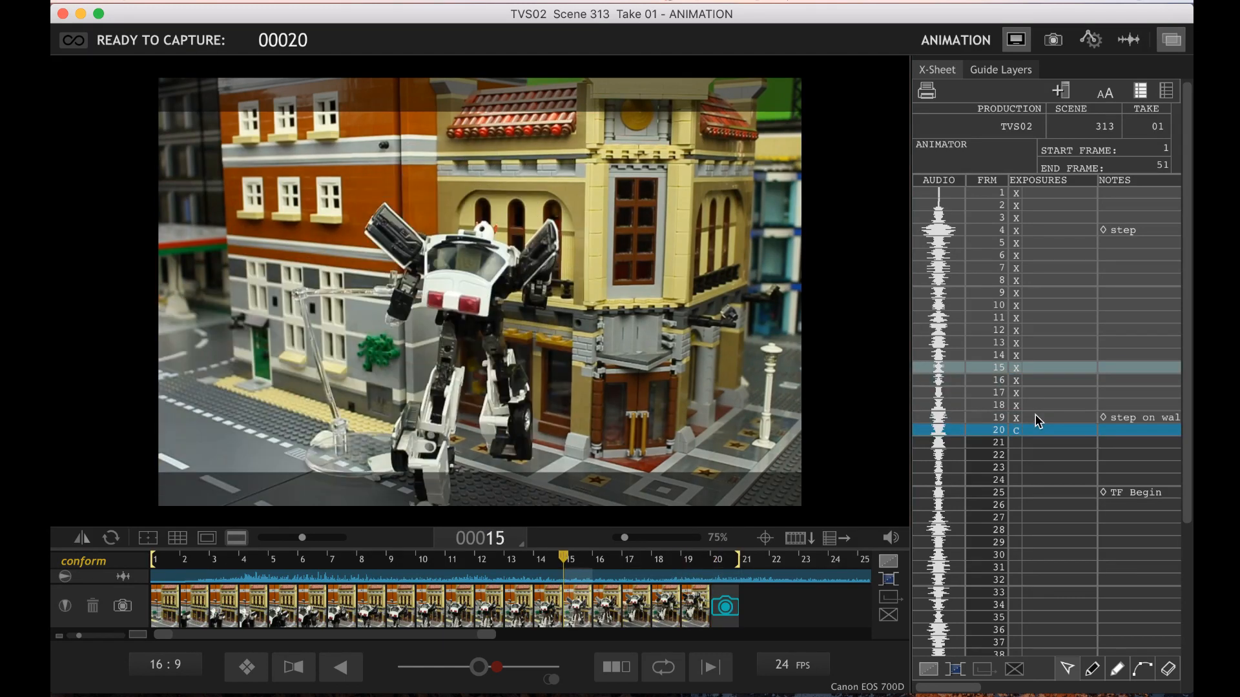
key("Right")
key("Right")
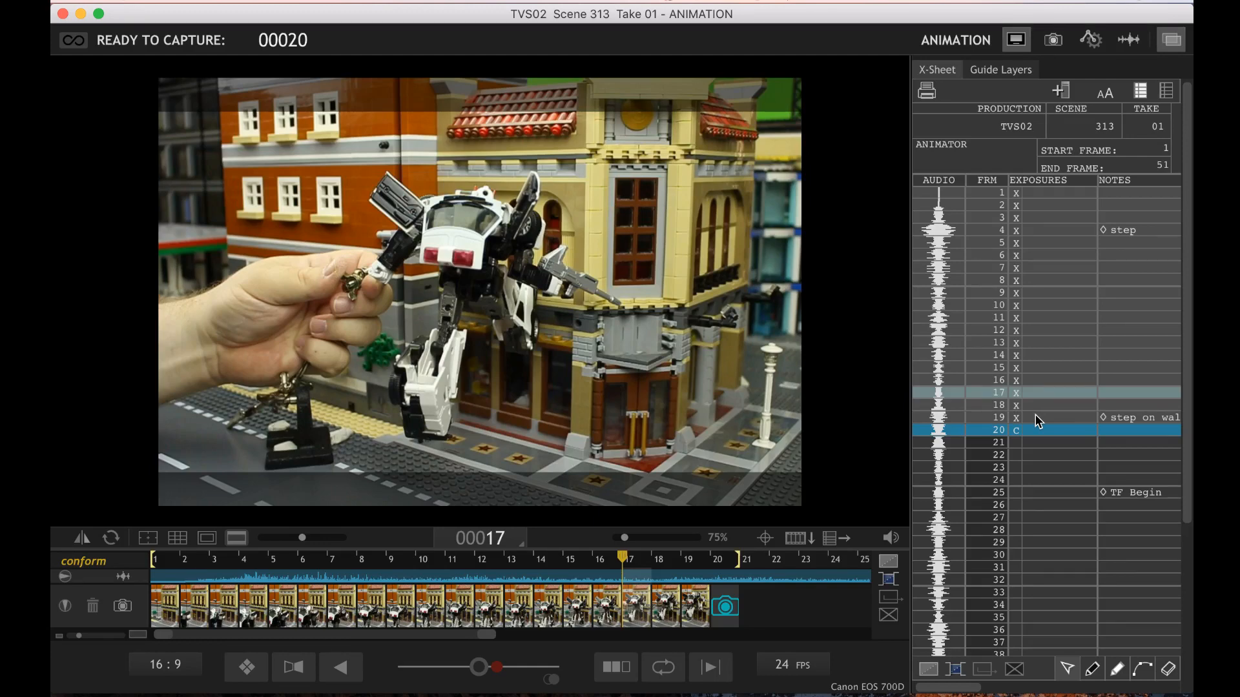
key("3")
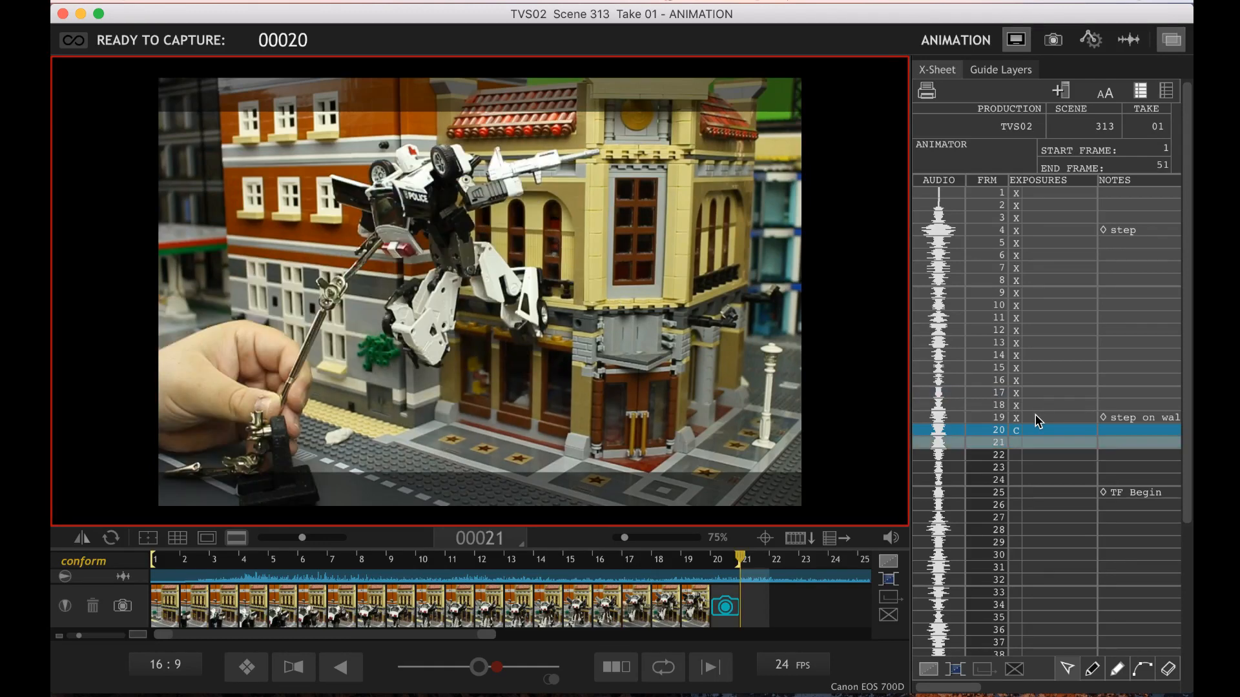
key("Left")
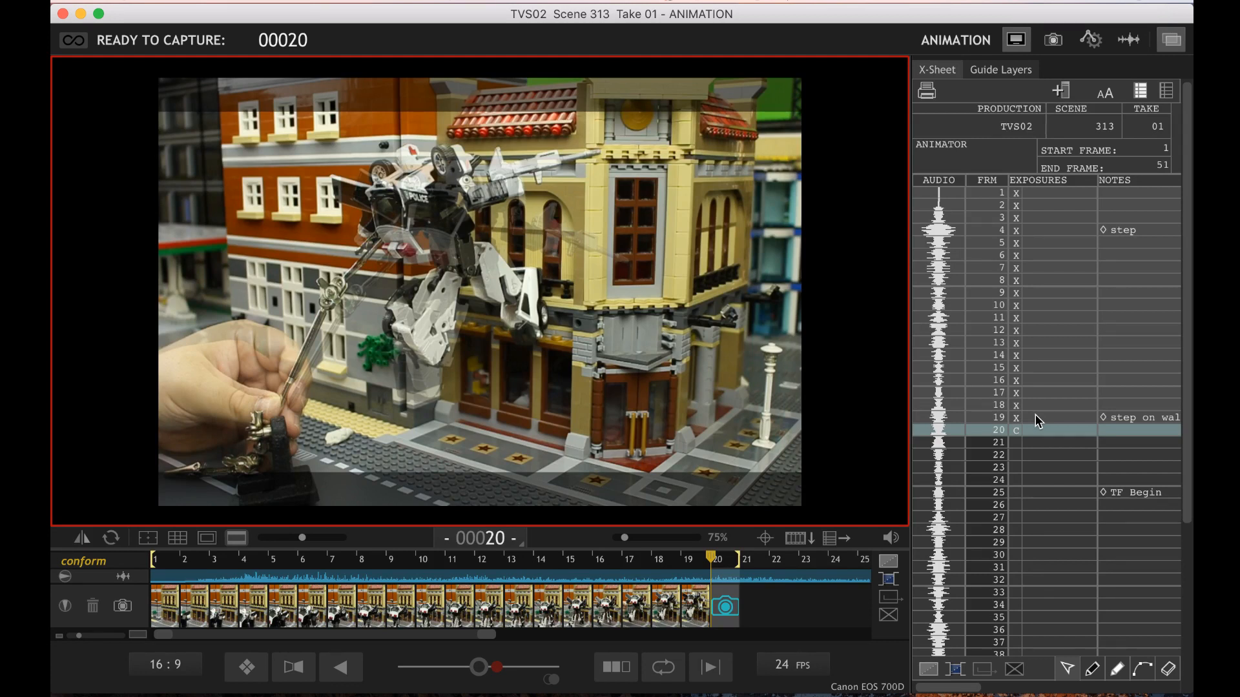
key("Return")
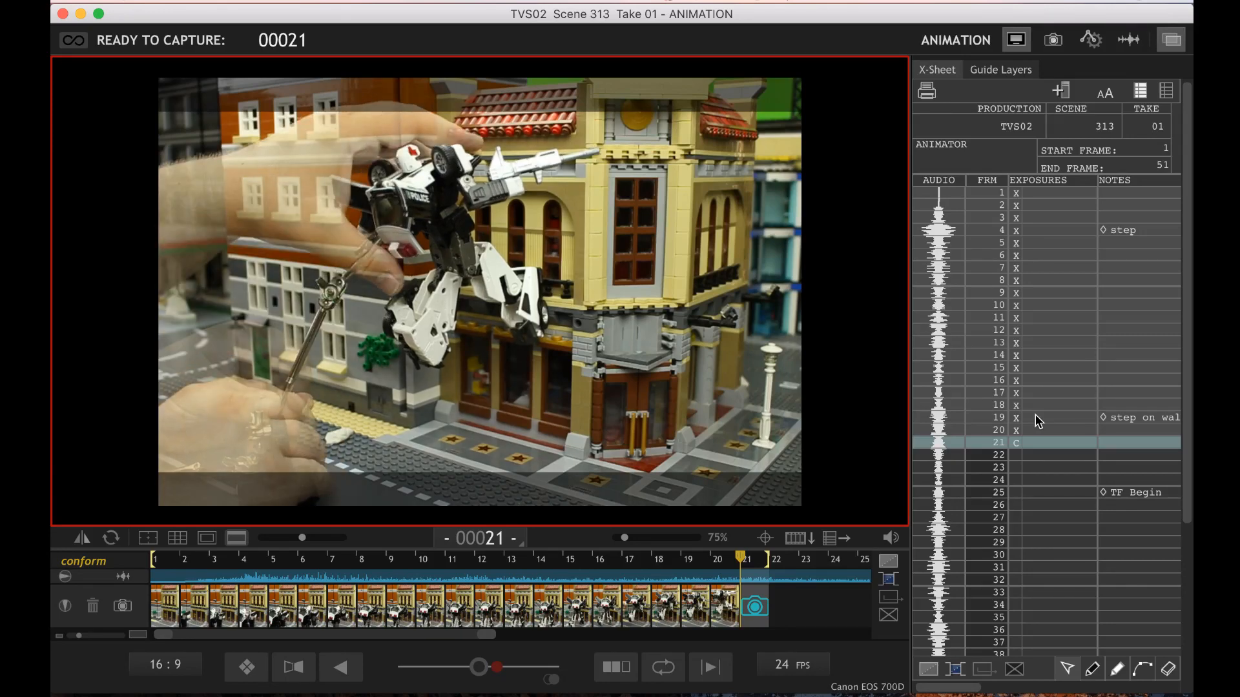
Review frames 19 and 20 against each other and against the live pose with the robot's gun arm lowered
key("Left")
key("Left")
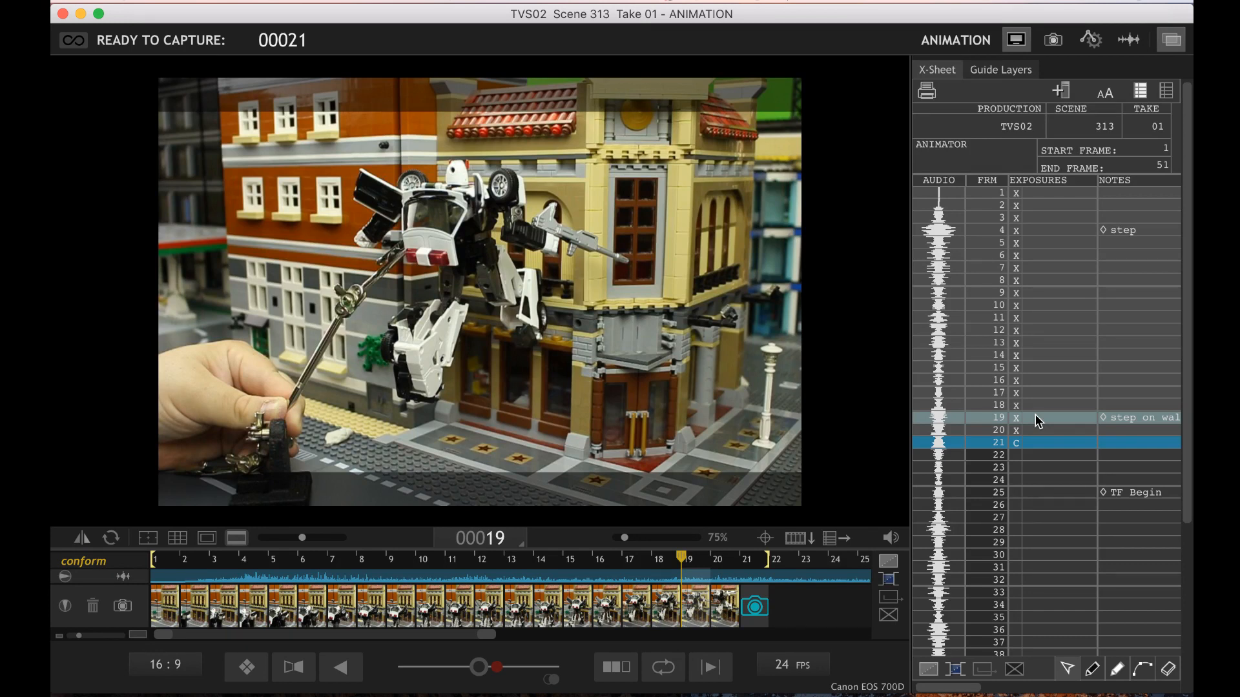
key("Right")
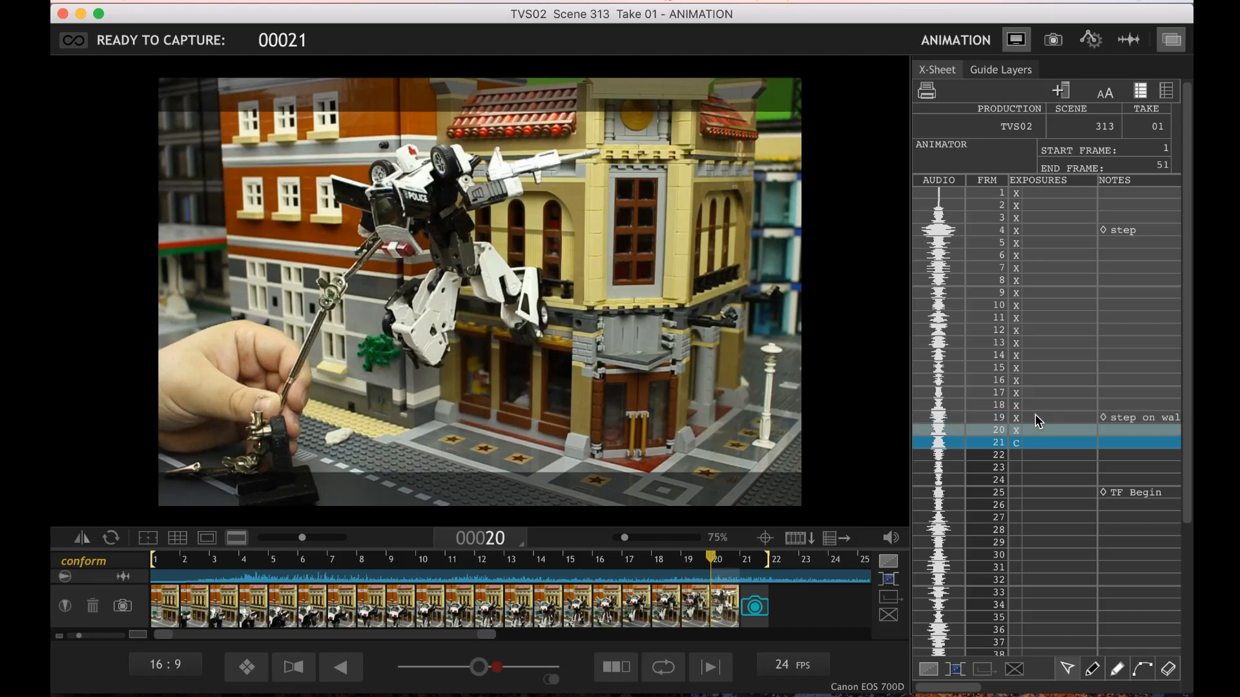
key("Left")
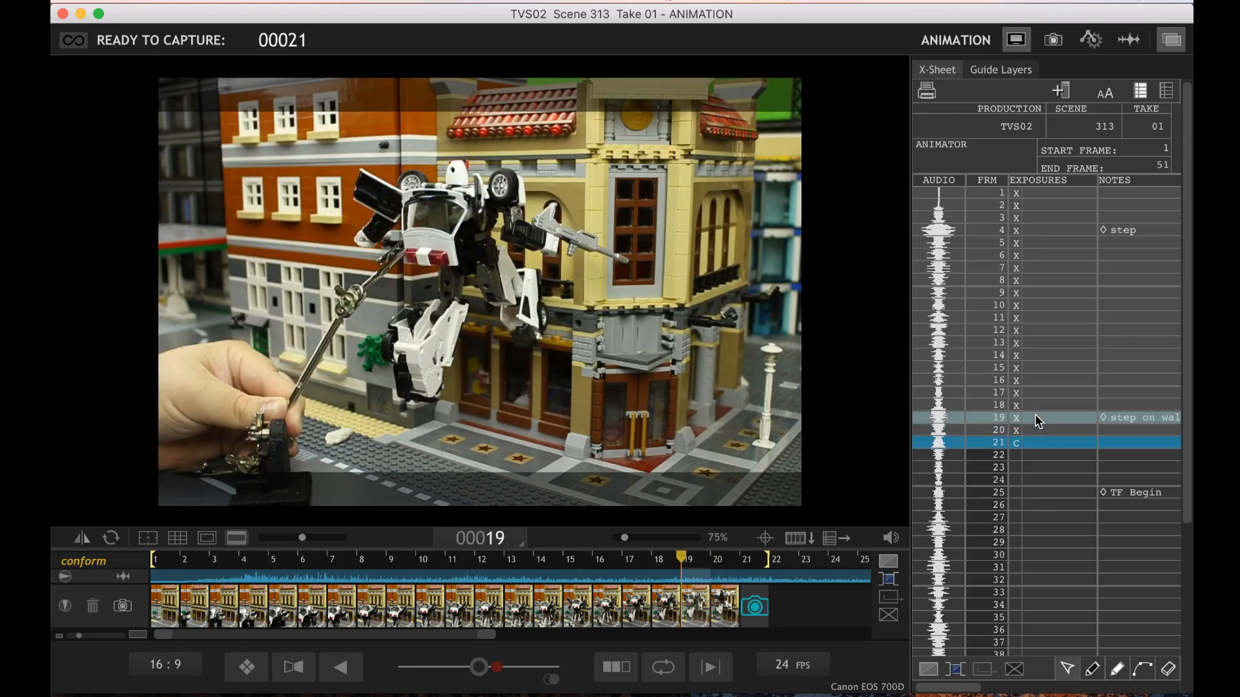
key("Right")
key("Right")
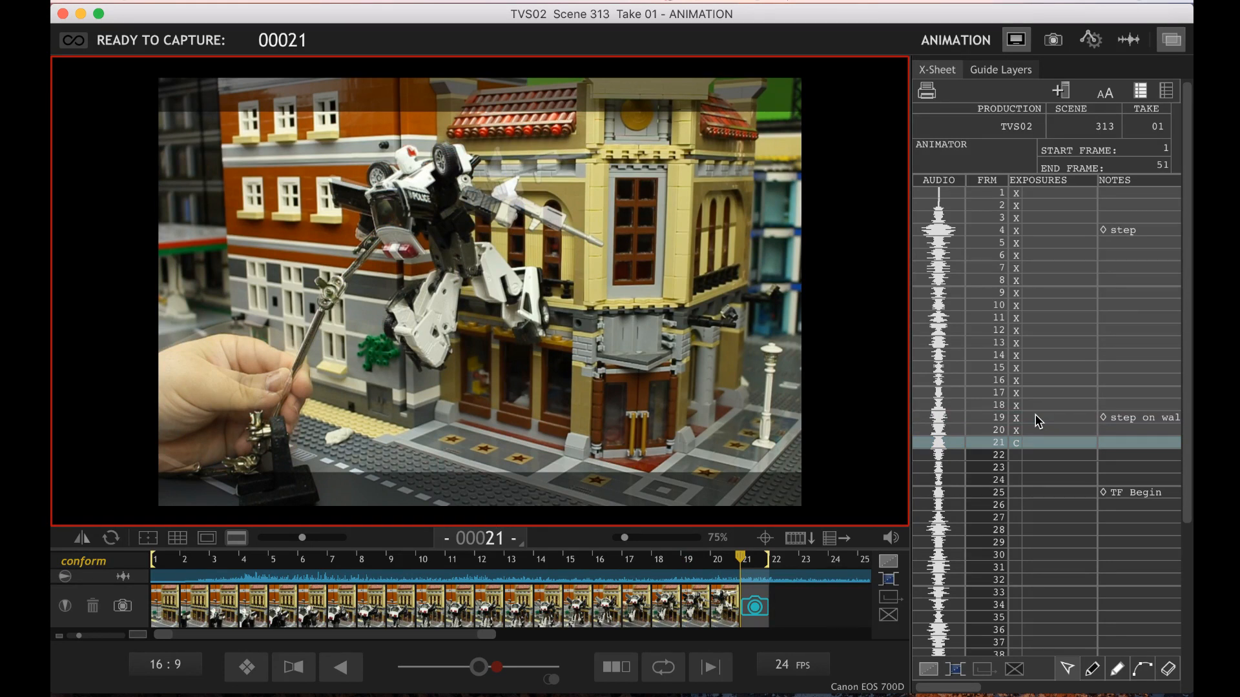
Delete frame 20 and recapture it with the robot's gun arm lowered
key("BackSpace")
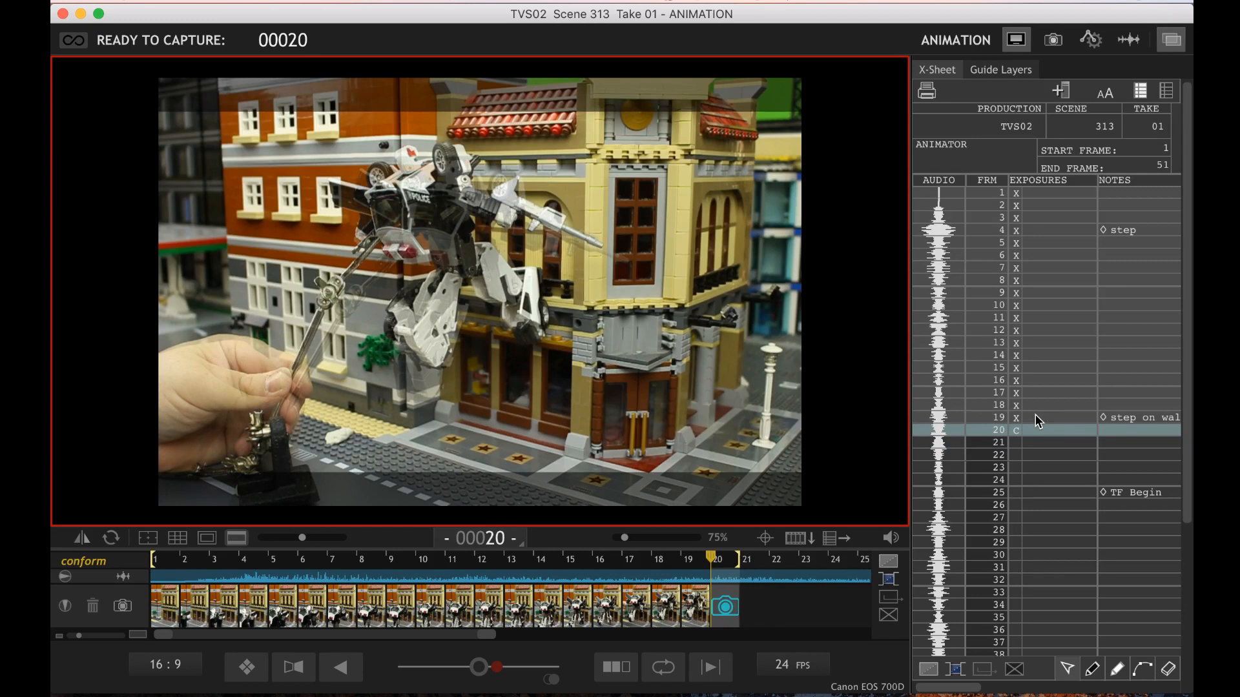
key("Right")
key("Return")
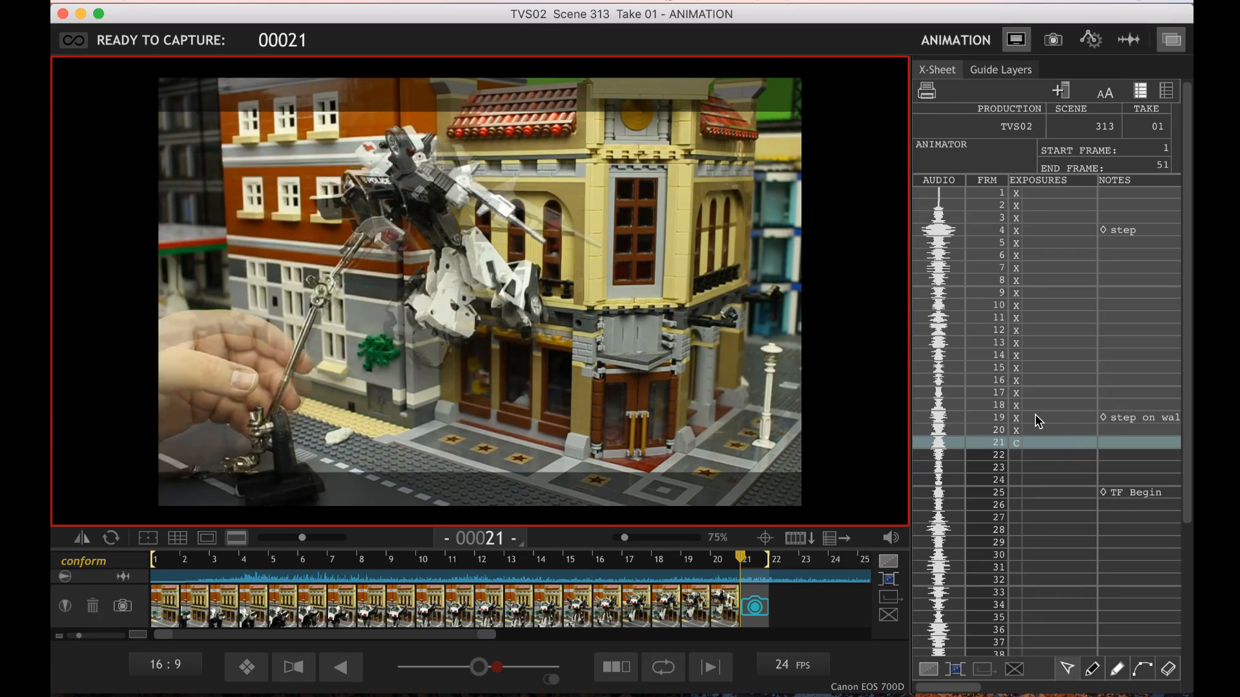
Check the robot's live pose against frame 20 and capture frame 21 with the hand out of the shot
key("Left")
key("Right")
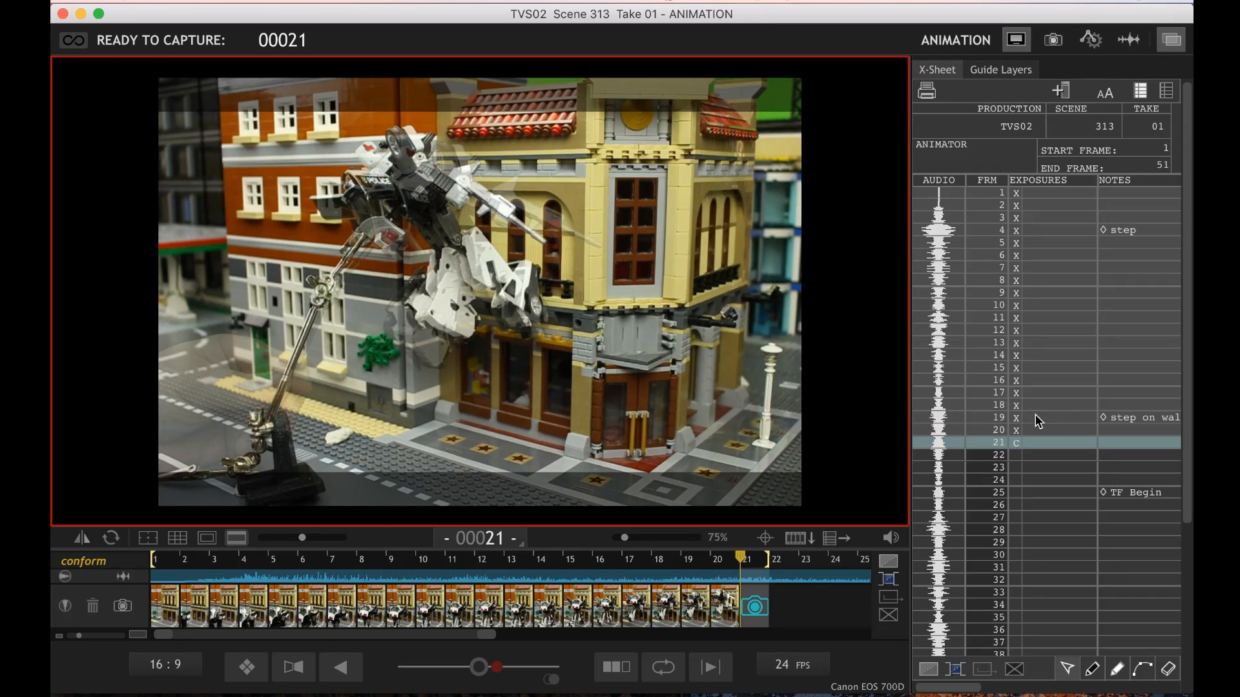
key("Return")
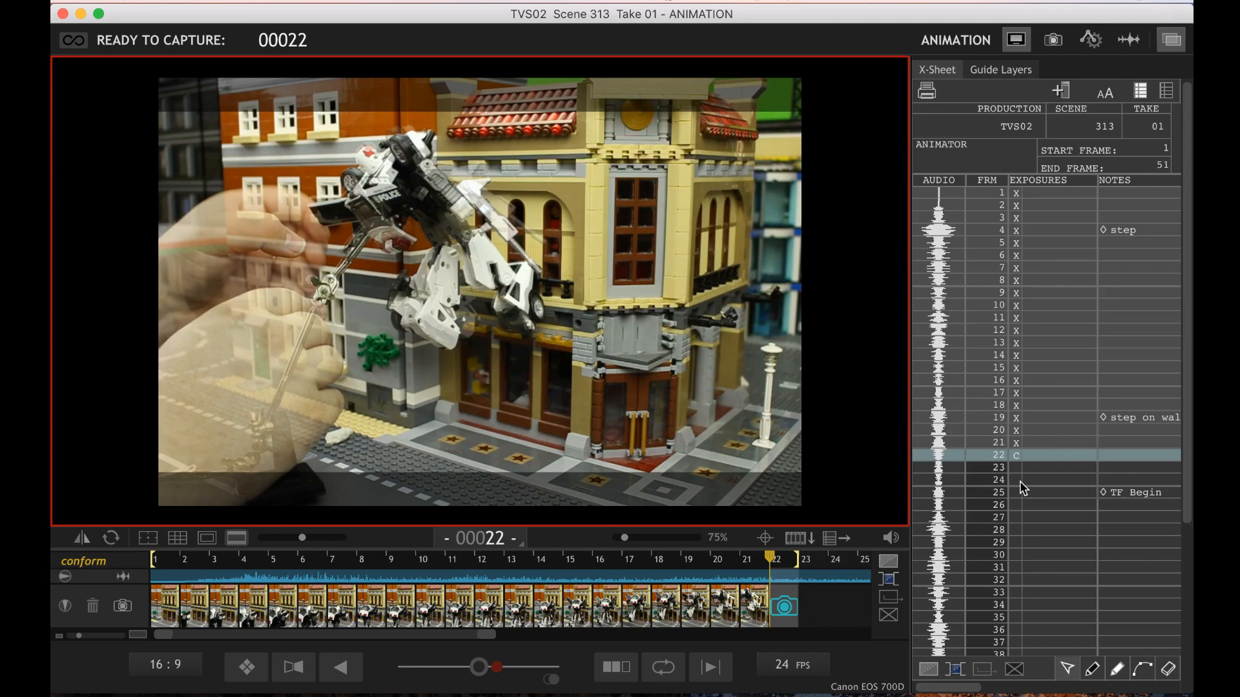
Compare the robot's live pose with frames 20 and 21 while repositioning it, and capture frames 22 and 23
key("Left")
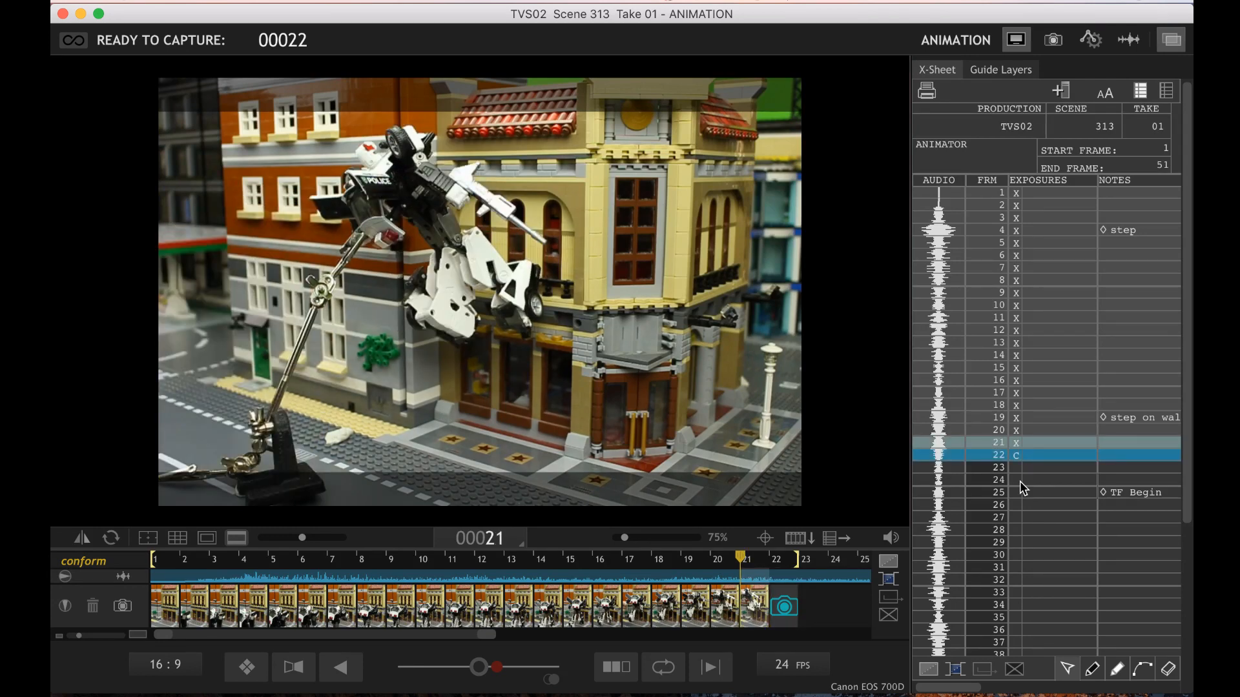
key("Right")
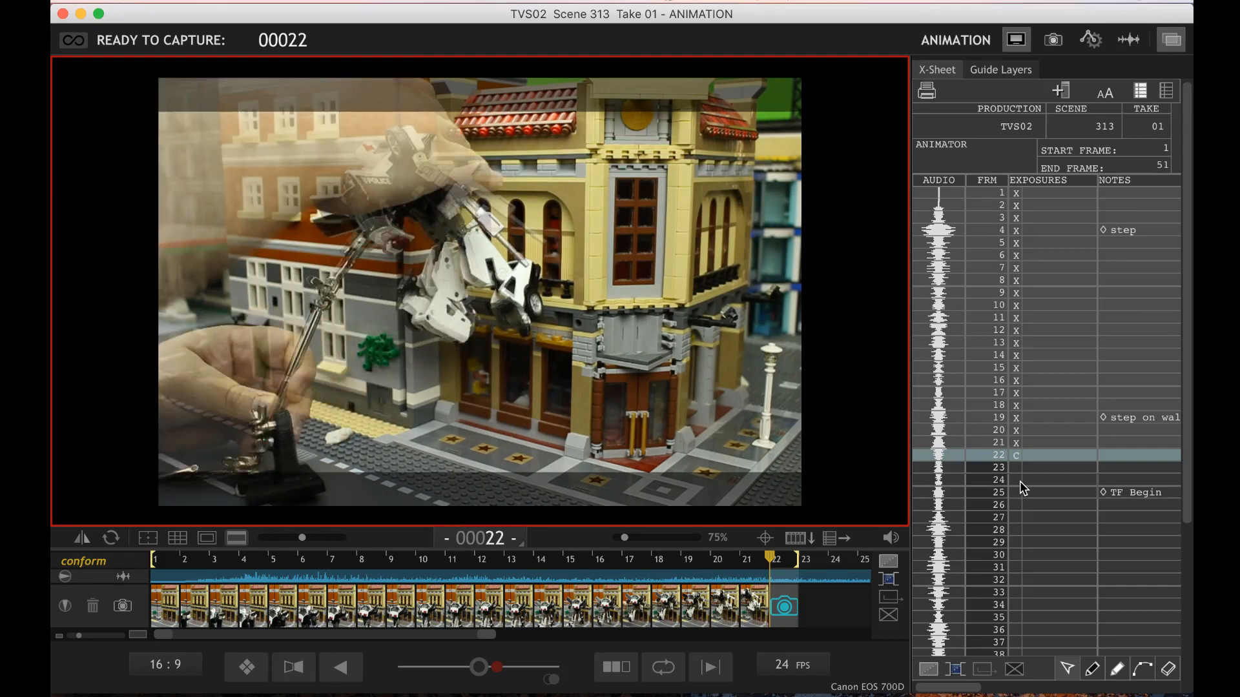
key("Left")
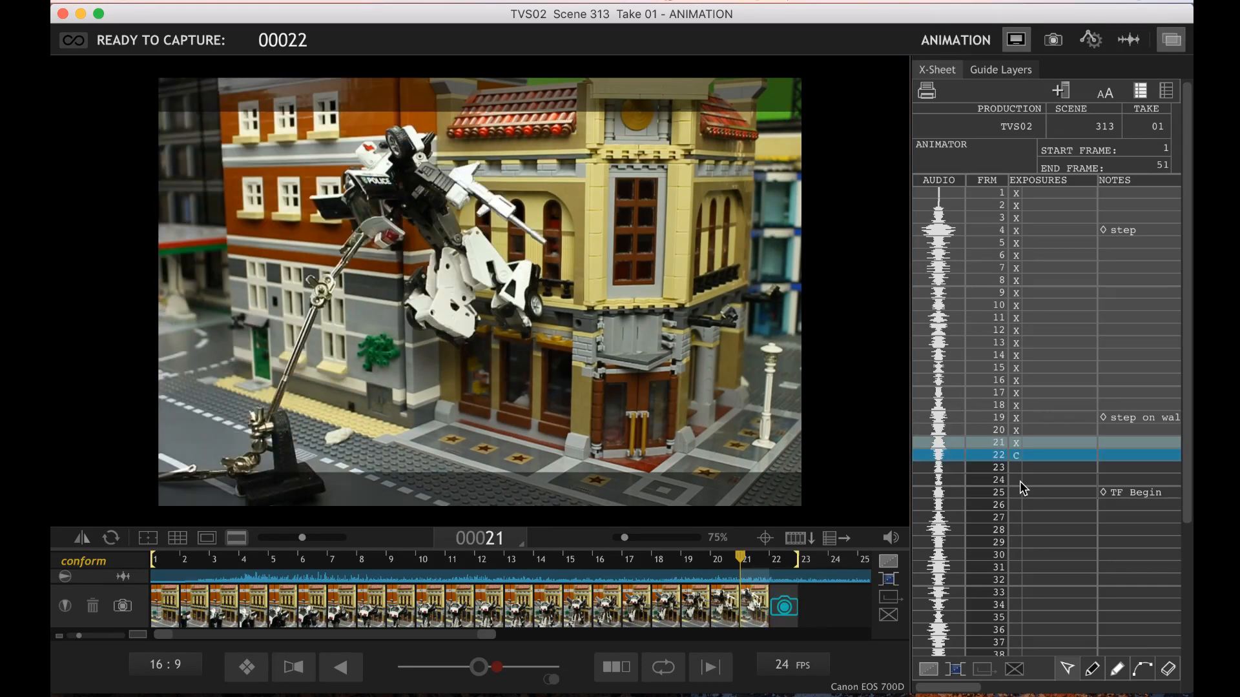
key("Right")
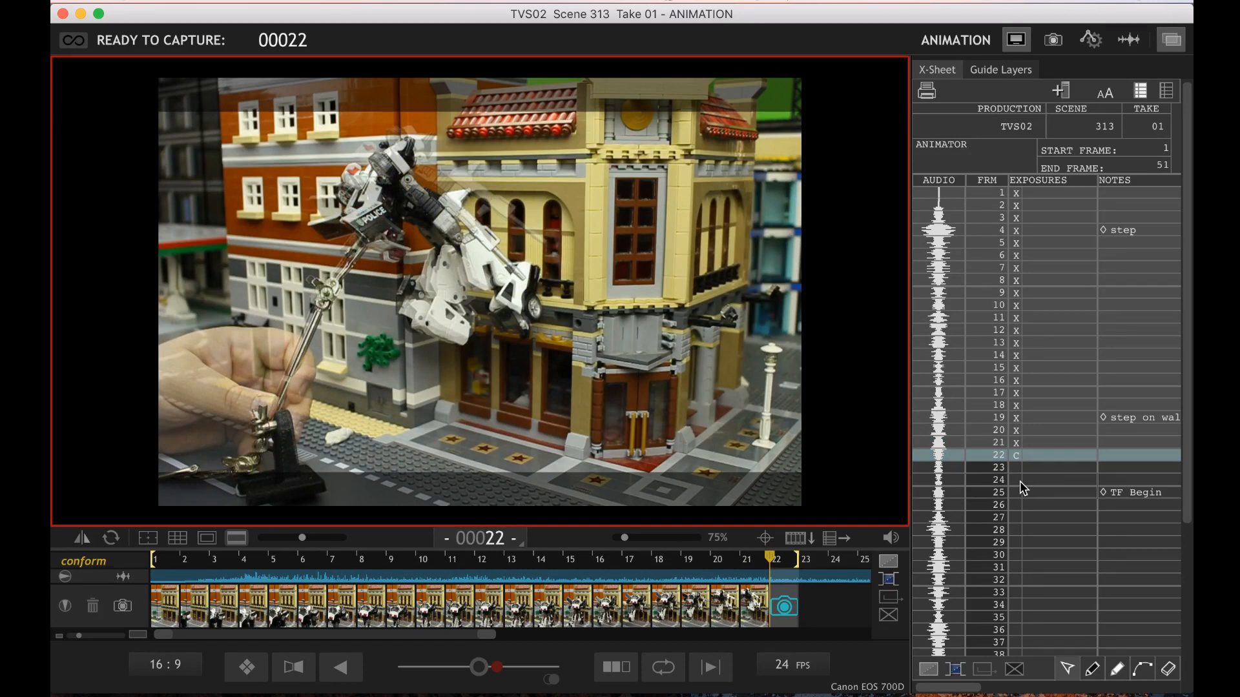
key("Left")
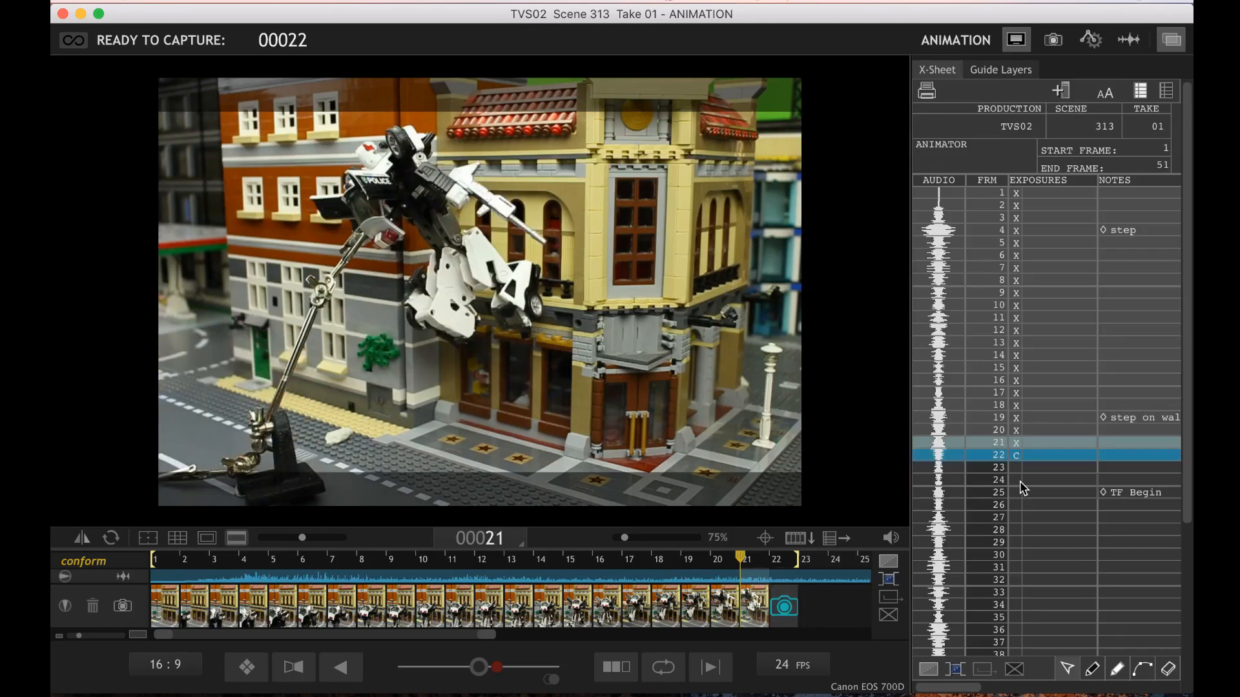
key("Left")
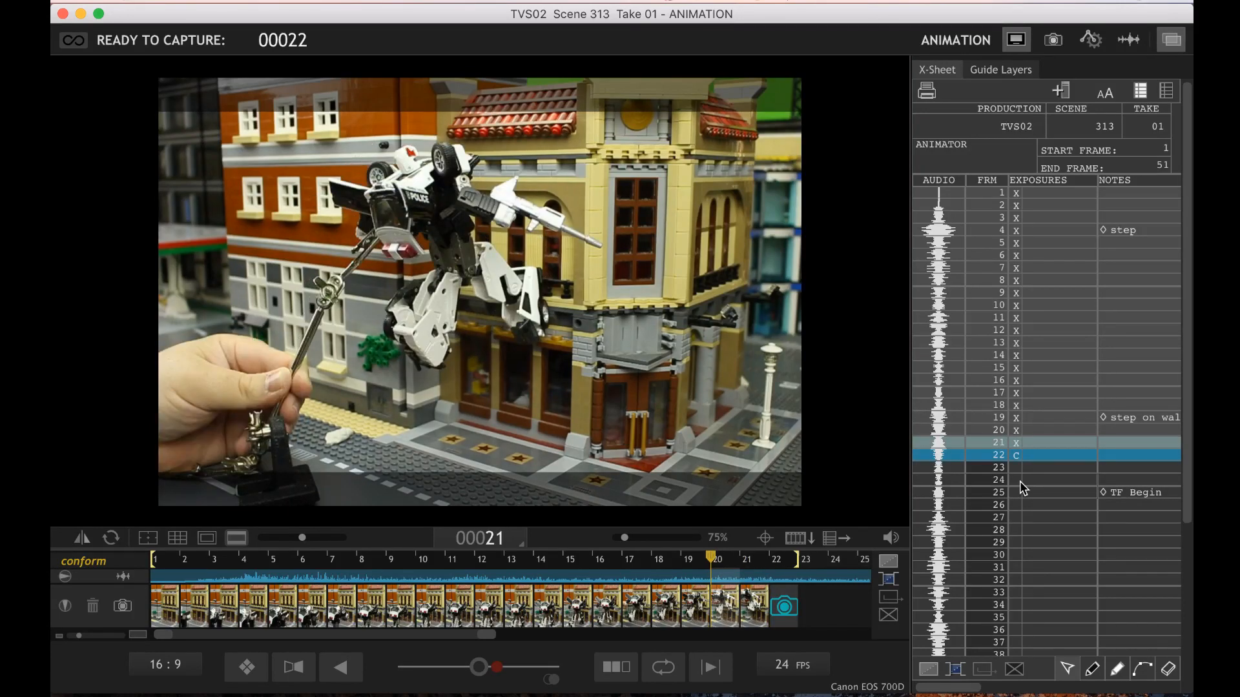
key("Right")
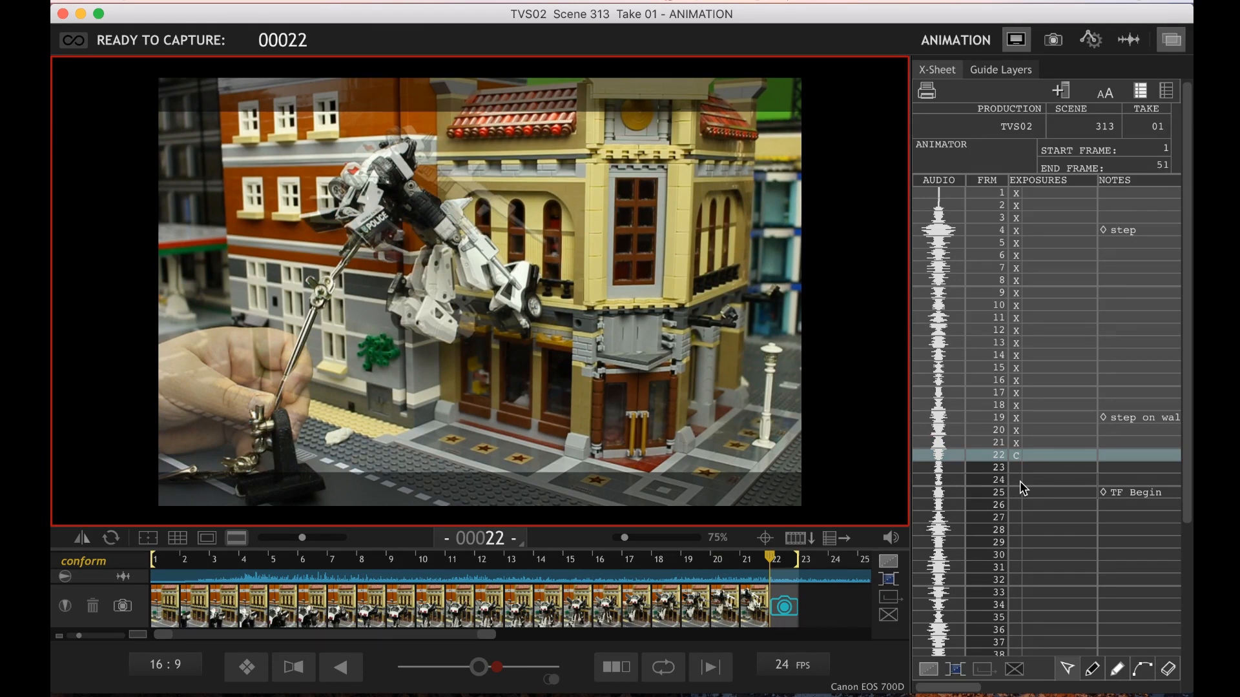
key("Return")
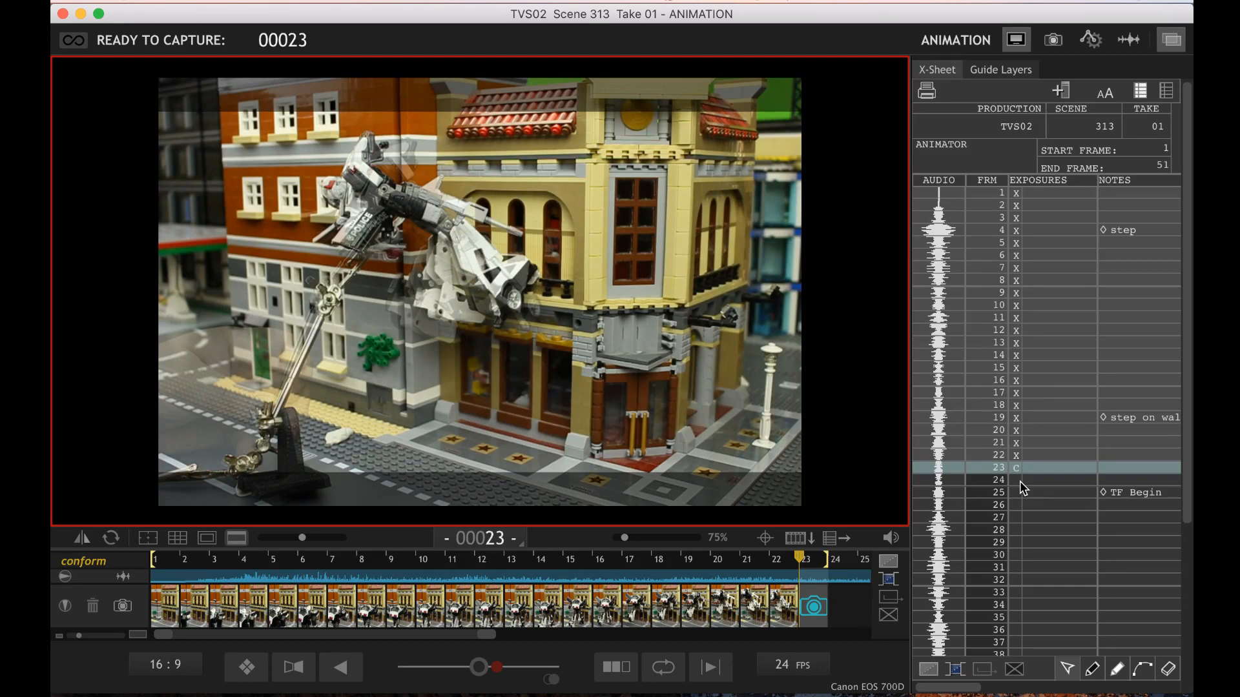
key("Return")
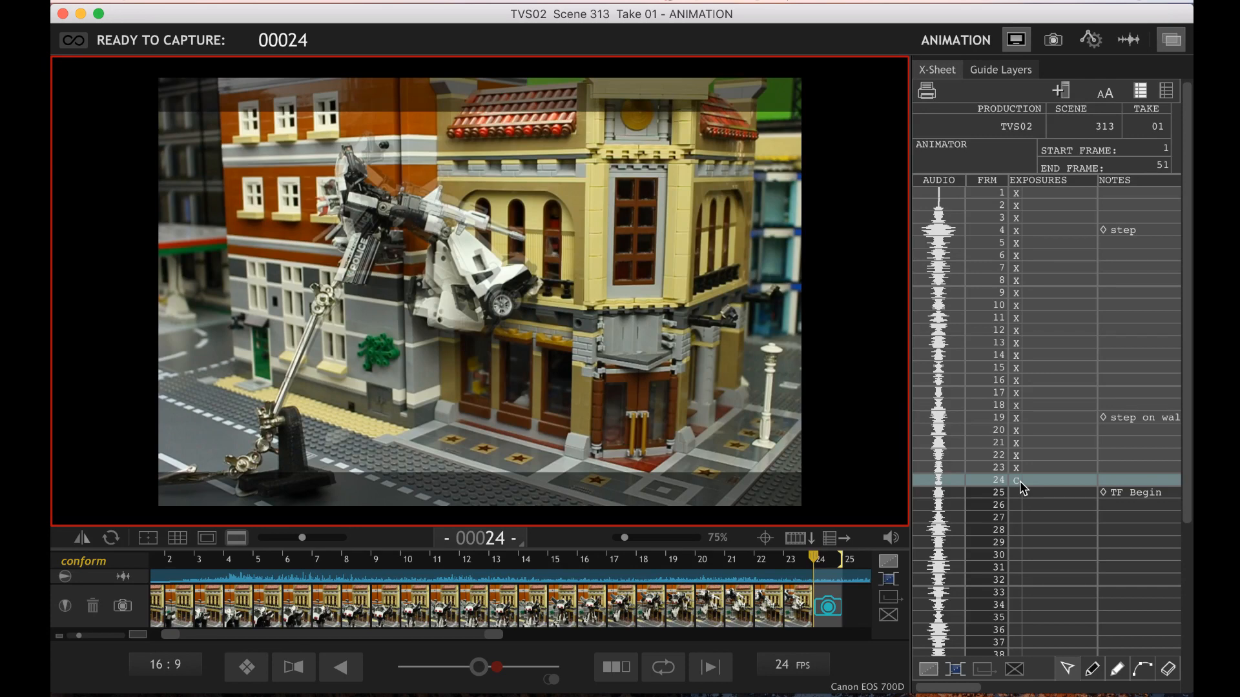
Compare the robot's live pose for frame 24 with frames 22 and 23 while repositioning it on its rig
key("Left")
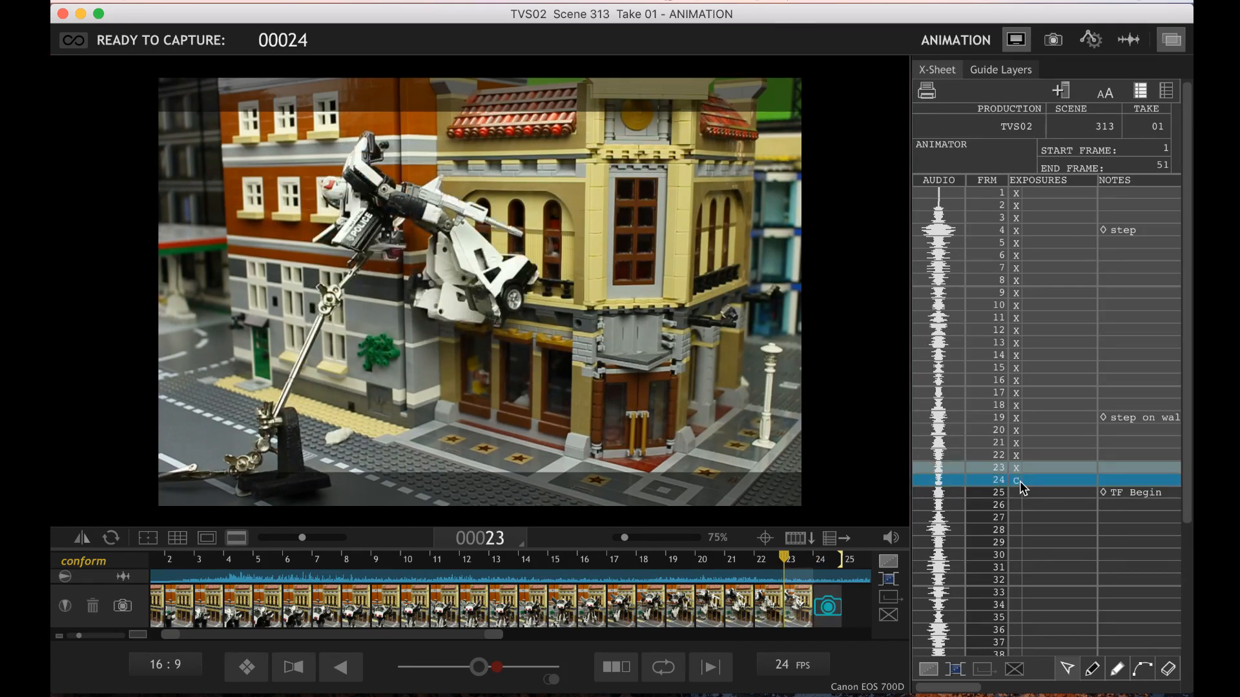
key("Right")
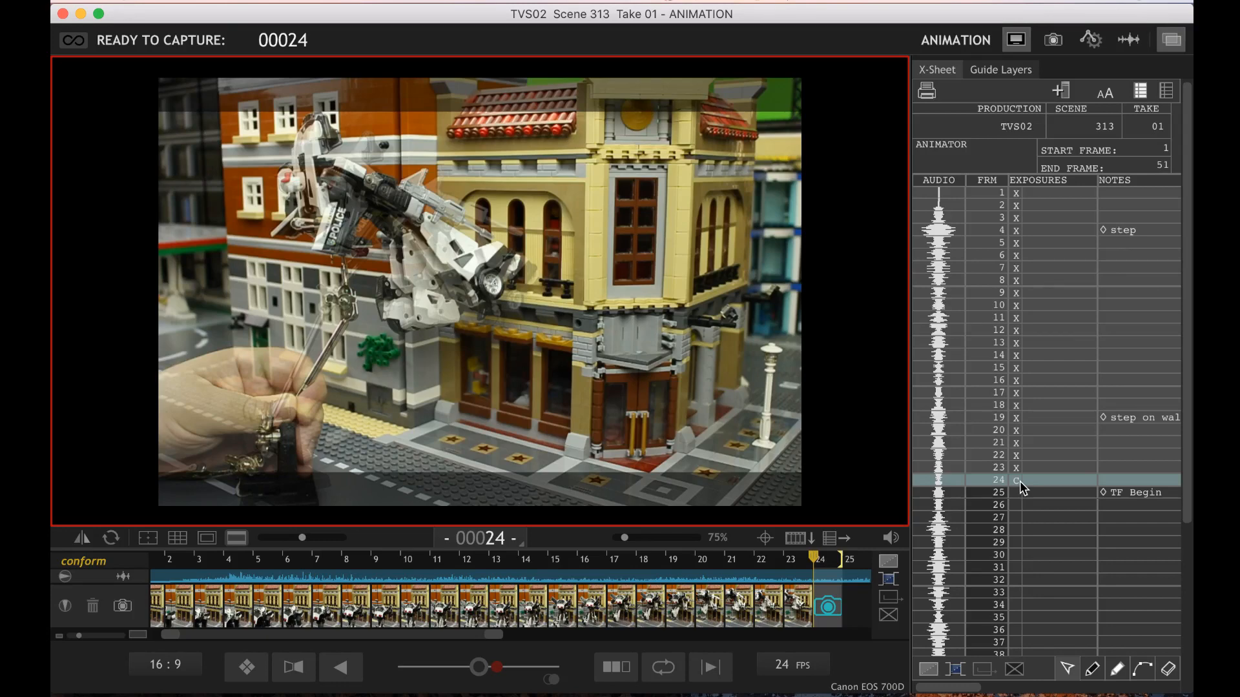
key("Left")
key("Left")
key("Right")
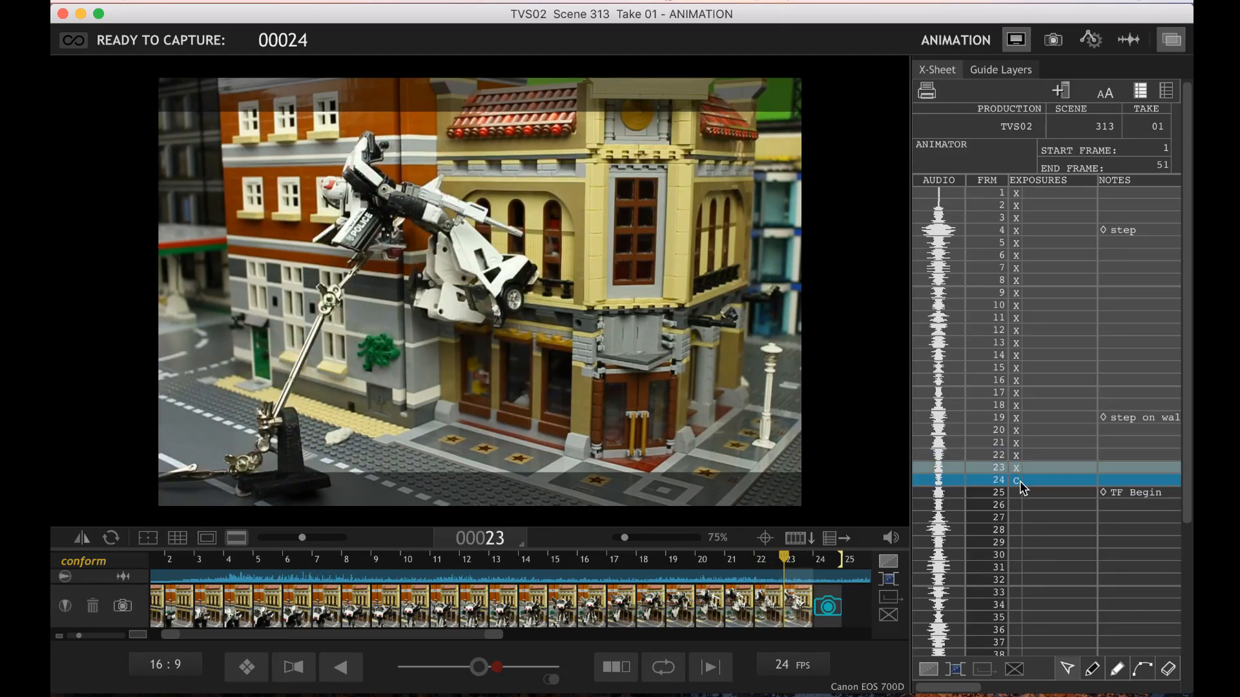
key("Right")
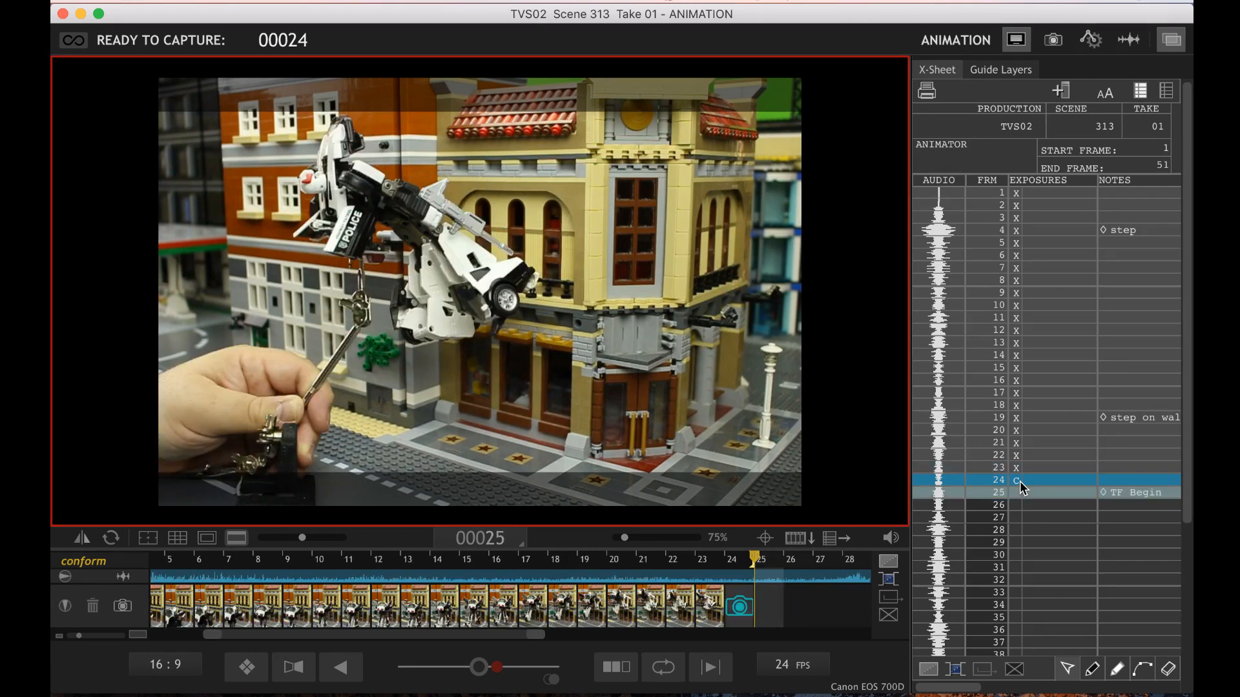
key("Left")
key("Left")
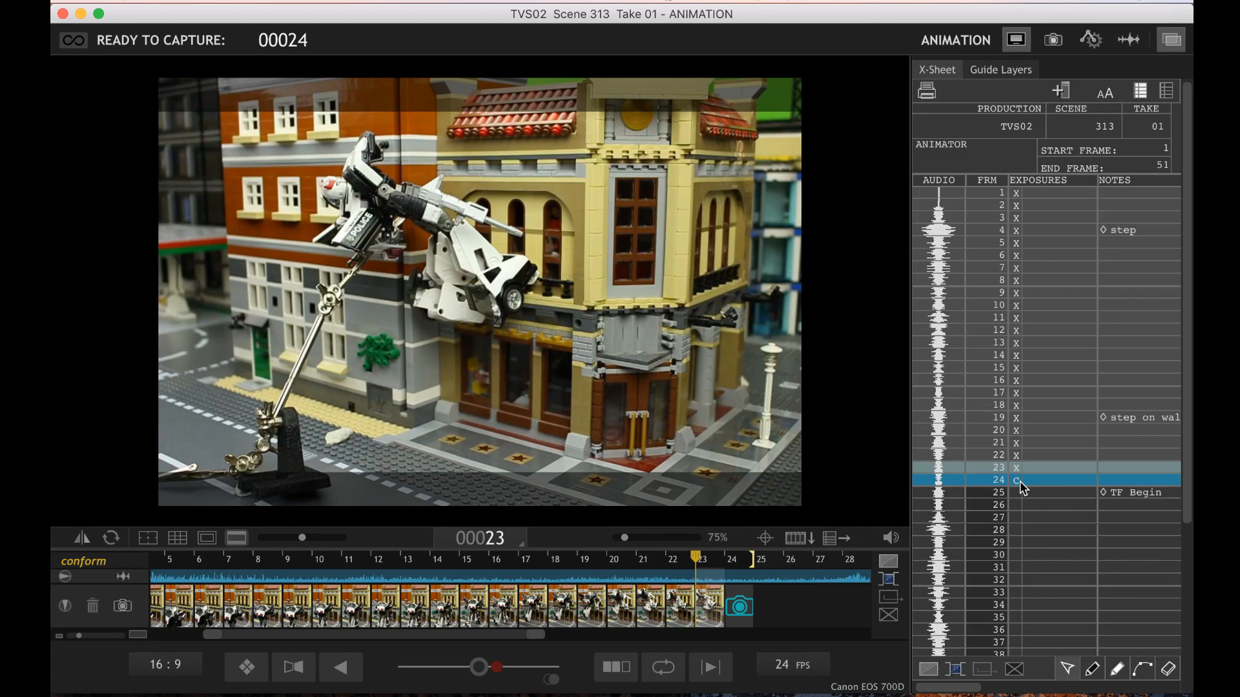
key("Right")
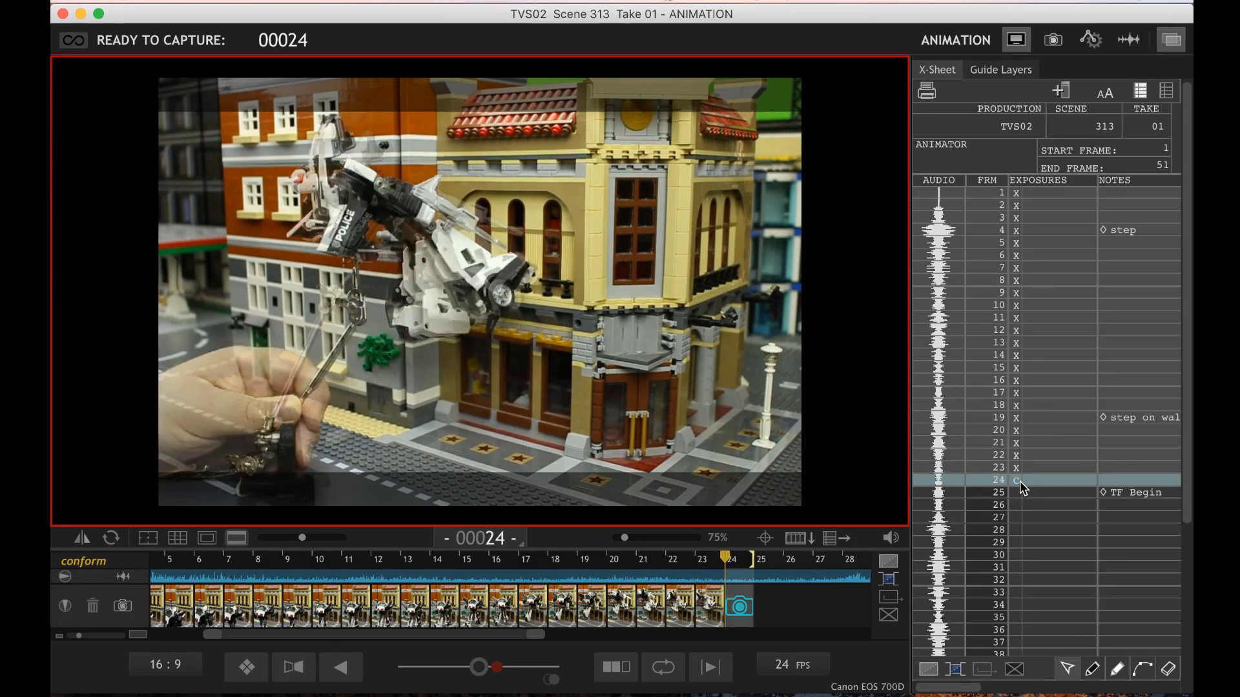
key("Left")
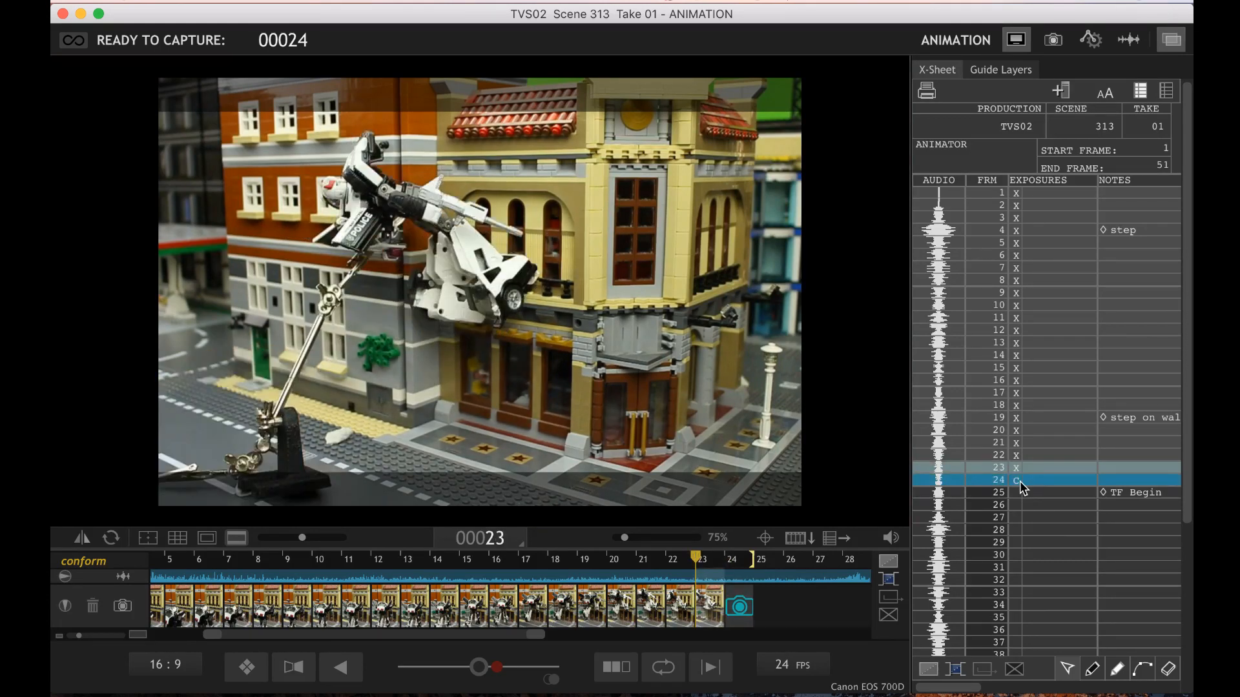
key("Right")
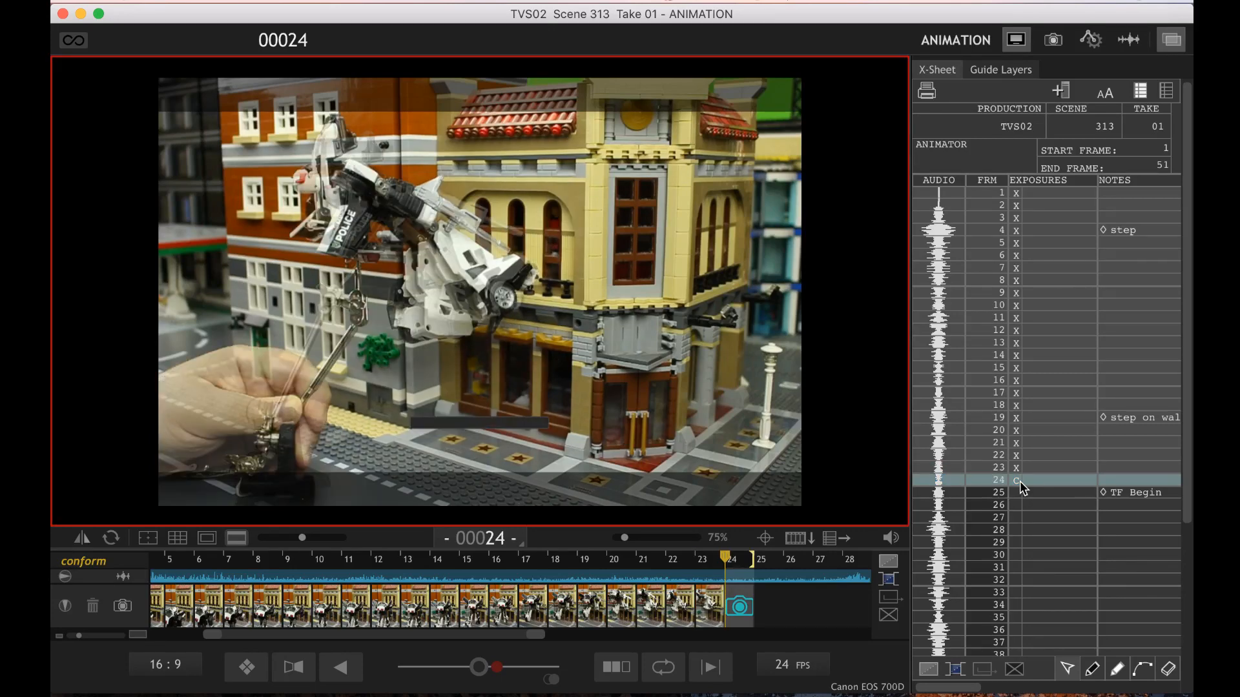
Capture frame 24, compare the robot's next live pose with the captured frames, and capture frame 25 at the TF Begin cue
key("Return")
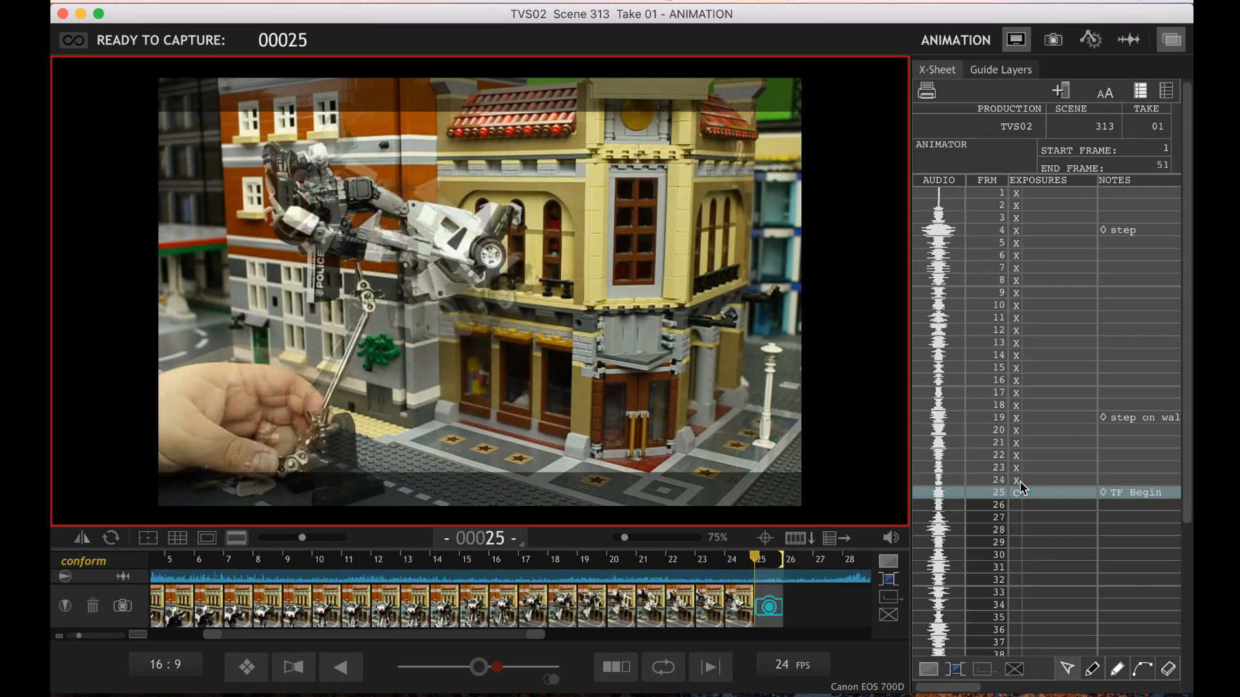
left_click(1019, 483)
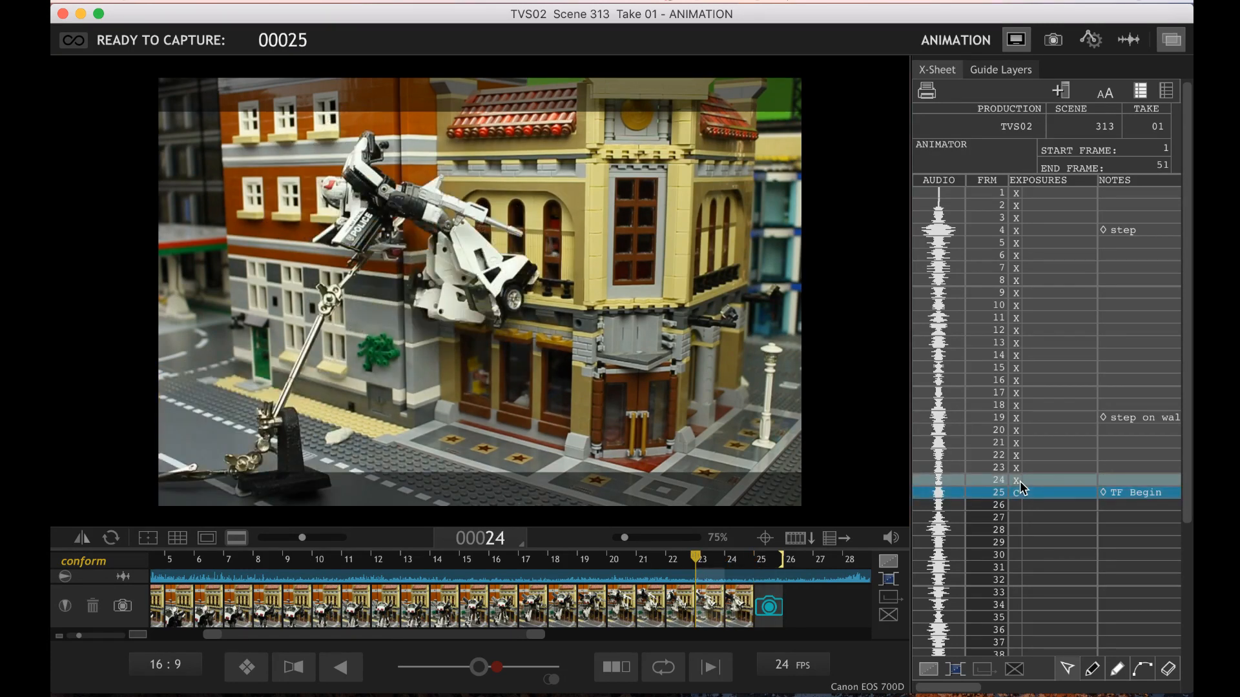
key("Right")
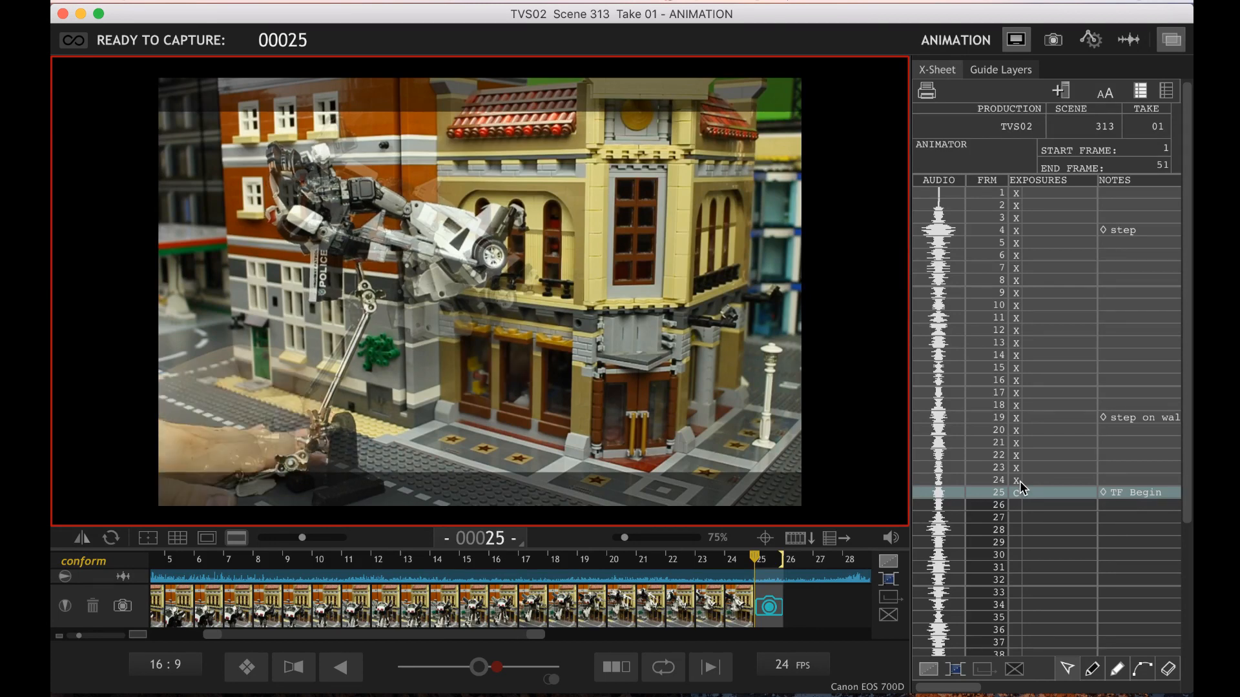
key("Return")
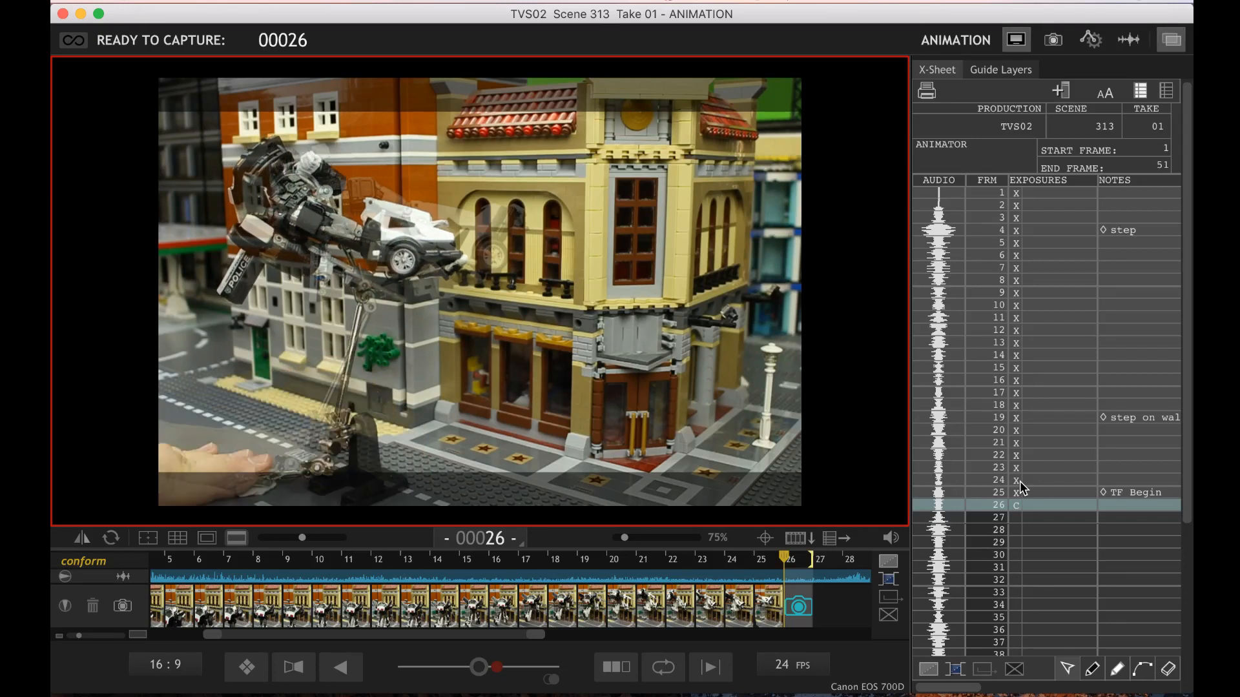
Compare the robot's live pose with frames 24 and 25 while repositioning its rig, and capture frame 26 with the hand out of the shot
key("Left")
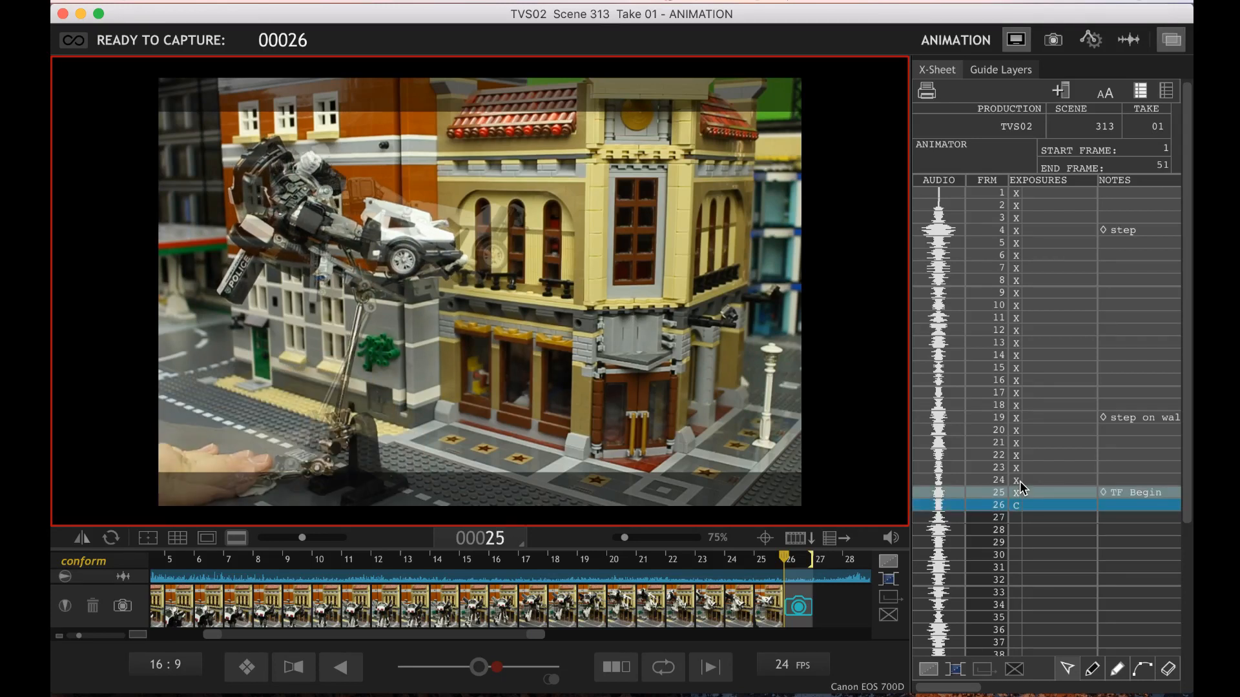
key("Right")
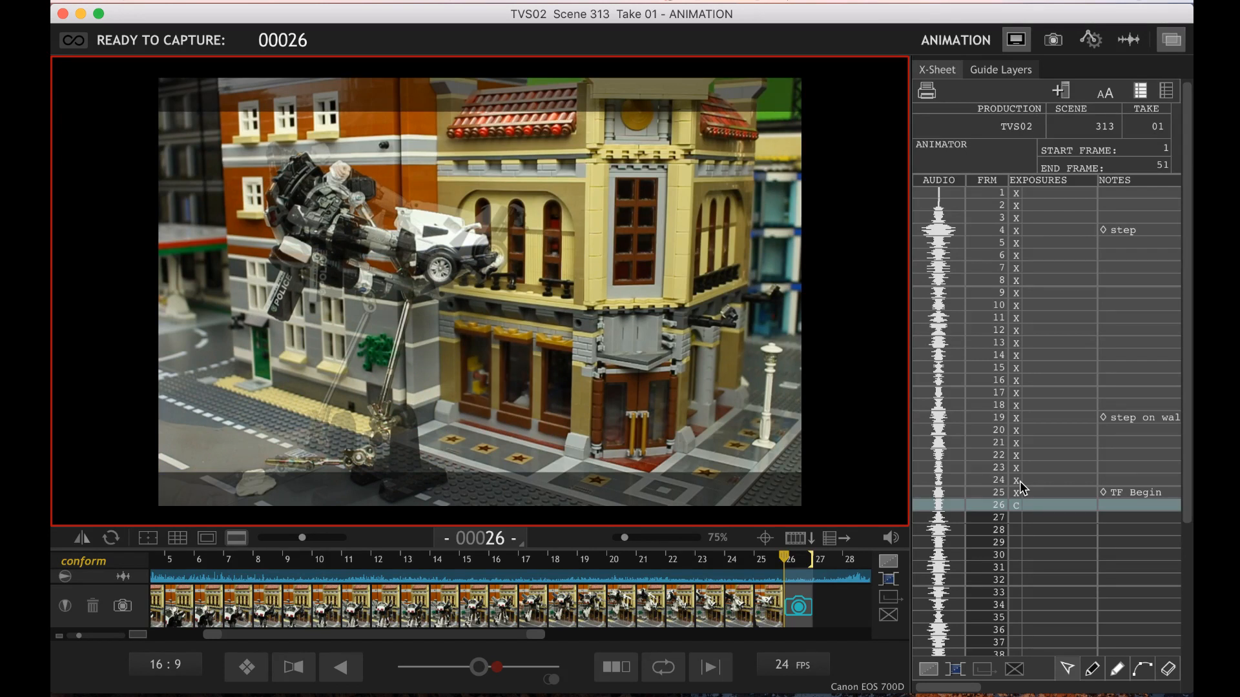
key("Left")
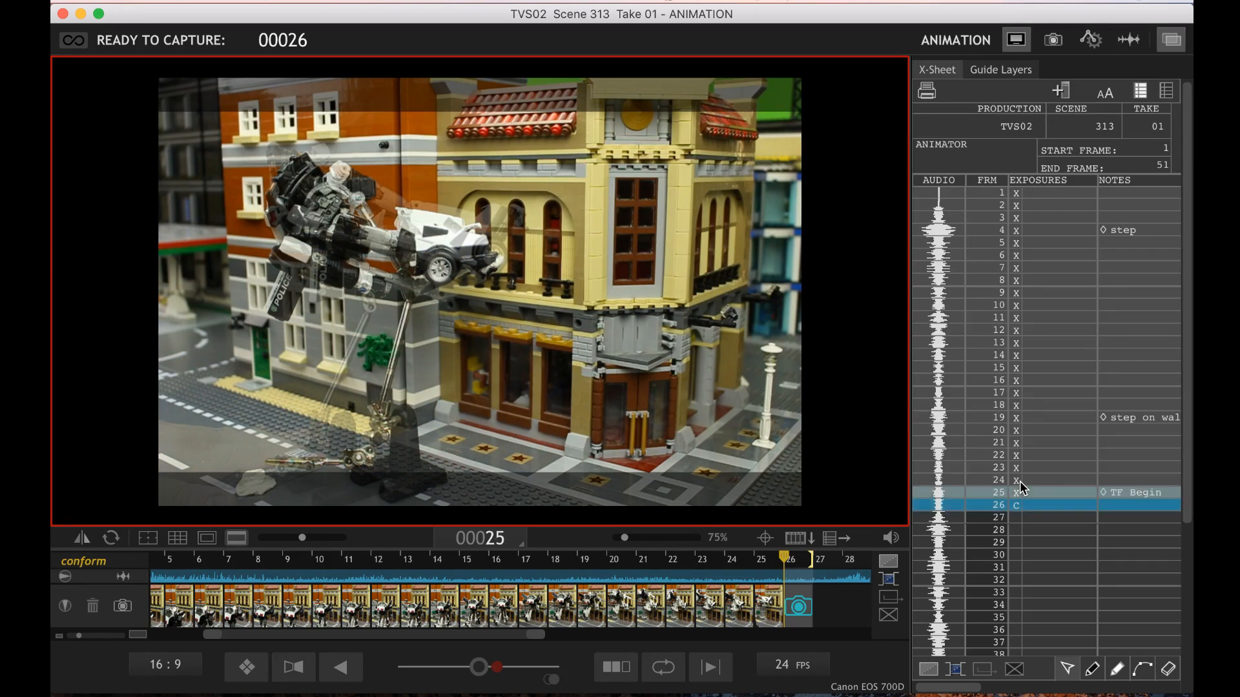
key("Left")
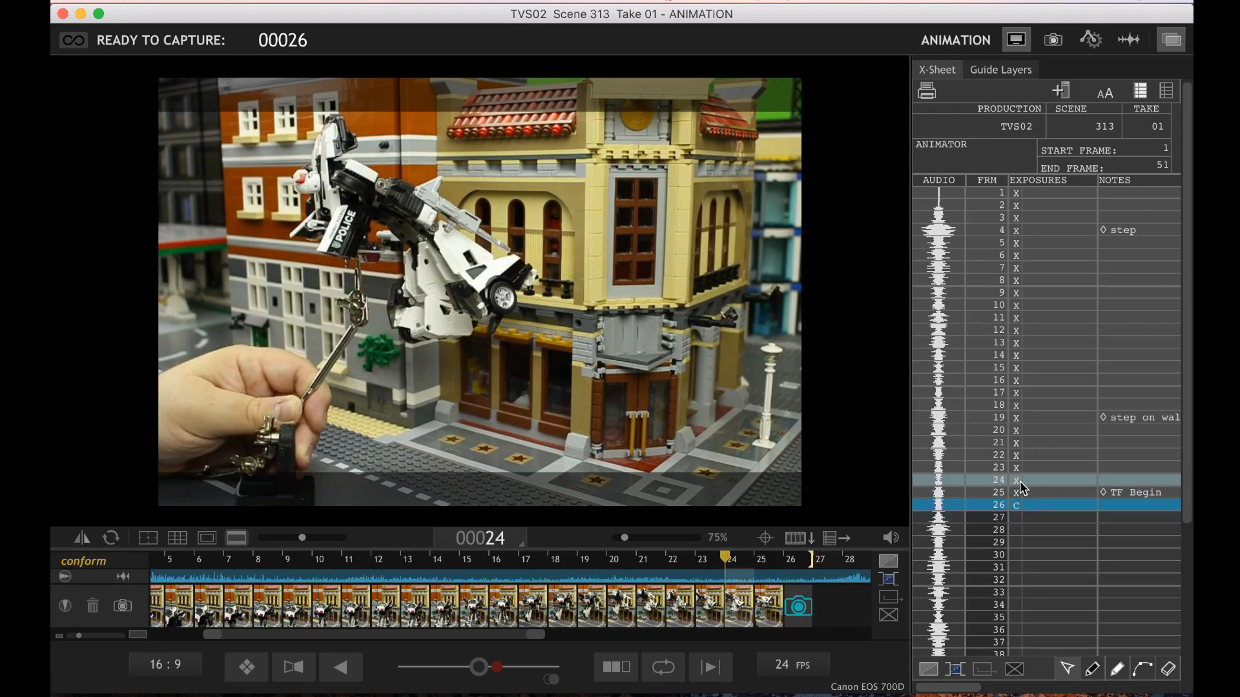
key("Return")
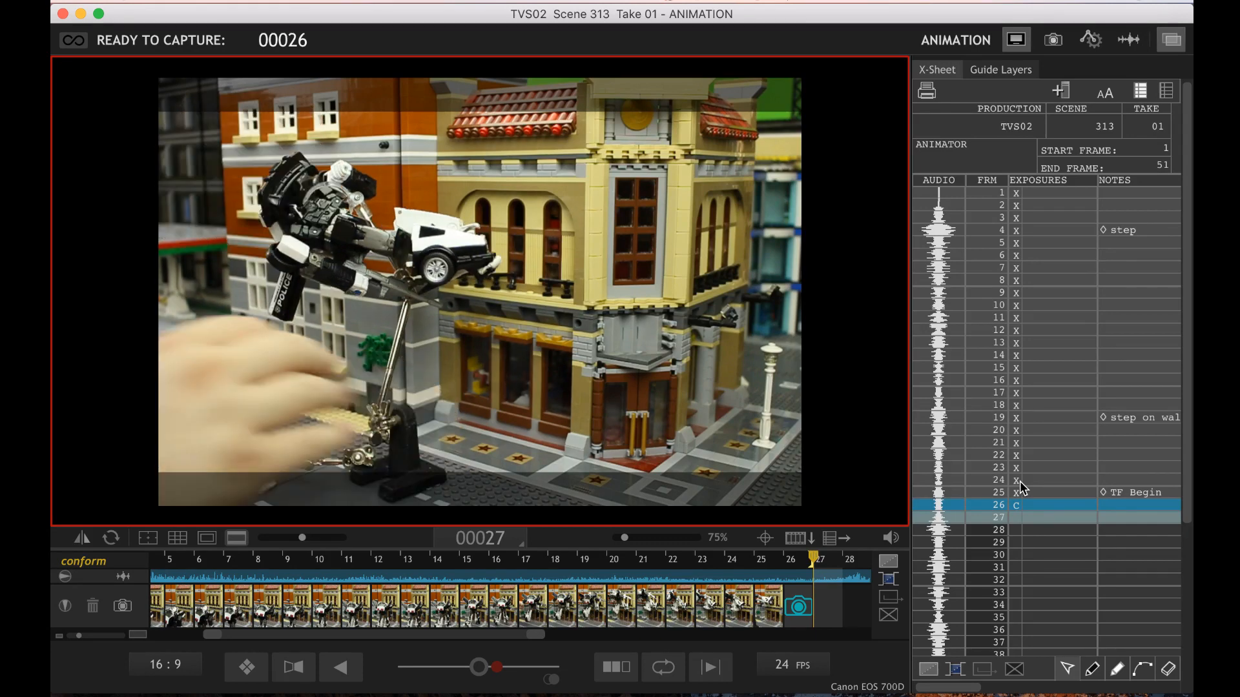
key("Left")
key("Left")
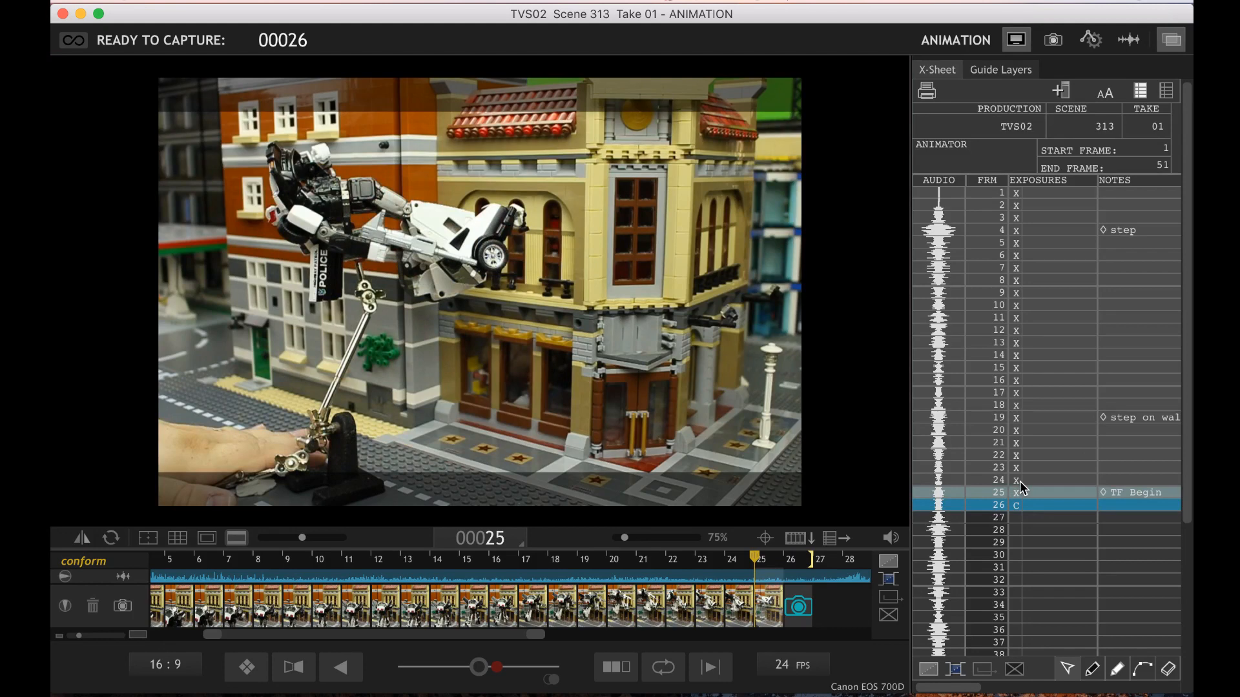
key("Left")
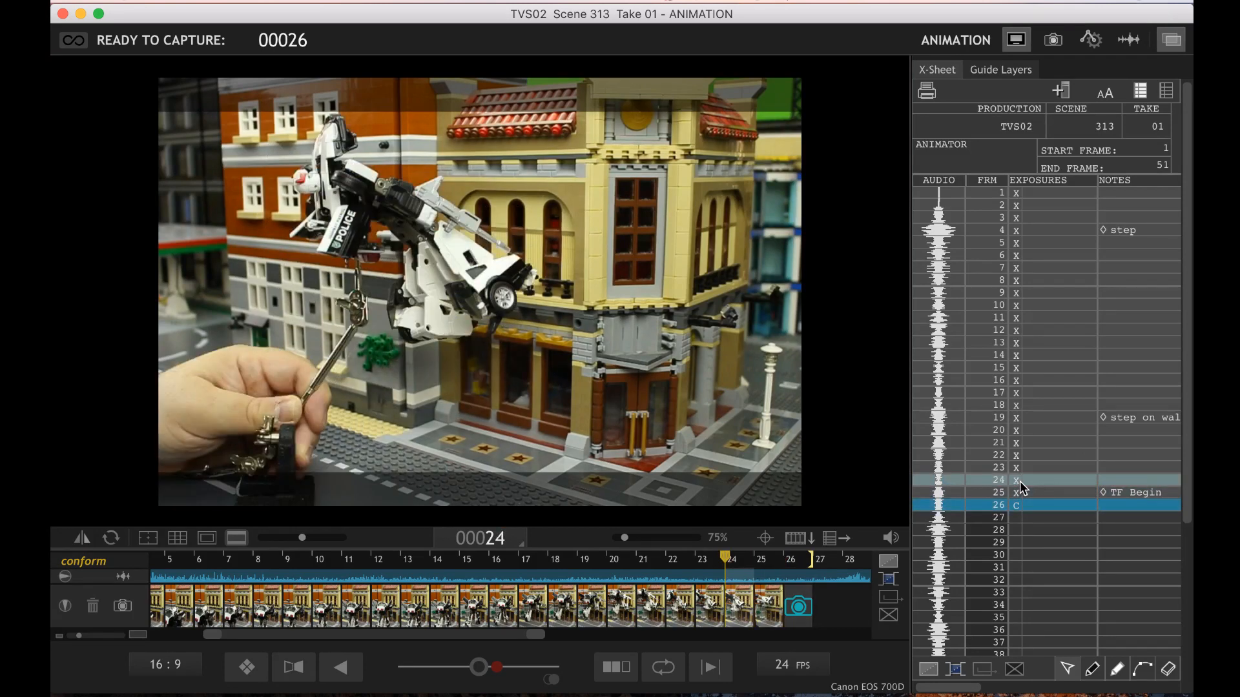
key("Right")
key("Right")
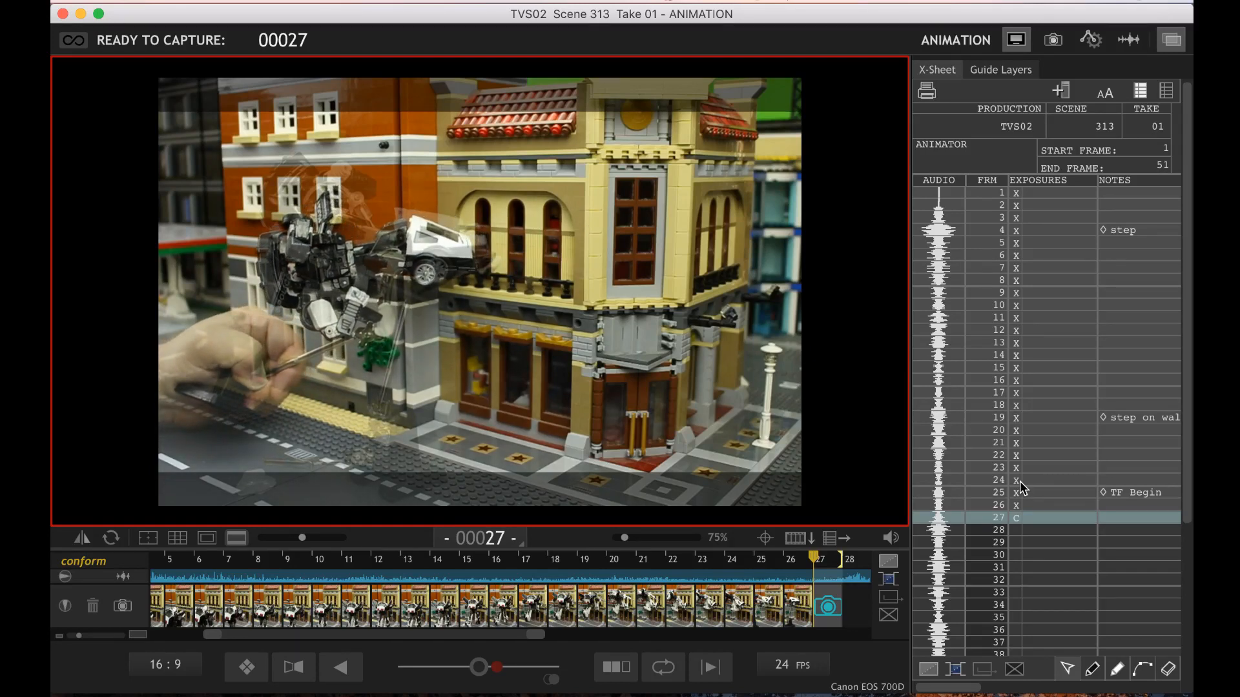
Capture frame 27, check its motion against frame 26, and capture frame 28 with the robot folded further towards its car form
key("Return")
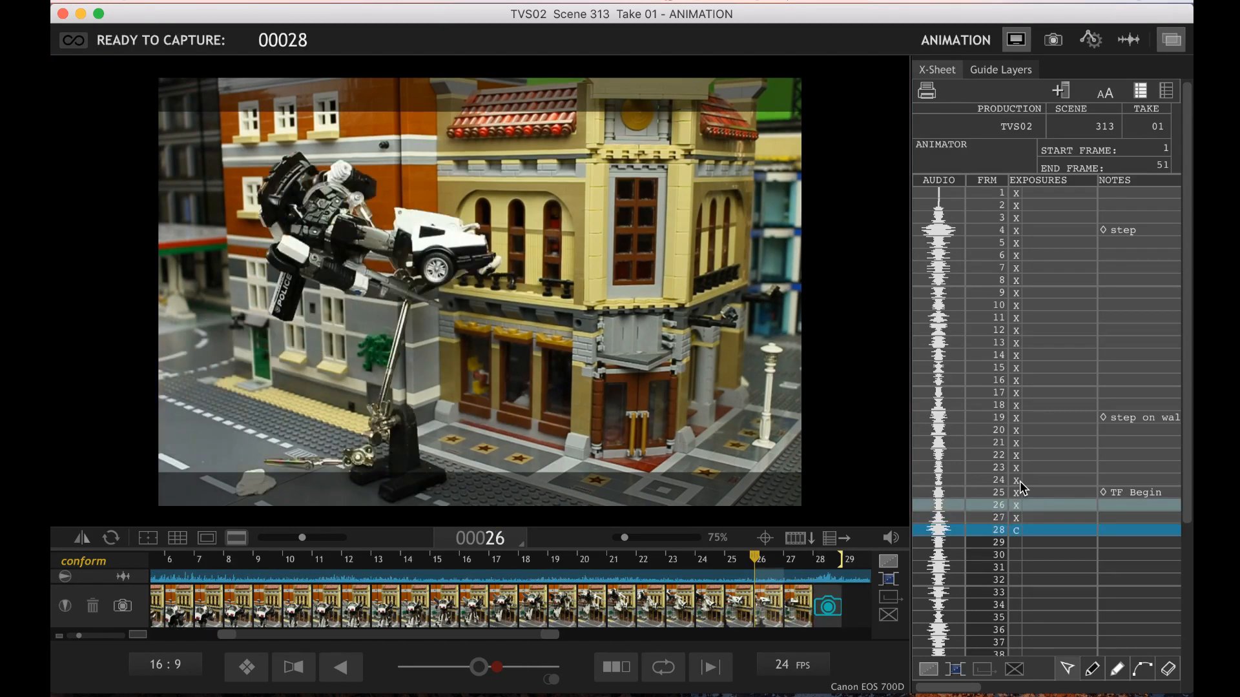
key("Right")
key("Right")
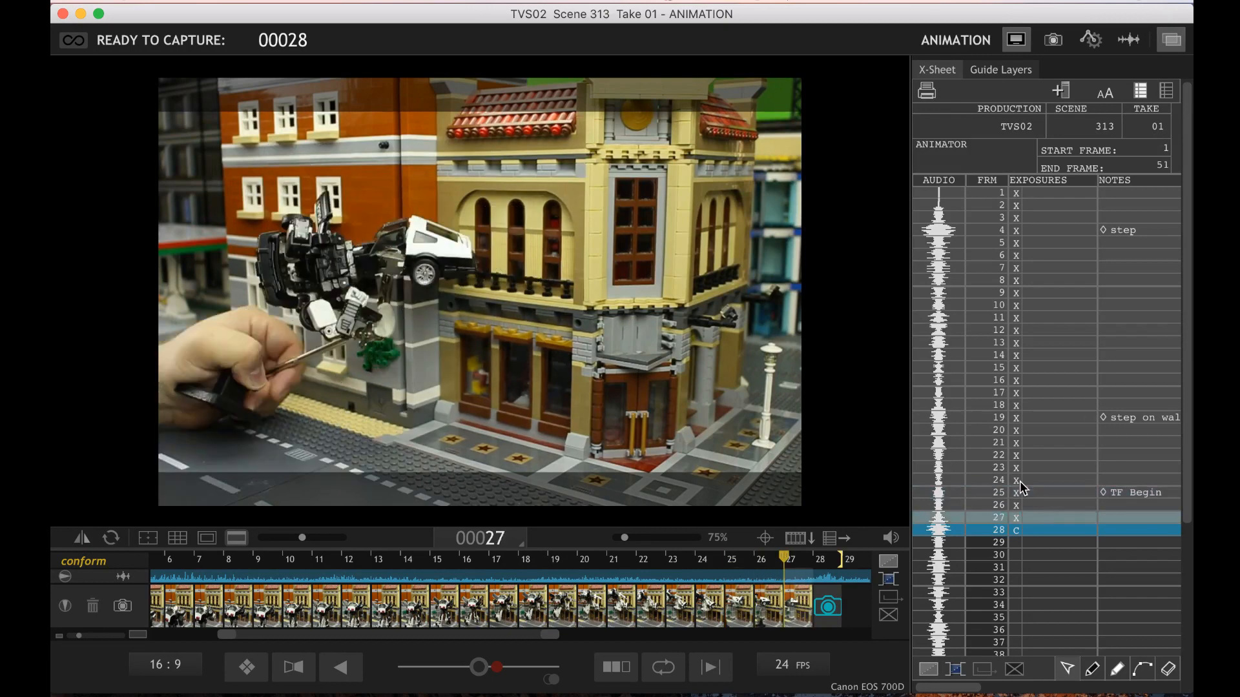
key("Right")
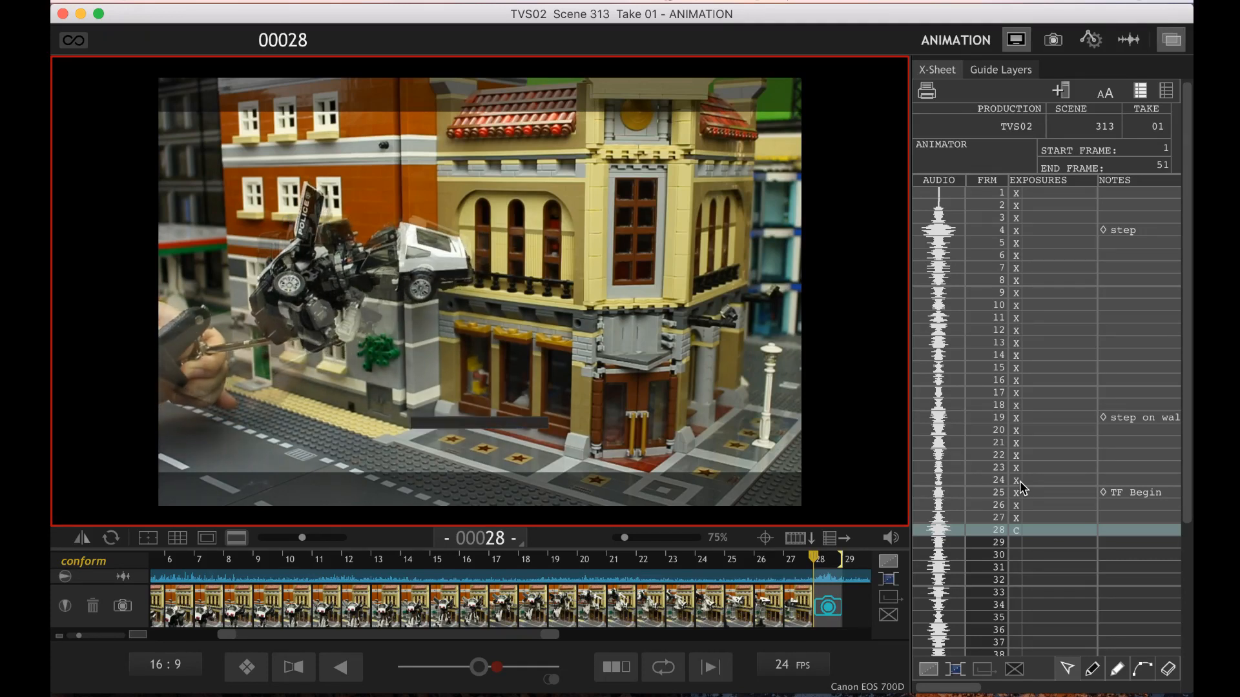
key("Return")
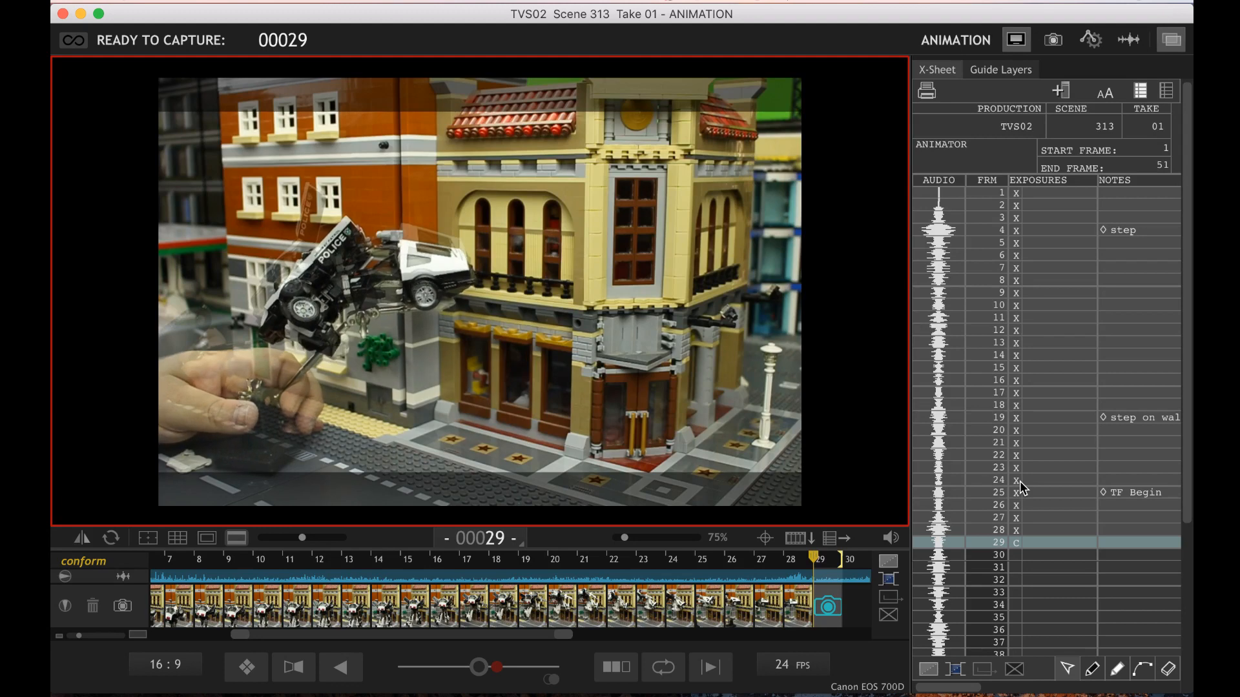
Compare the live pose for frame 29 with frame 28 while folding and repositioning the half-transformed police car
key("Left")
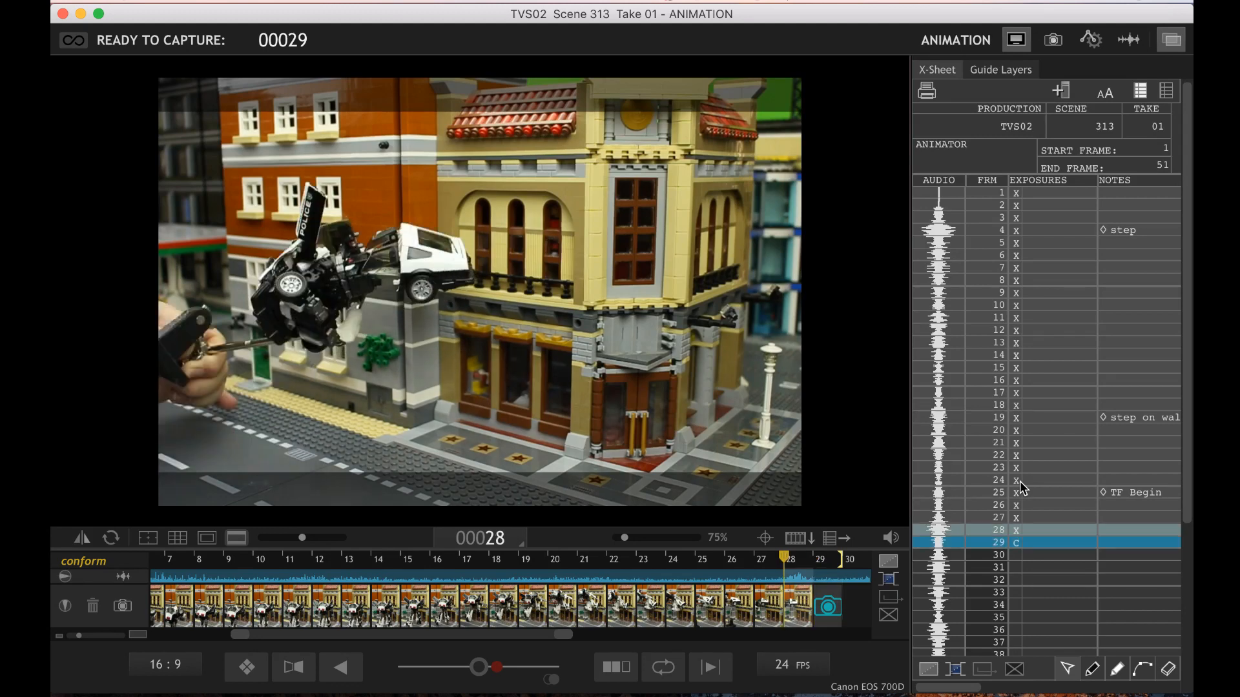
key("Right")
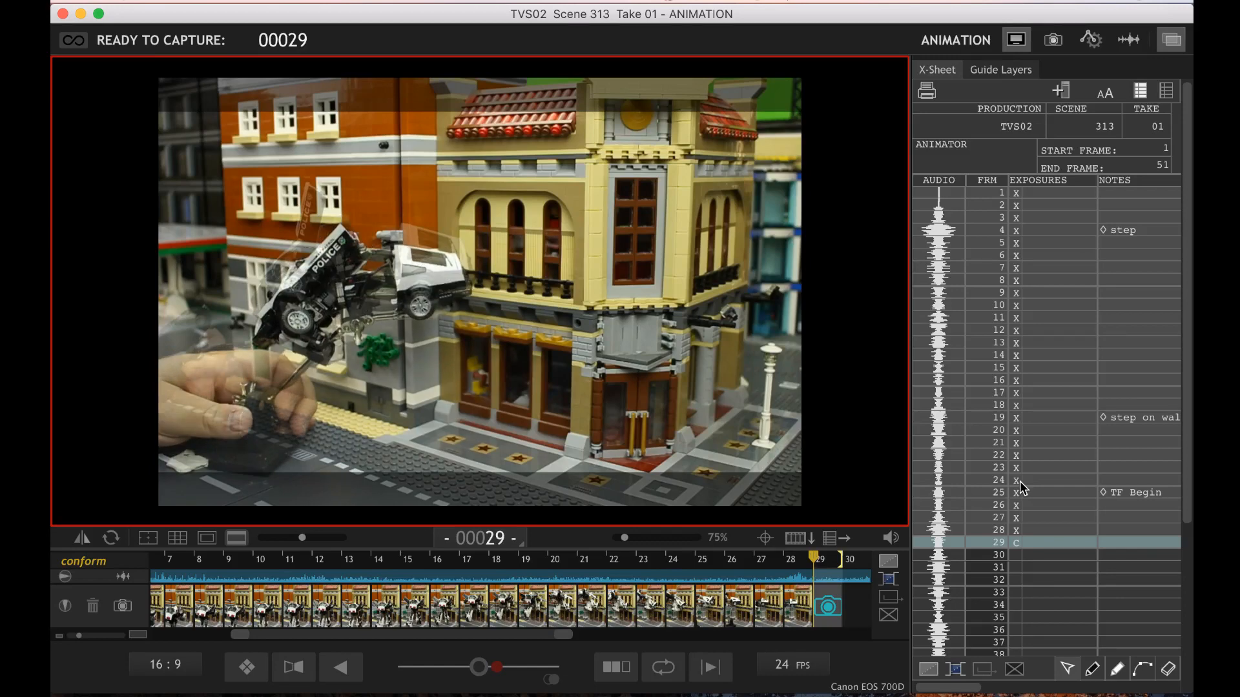
key("Left")
key("Right")
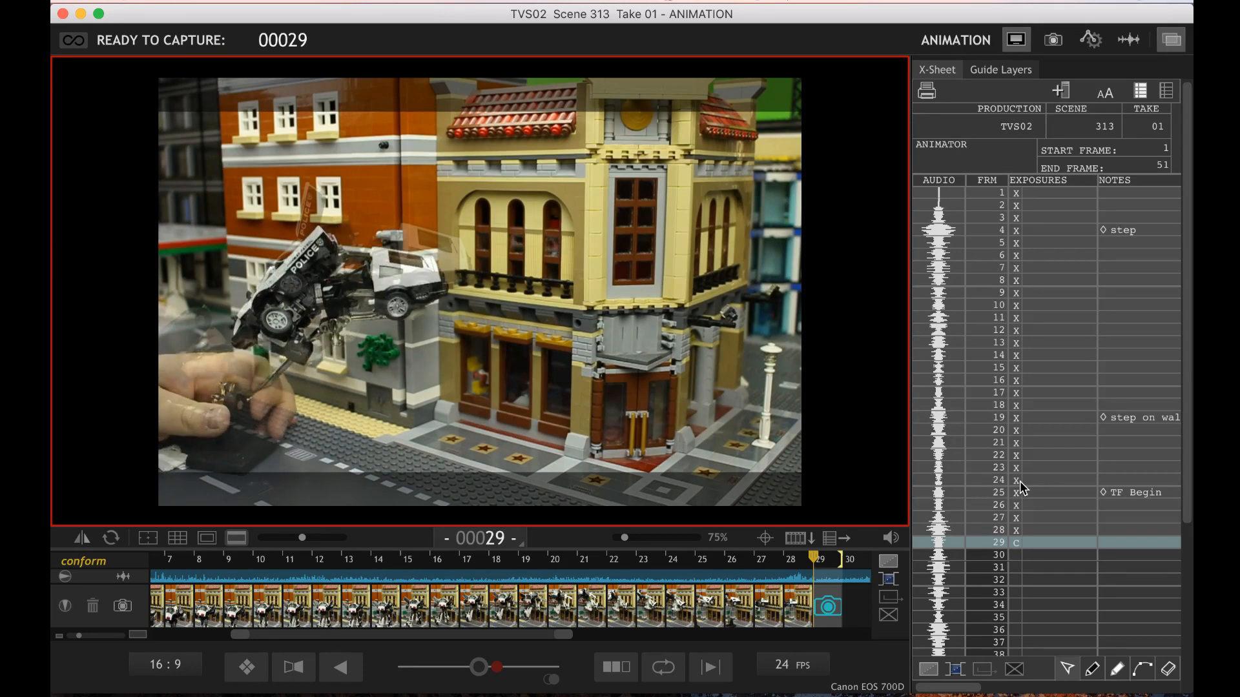
key("0")
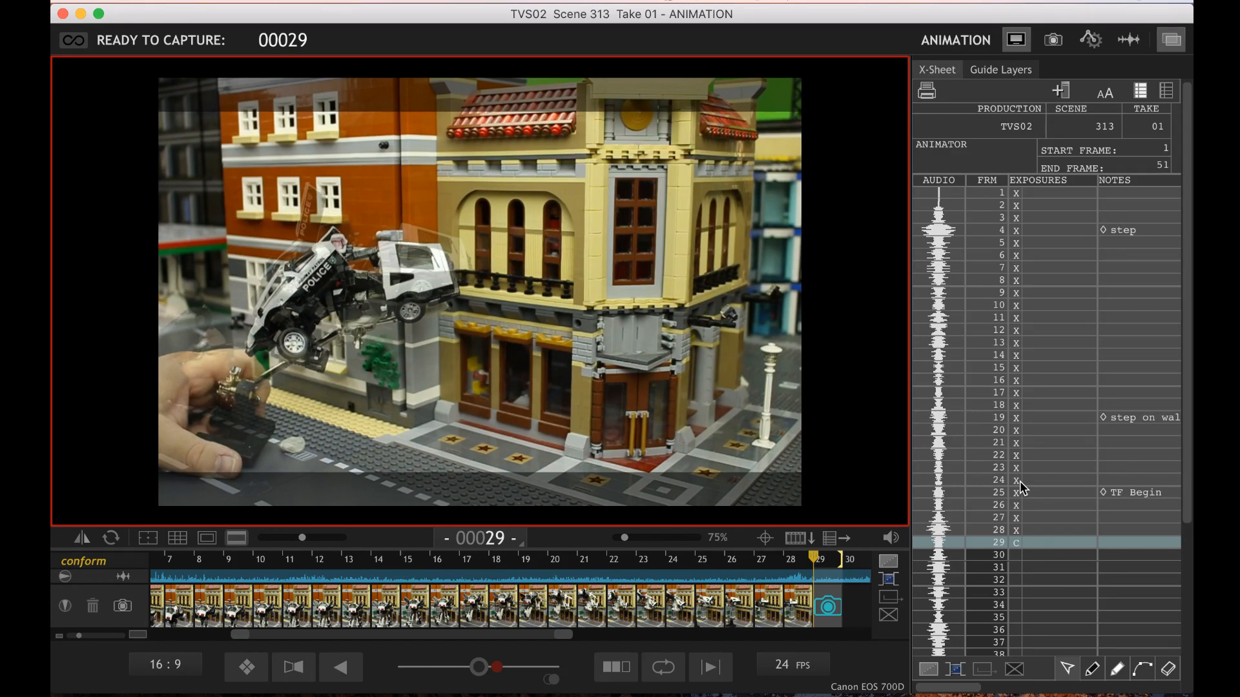
key("Left")
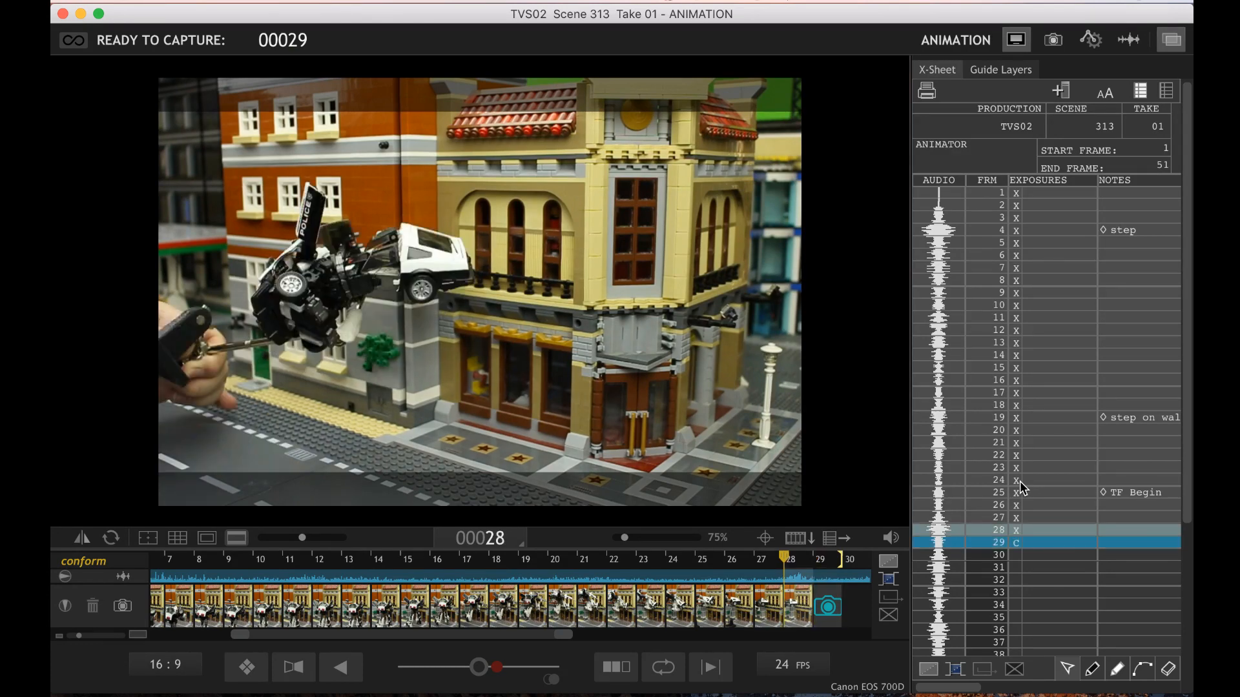
key("Right")
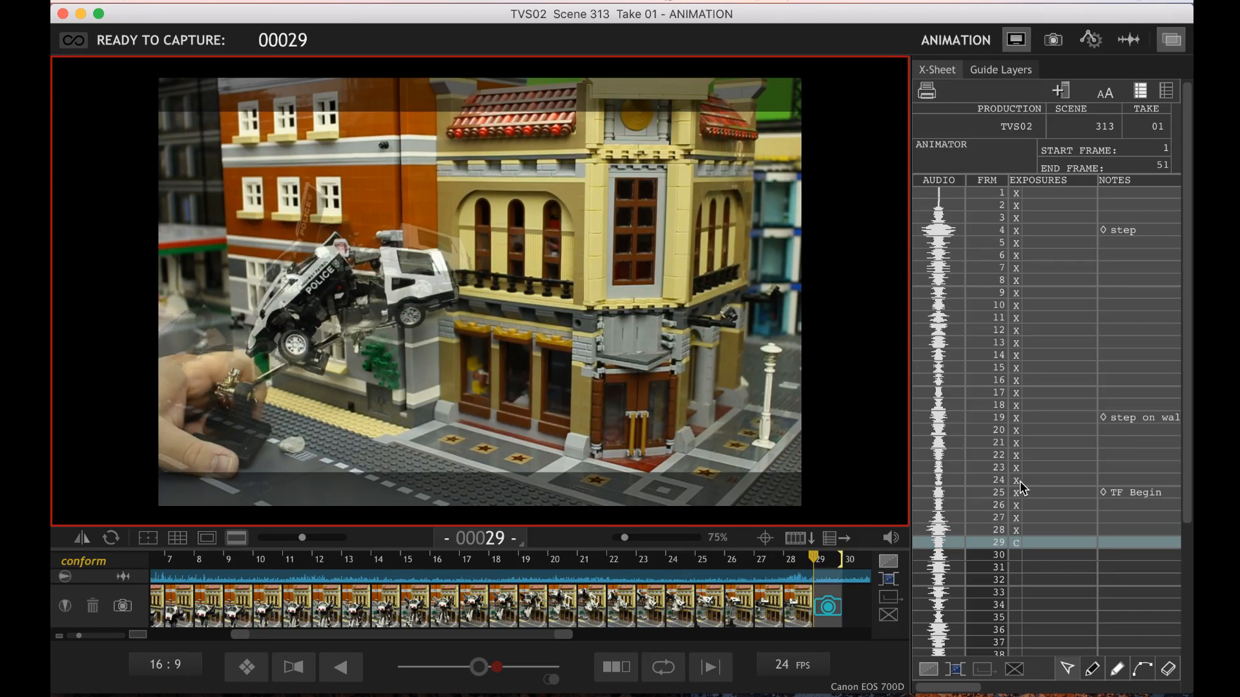
Flip repeatedly between frames 27 and 28 and the live view to check the transformation's motion into frame 29
key("Return")
key("Left")
key("Left")
key("Left")
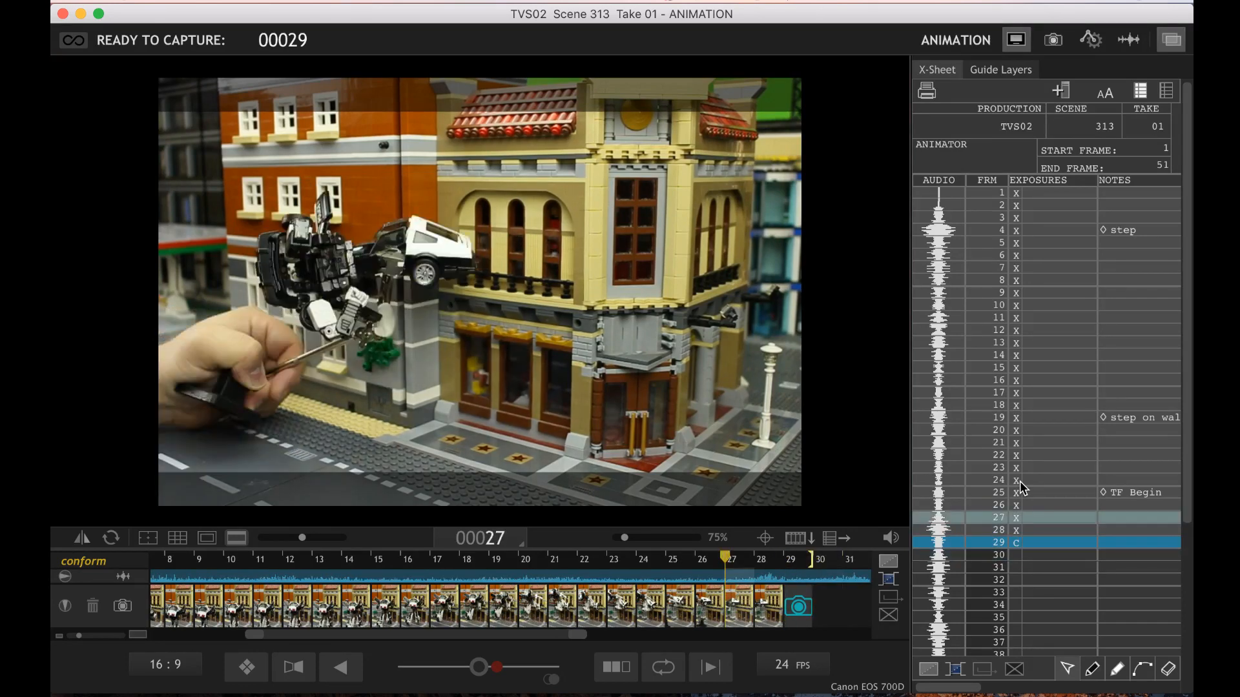
key("Right")
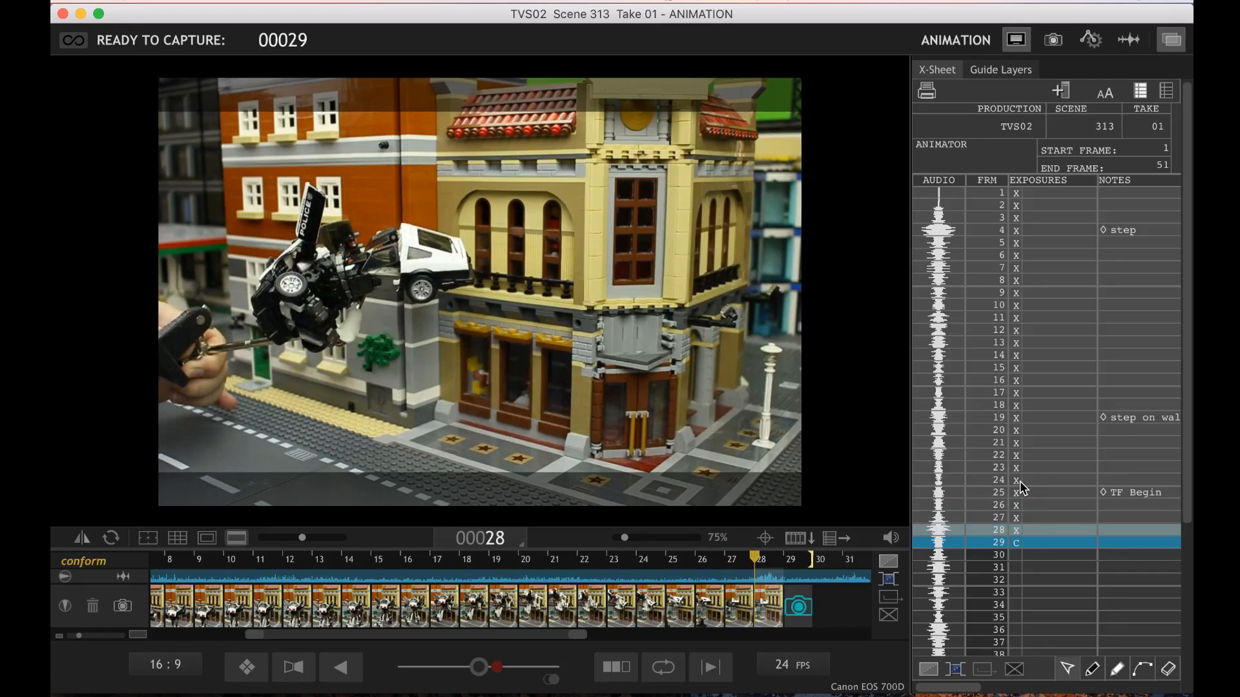
key("Right")
key("Left")
key("Left")
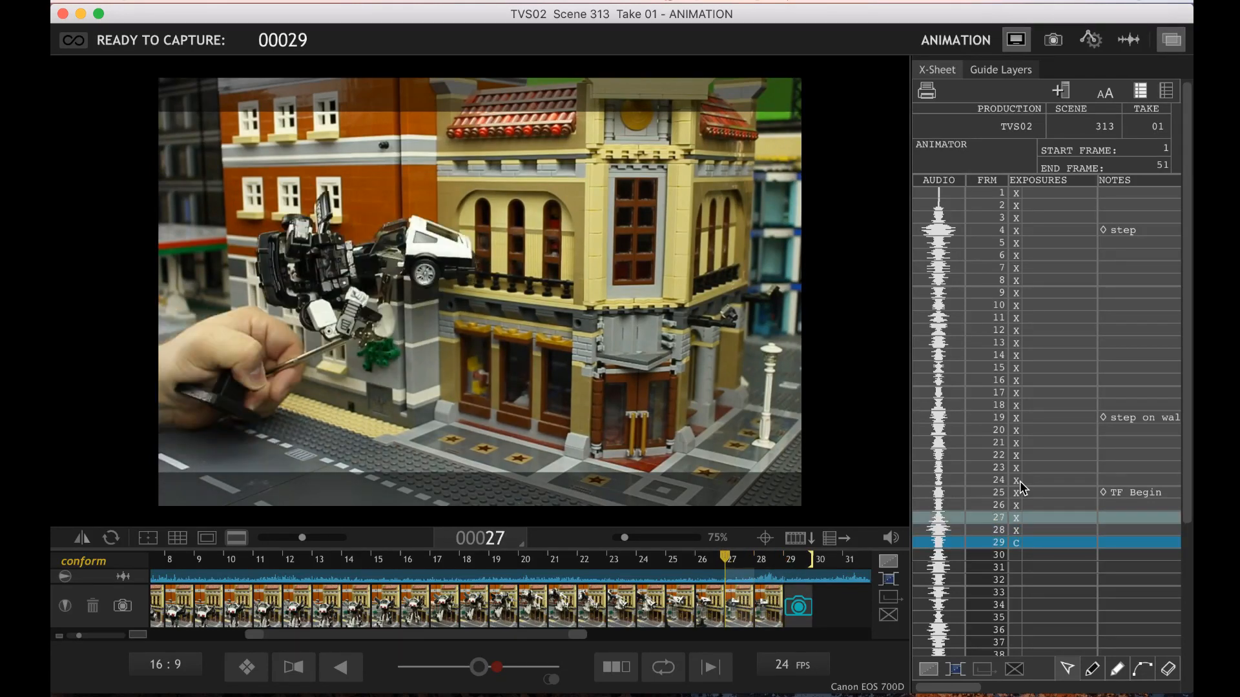
key("Right")
key("Right")
Check the half-transformed car's live pose once more against frame 28 and capture frame 29
key("Right")
key("Left")
key("Left")
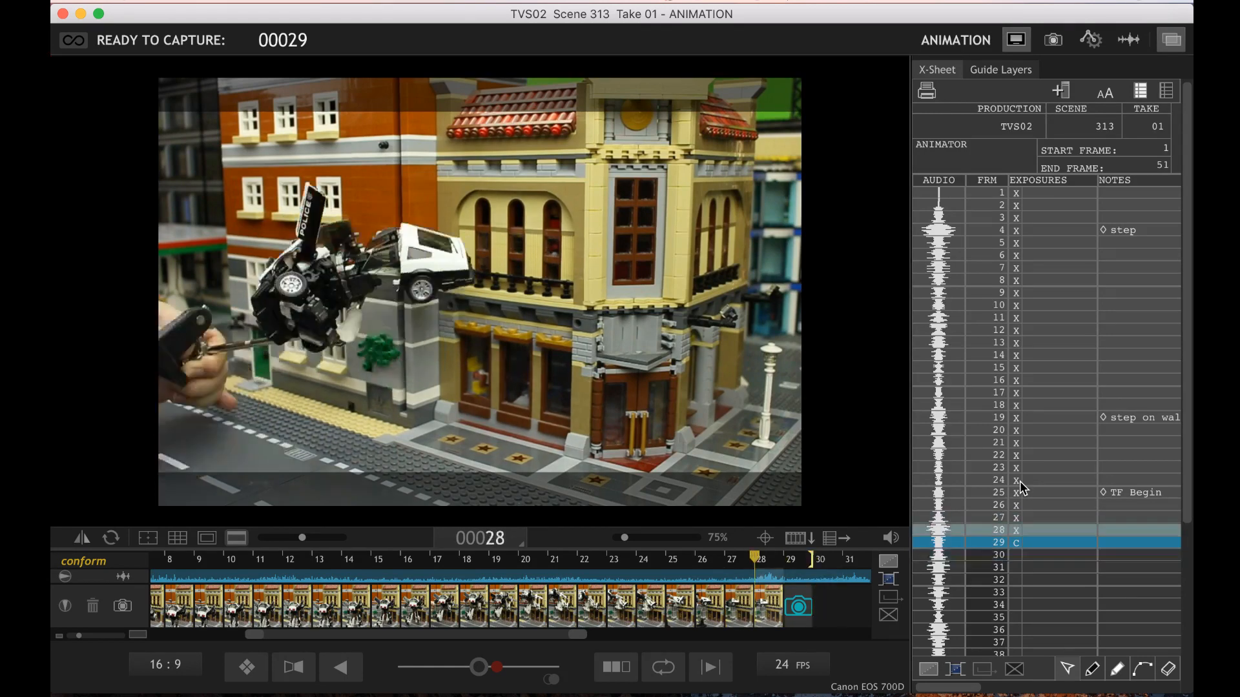
key("Right")
key("Left")
key("Right")
key("Return")
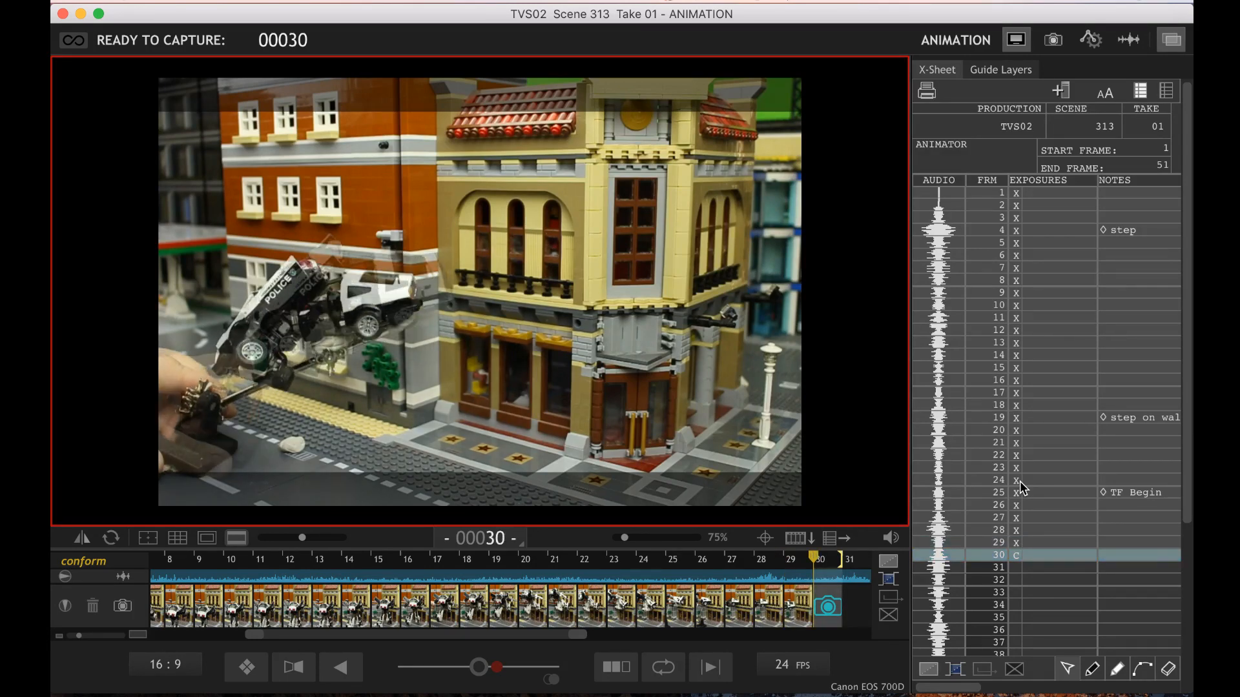
Compare the lowered police car's live pose for frame 30 with frames 28 and 29
key("Left")
key("Left")
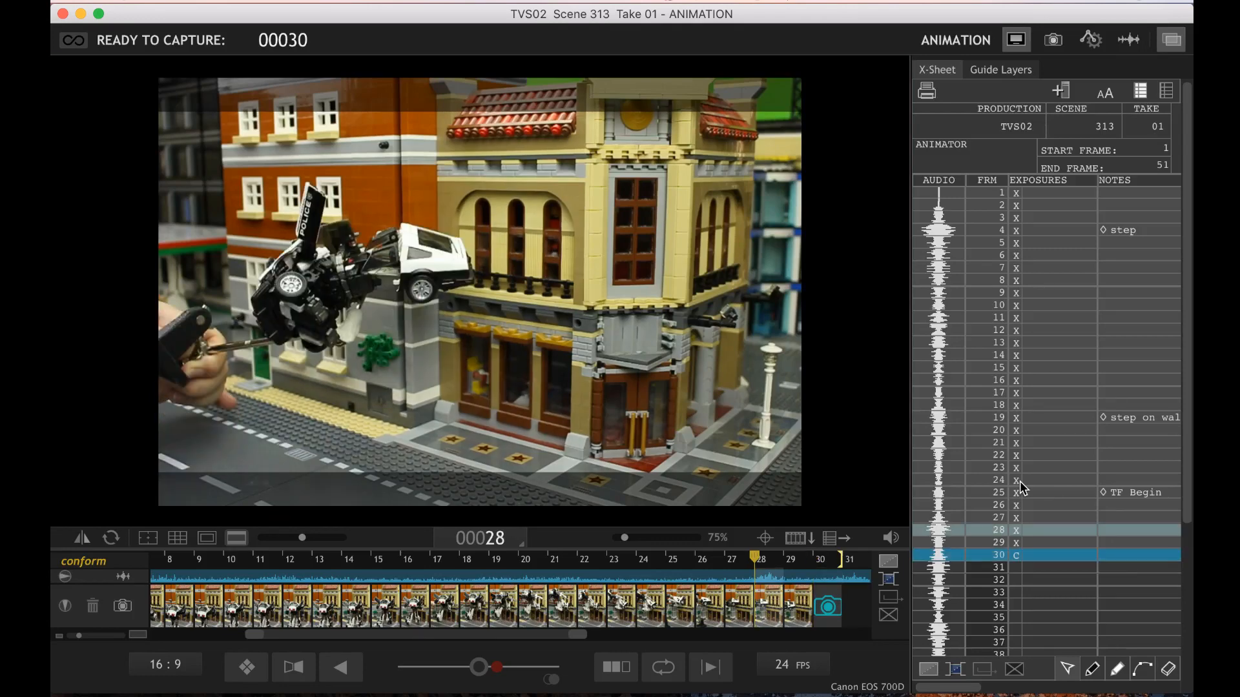
key("Right")
key("Right")
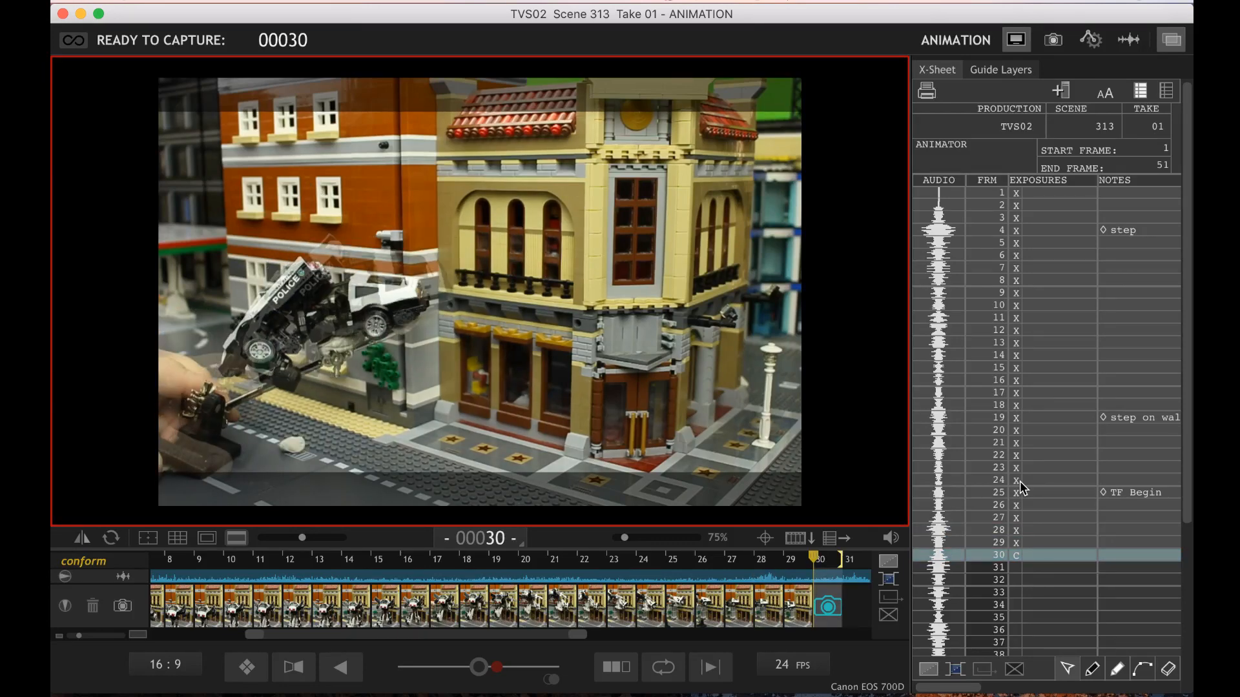
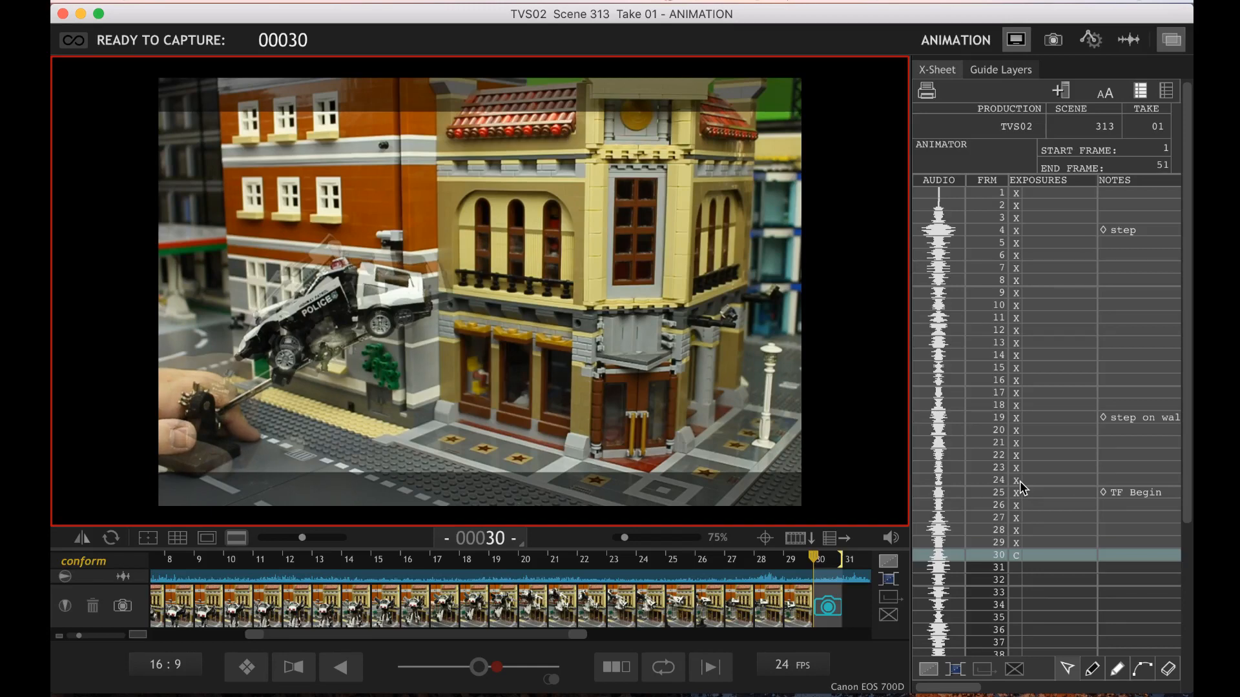
Check the police car's live pose against frames 28 and 29 once more and capture frame 30
key("Left")
key("Left")
key("Right")
key("Right")
key("Return")
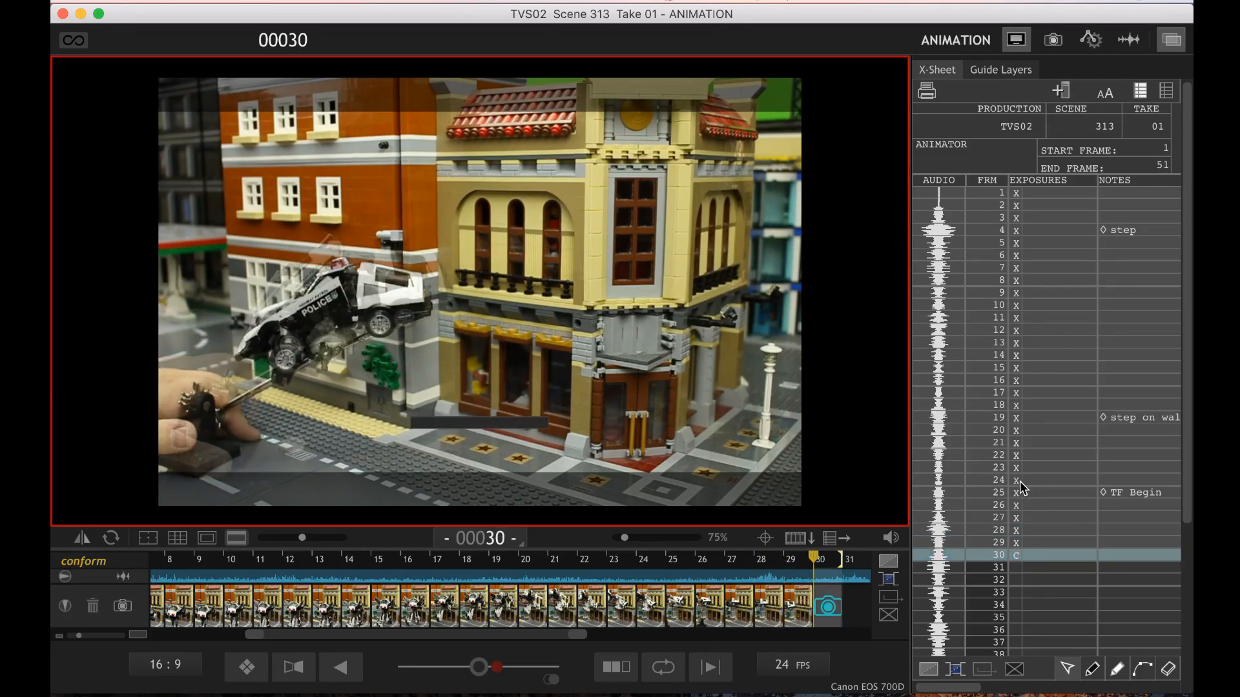
Step back through the captured frames to frame 9 and play back the leap and transformation
key("Left")
key("Left")
key("Left")
key("Left")
key("Left")
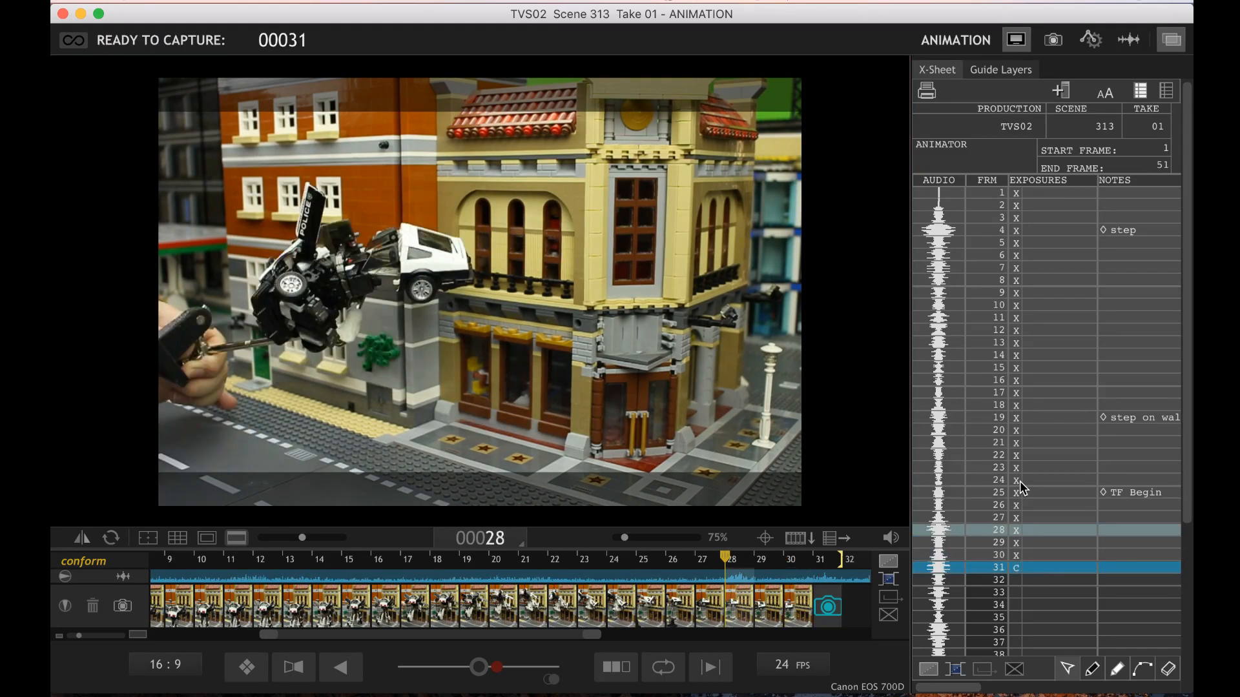
key("Left")
key("Left")
key("Left")
key("Left")
key("Left")
key("Left")
key("Left")
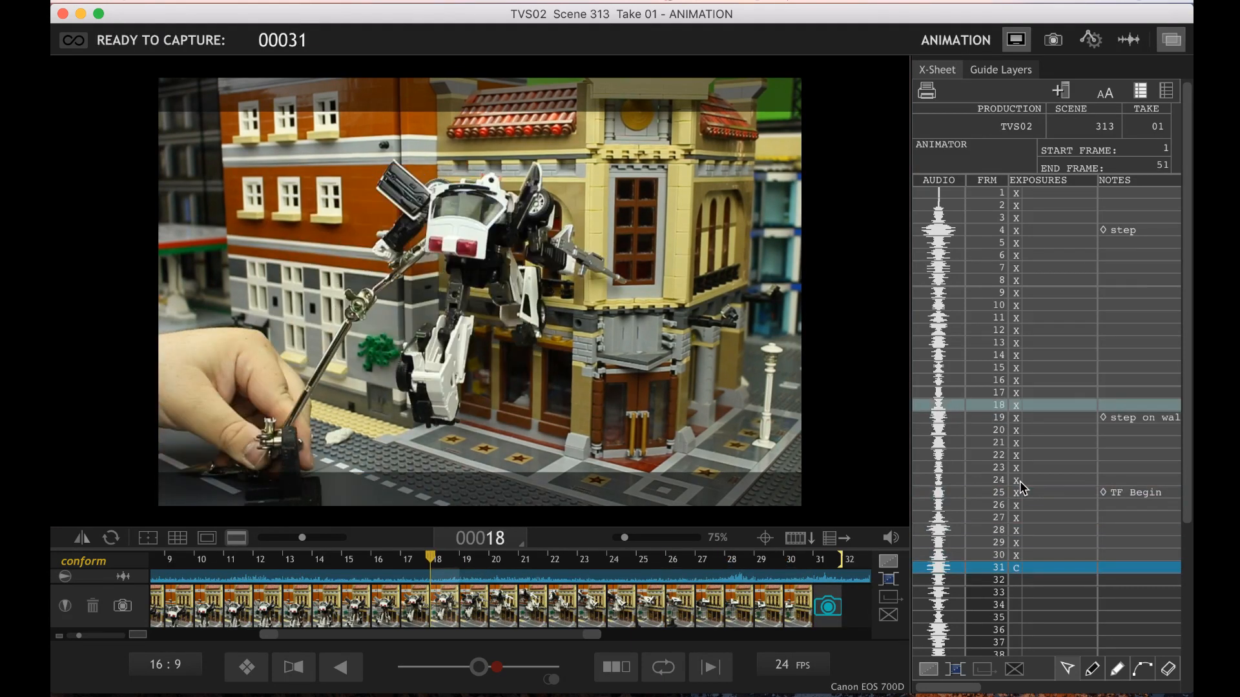
key("Left")
key("Left")
key("Left")
key("Left")
key("Left")
key("Left")
key("Left")
key("Left")
key("Left")
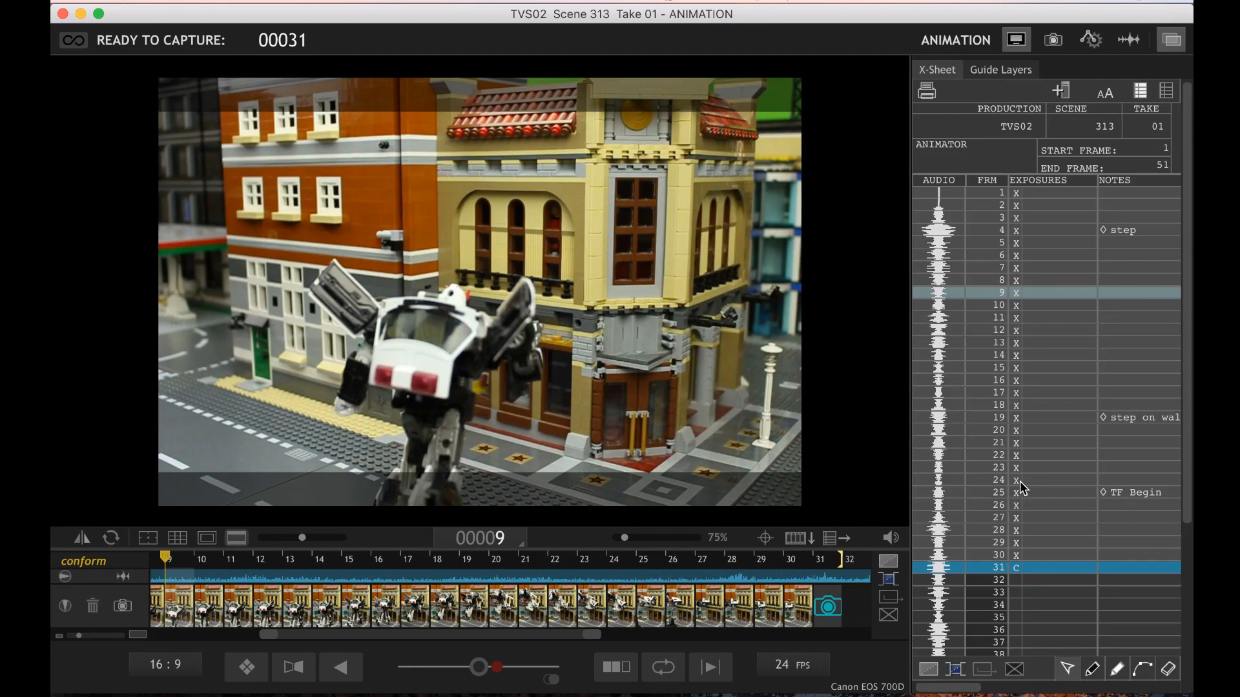
key("space")
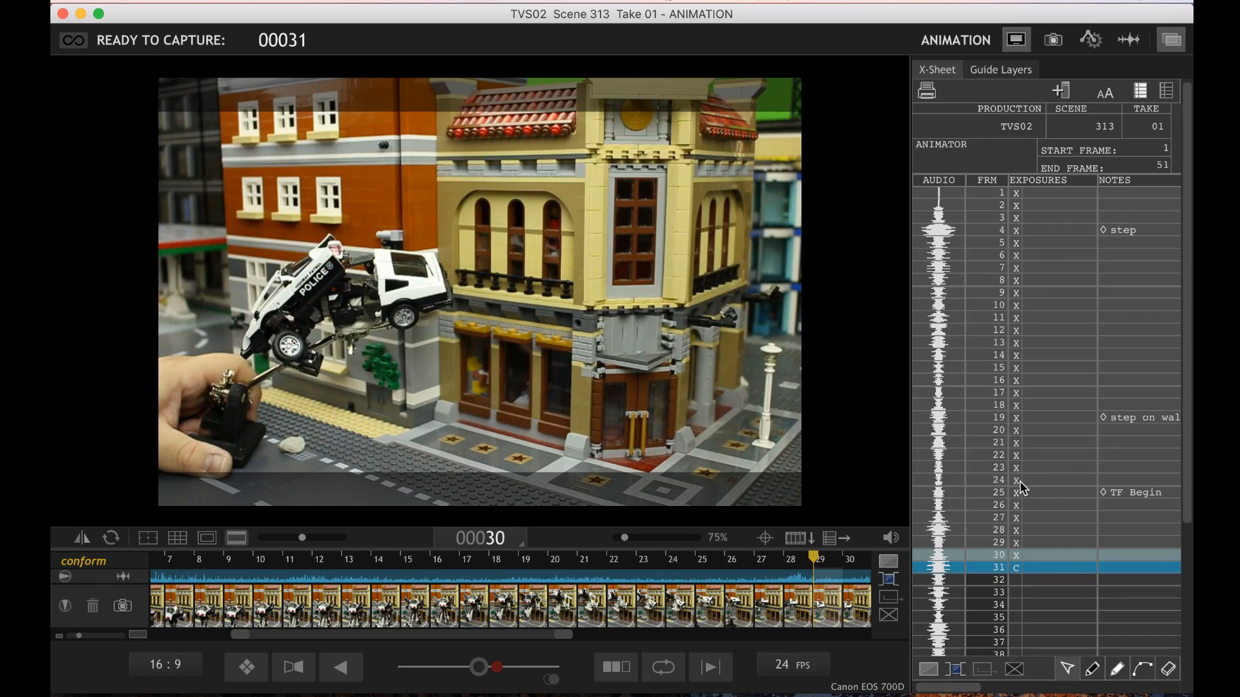
key("Return")
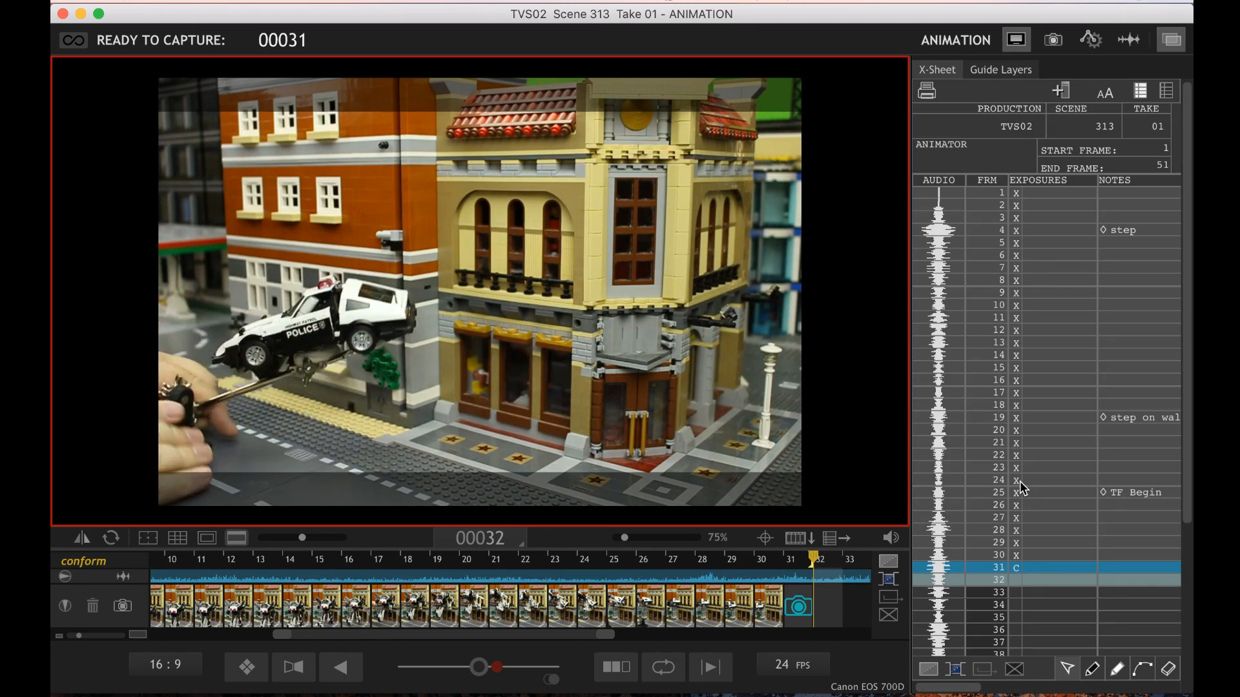
Compare the fully folded police car's live pose with frames 29 and 30 and capture frame 31
key("Left")
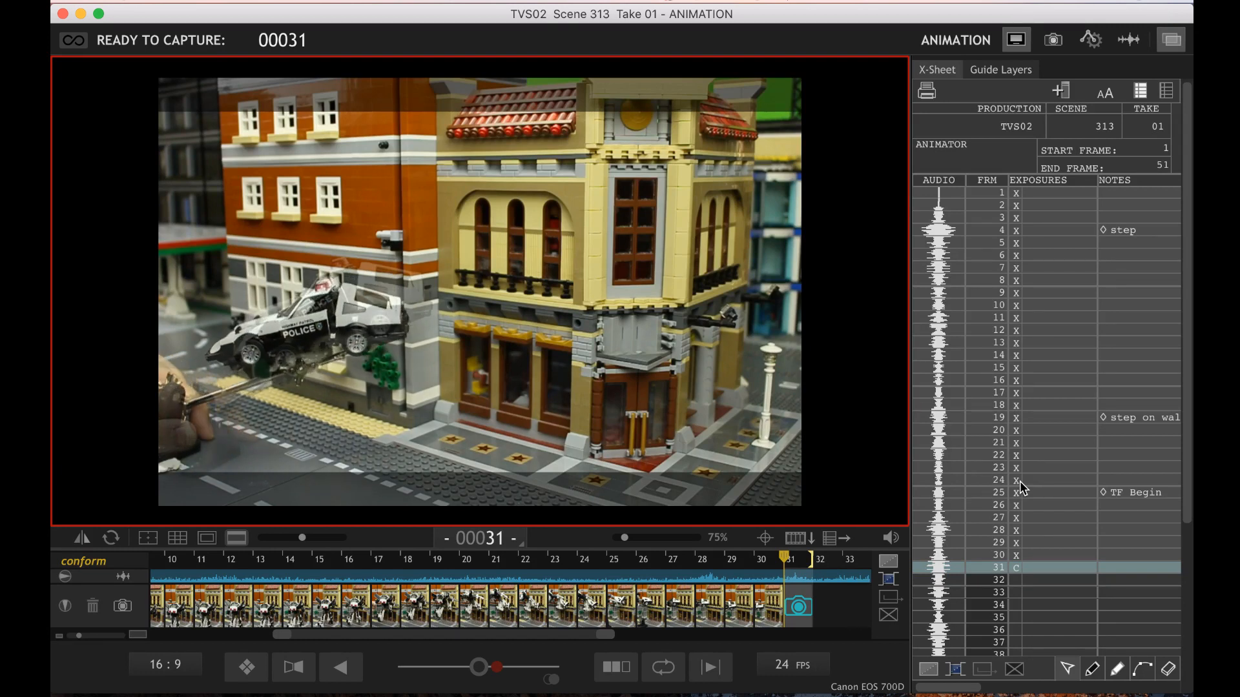
key("Left")
key("Left")
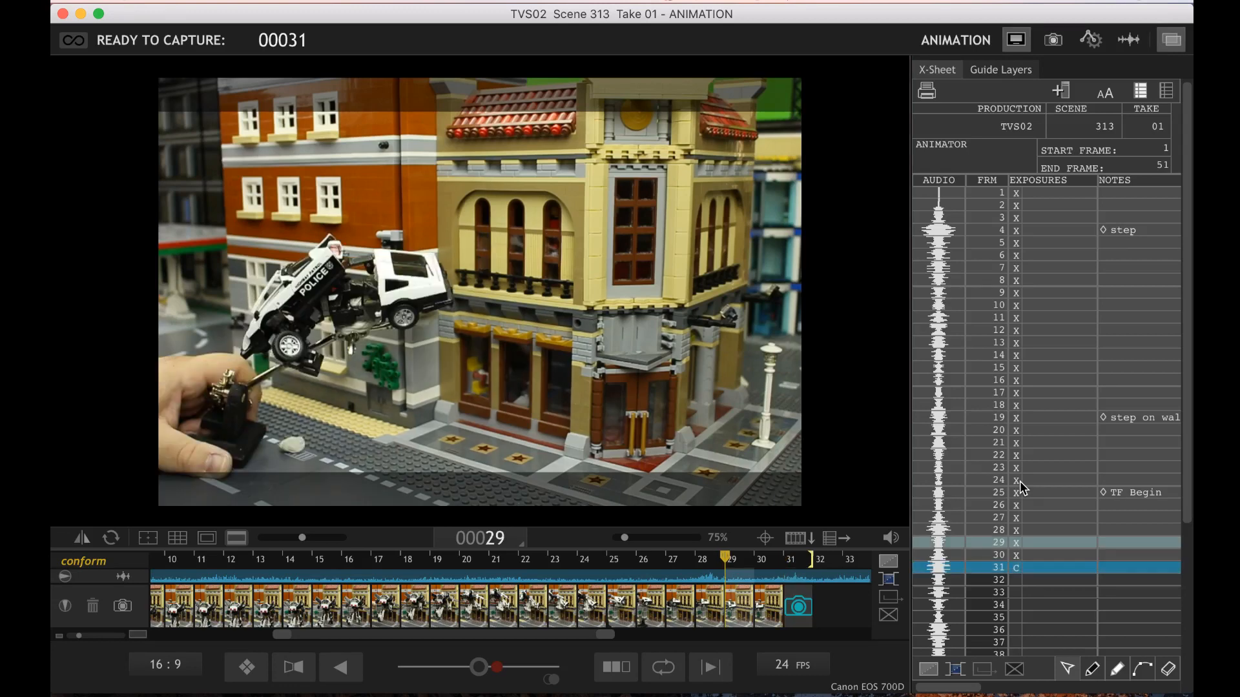
key("Right")
key("Right")
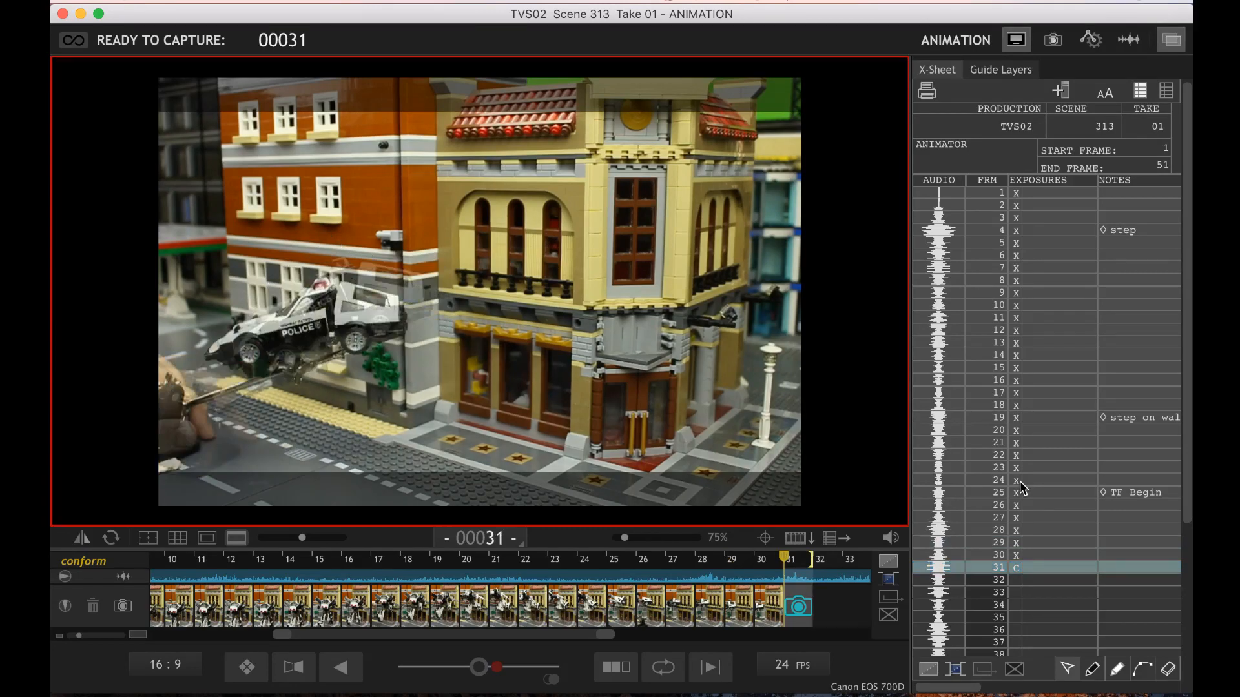
key("Return")
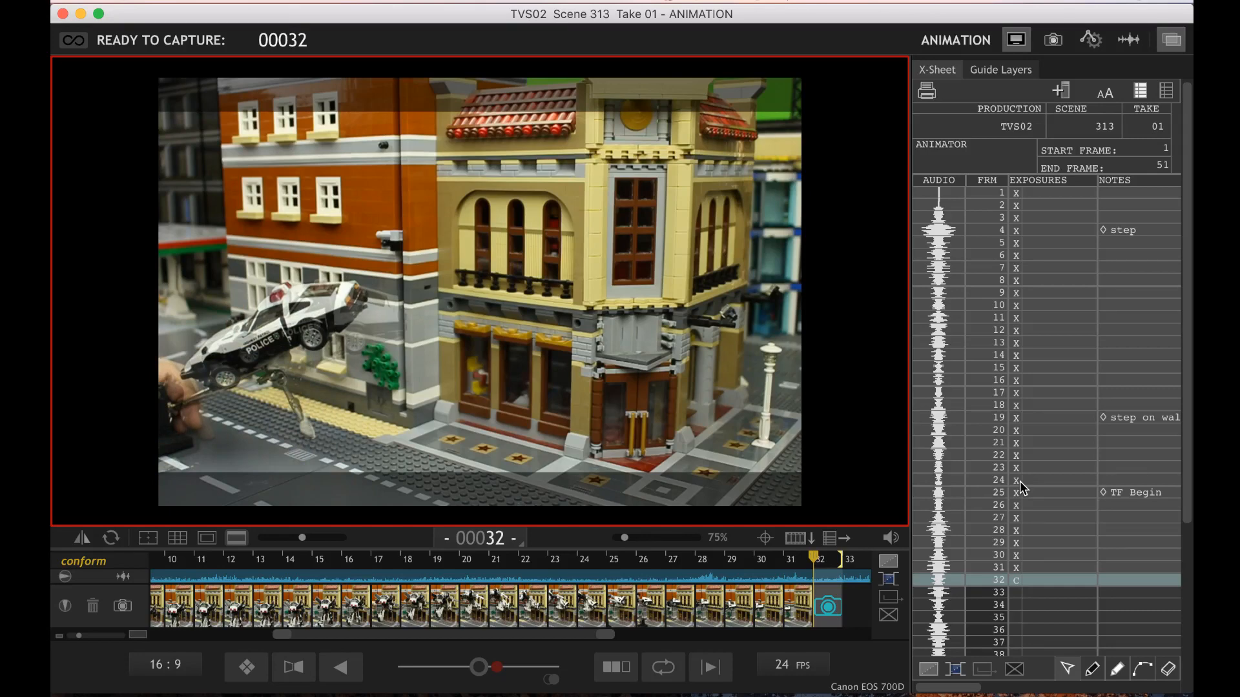
Flip between frame 31 and the live view while lowering and levelling the police car, and capture frame 32
key("Left")
key("Right")
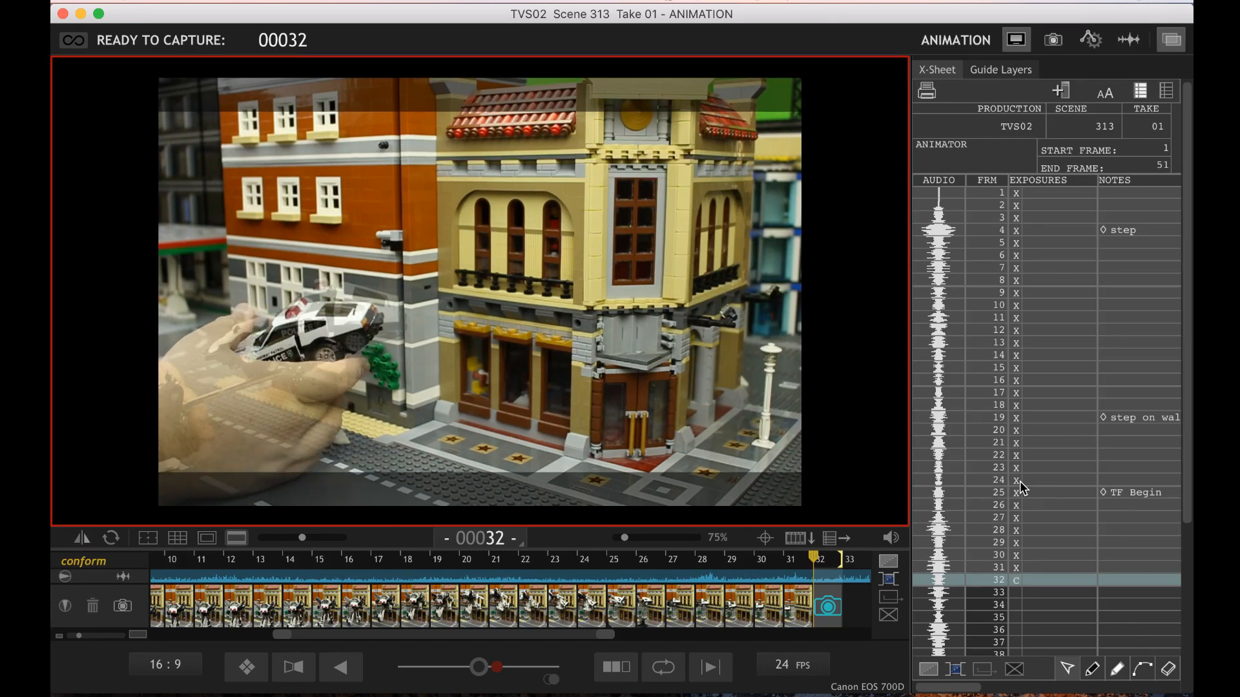
key("Left")
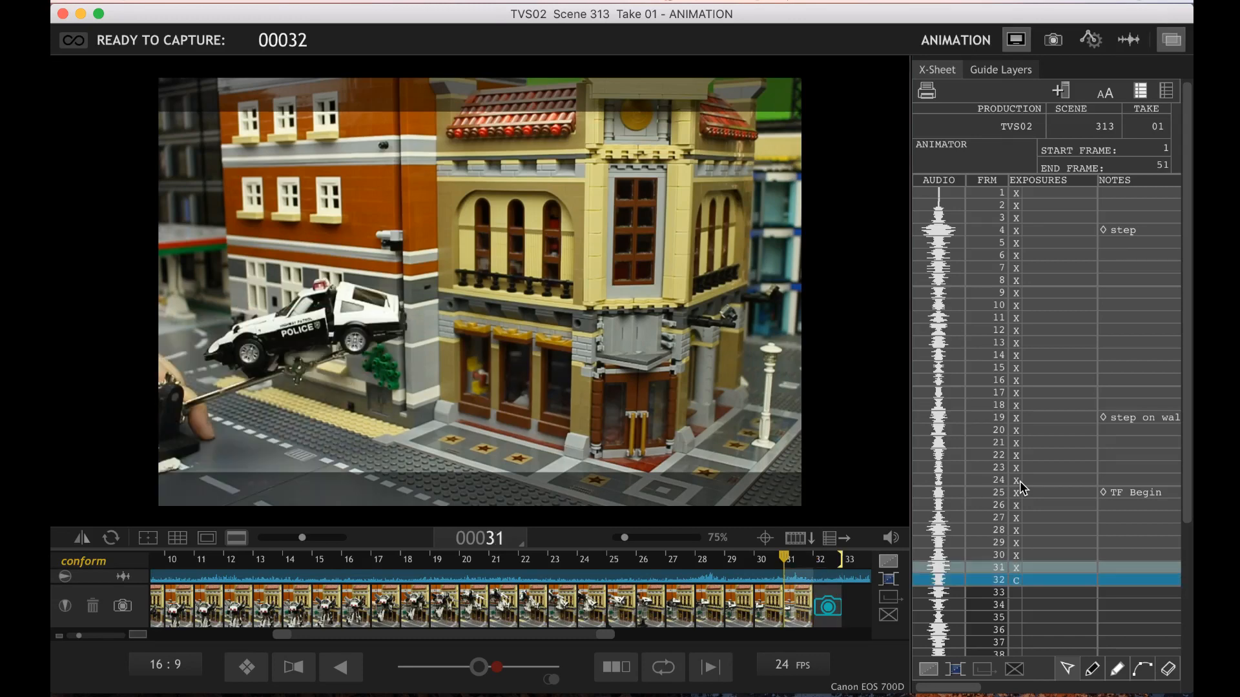
key("Right")
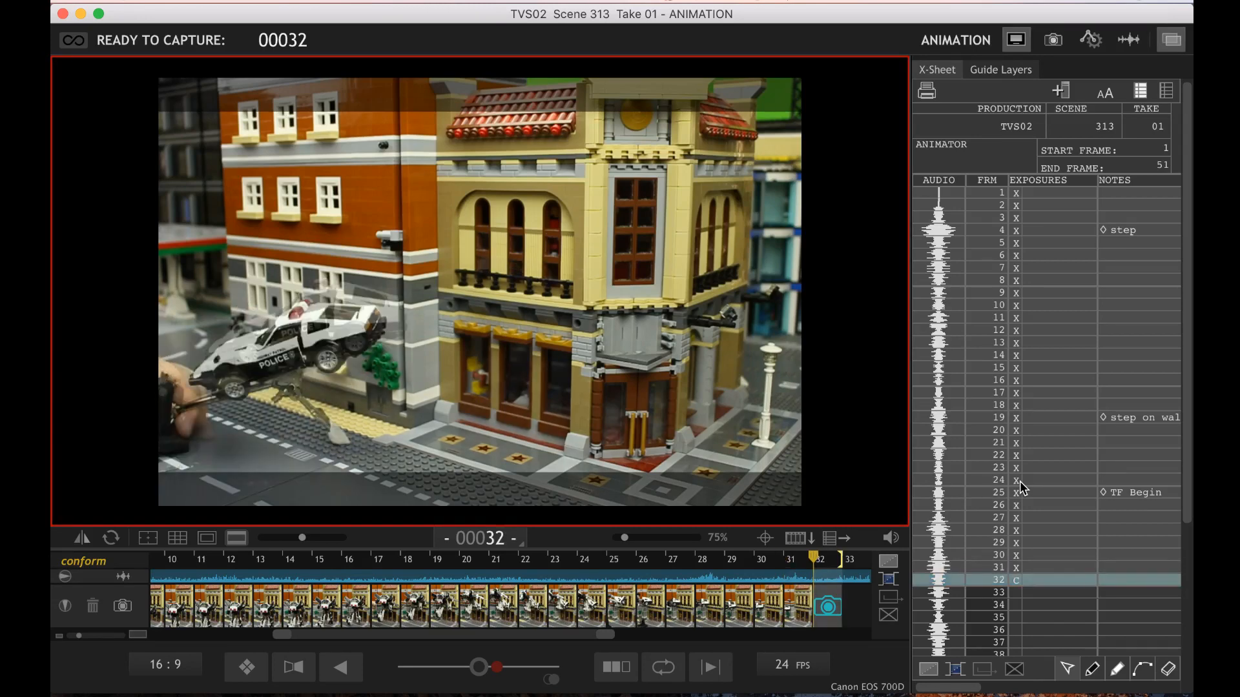
key("Left")
key("Right")
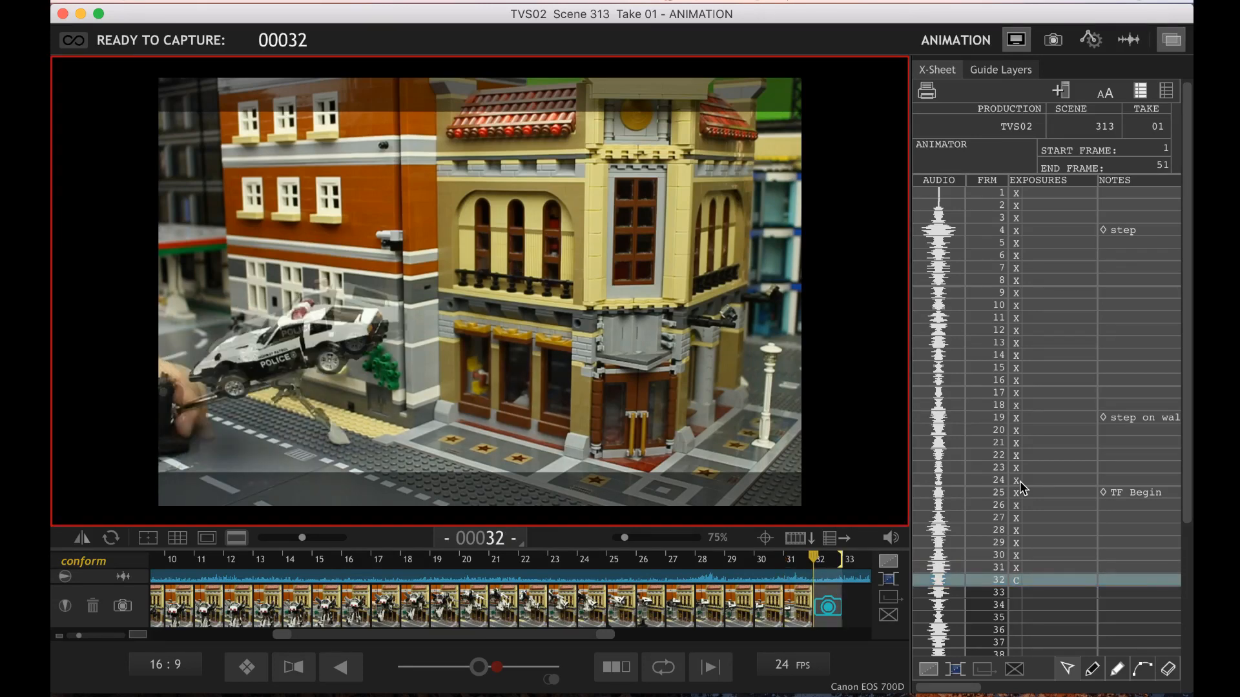
key("Left")
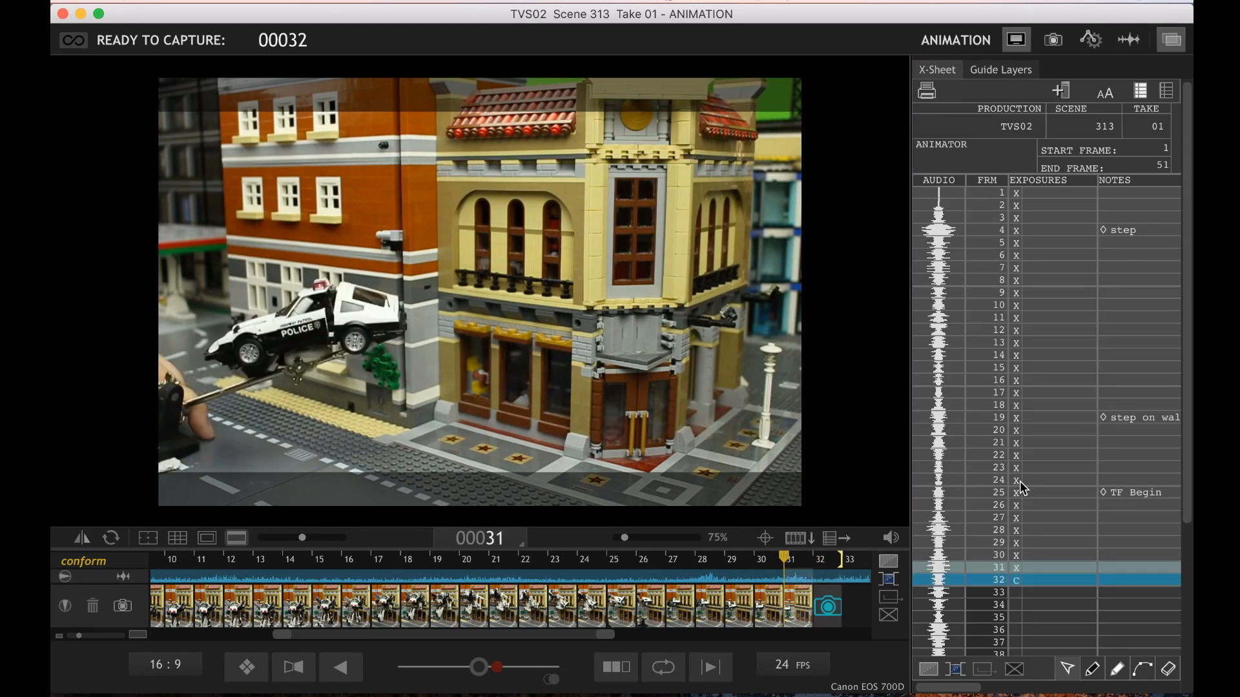
key("Right")
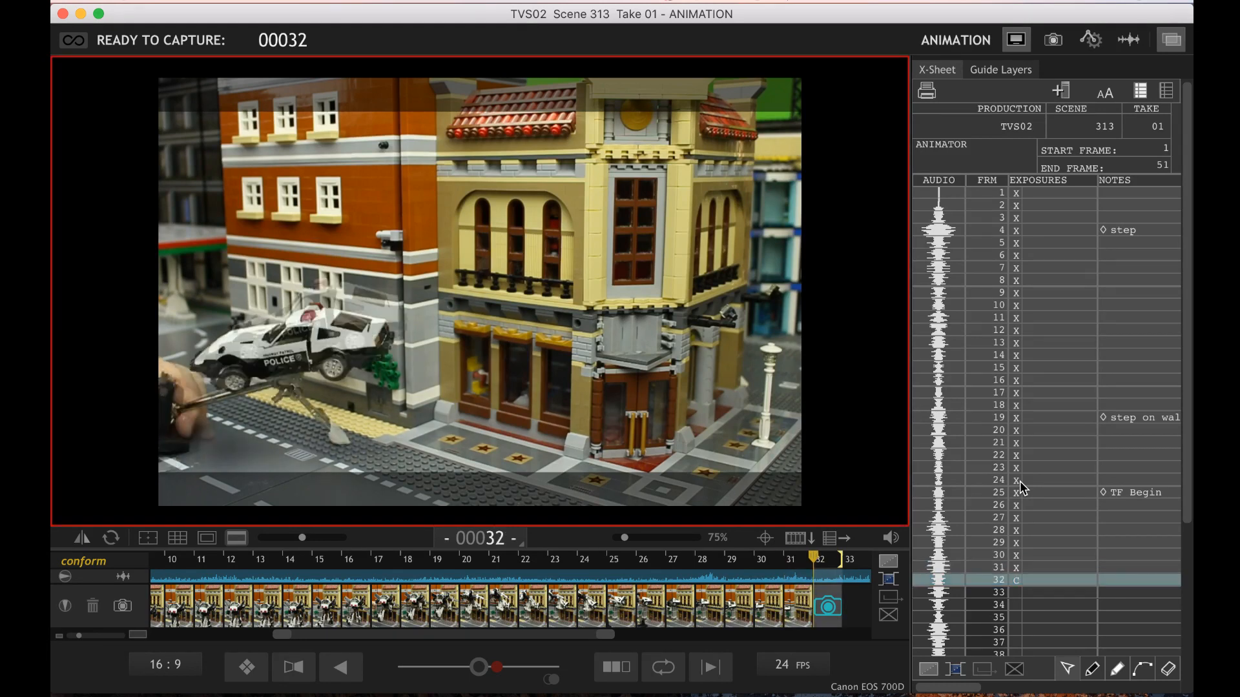
key("Return")
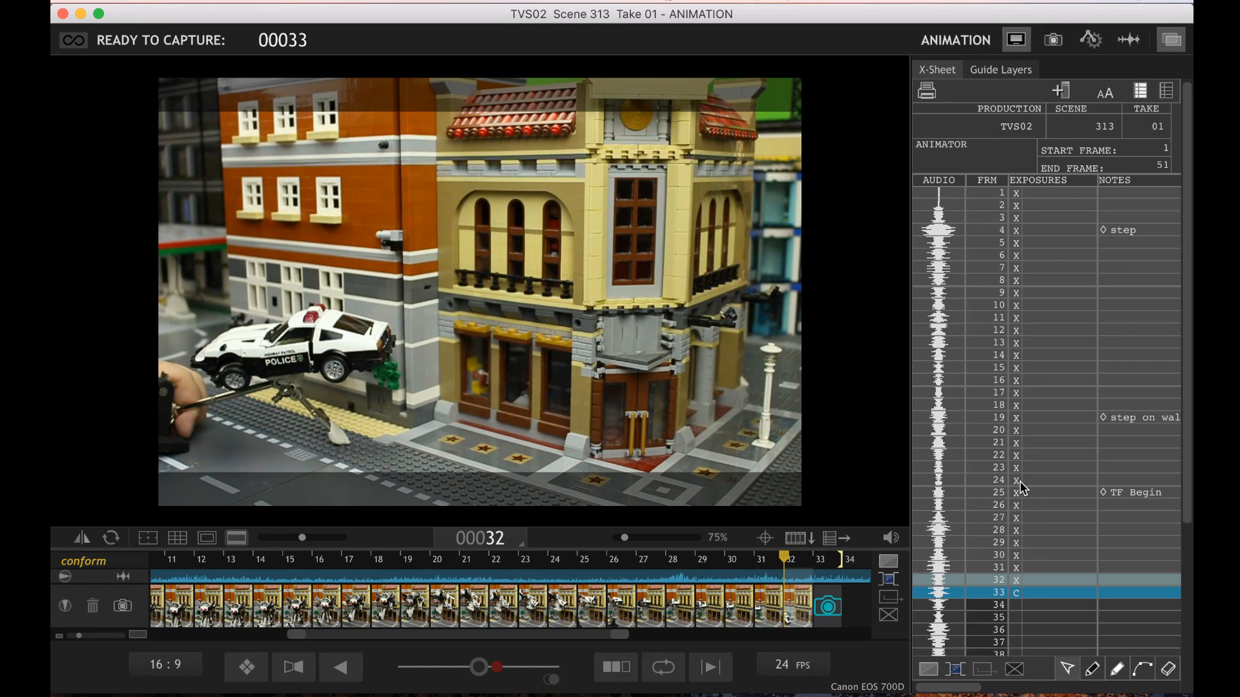
Compare the descending police car's live pose with frame 32 while repositioning it and capture frame 33
key("3")
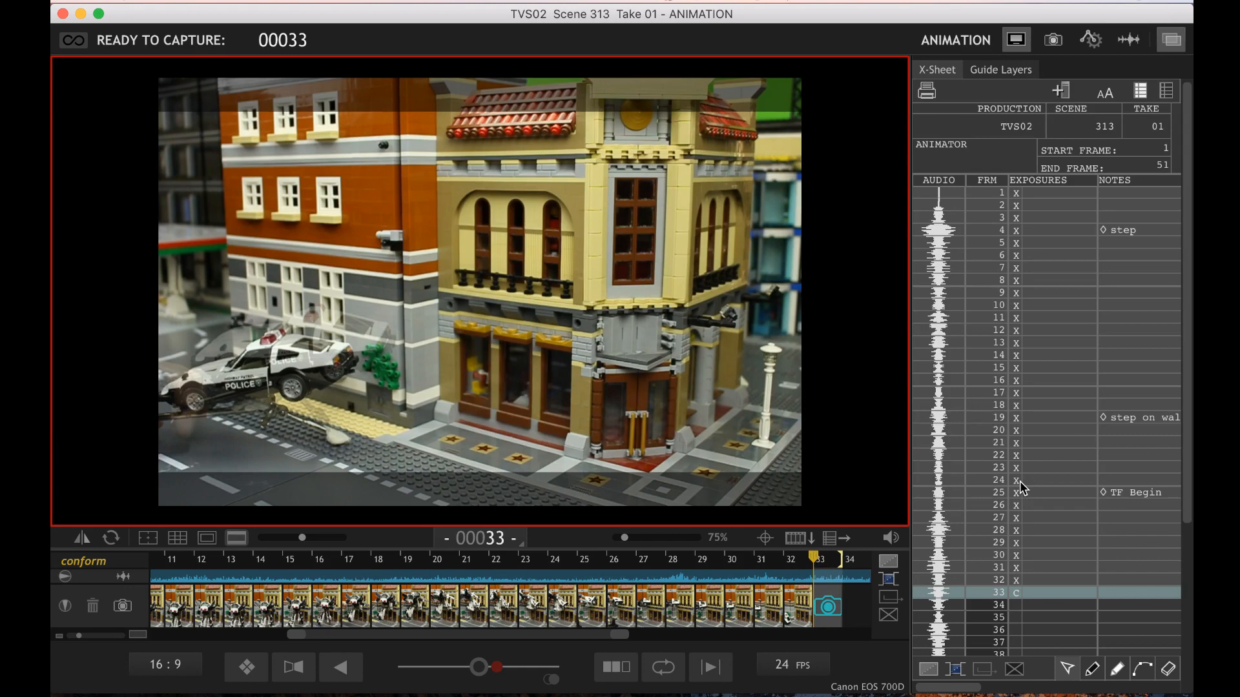
key("Left")
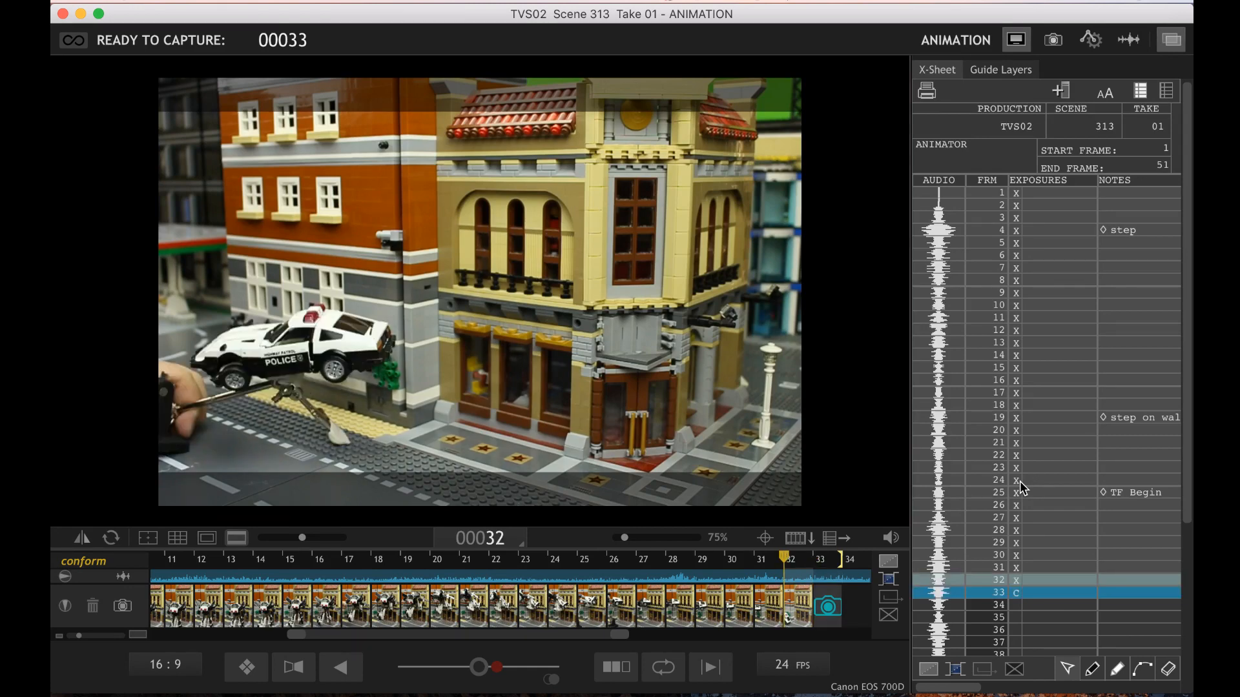
key("Right")
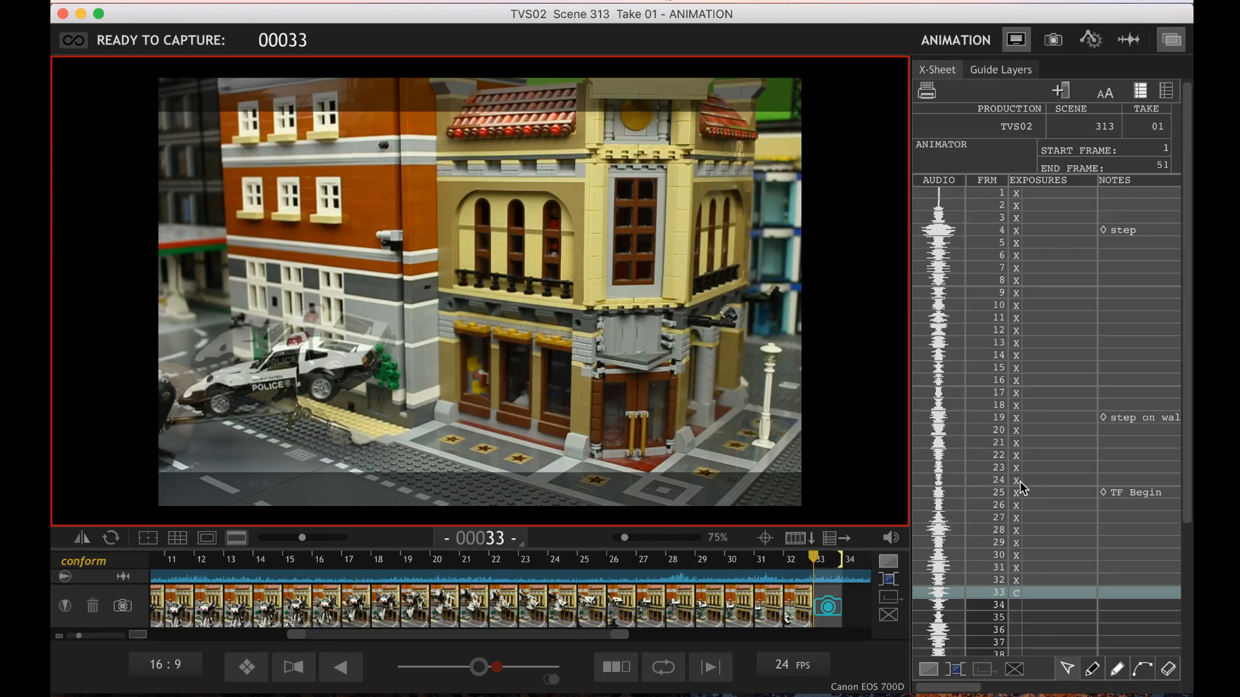
key("Return")
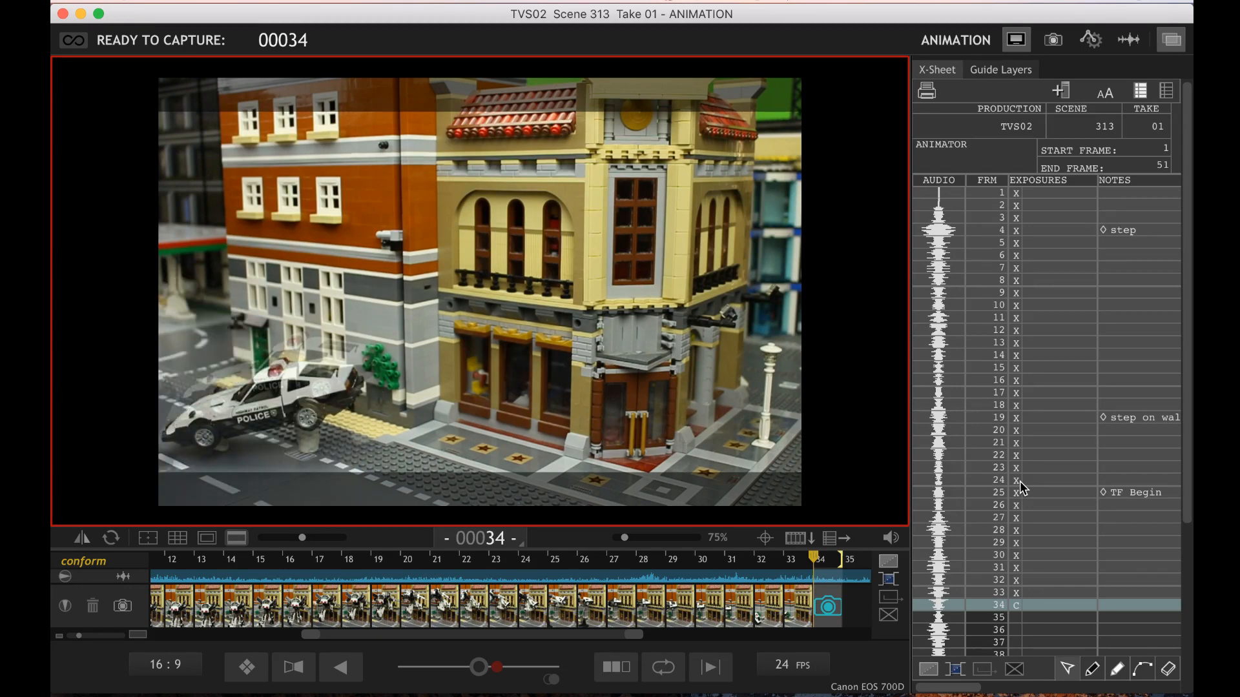
Compare the police car's live pose near the street with frames 32 and 33 and capture frame 34
key("Left")
key("Left")
key("Right")
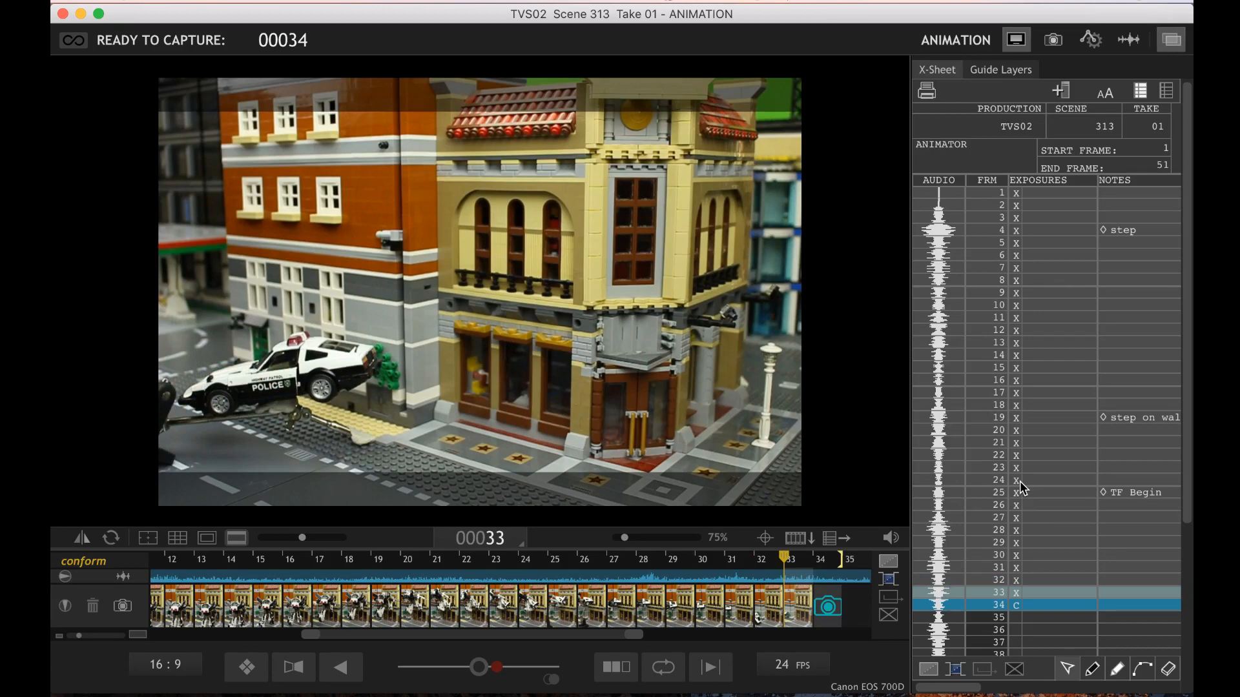
key("Right")
key("Return")
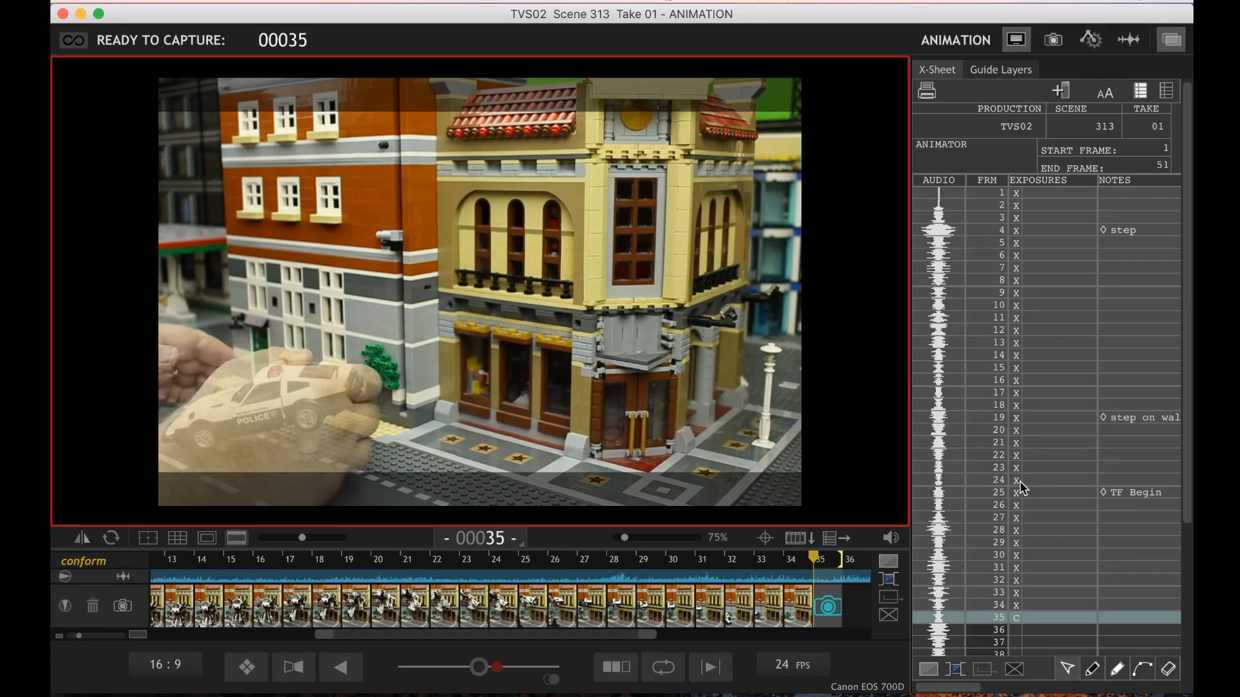
Check the landing police car's live pose against frame 34 and capture frames 35 and 36
key("Left")
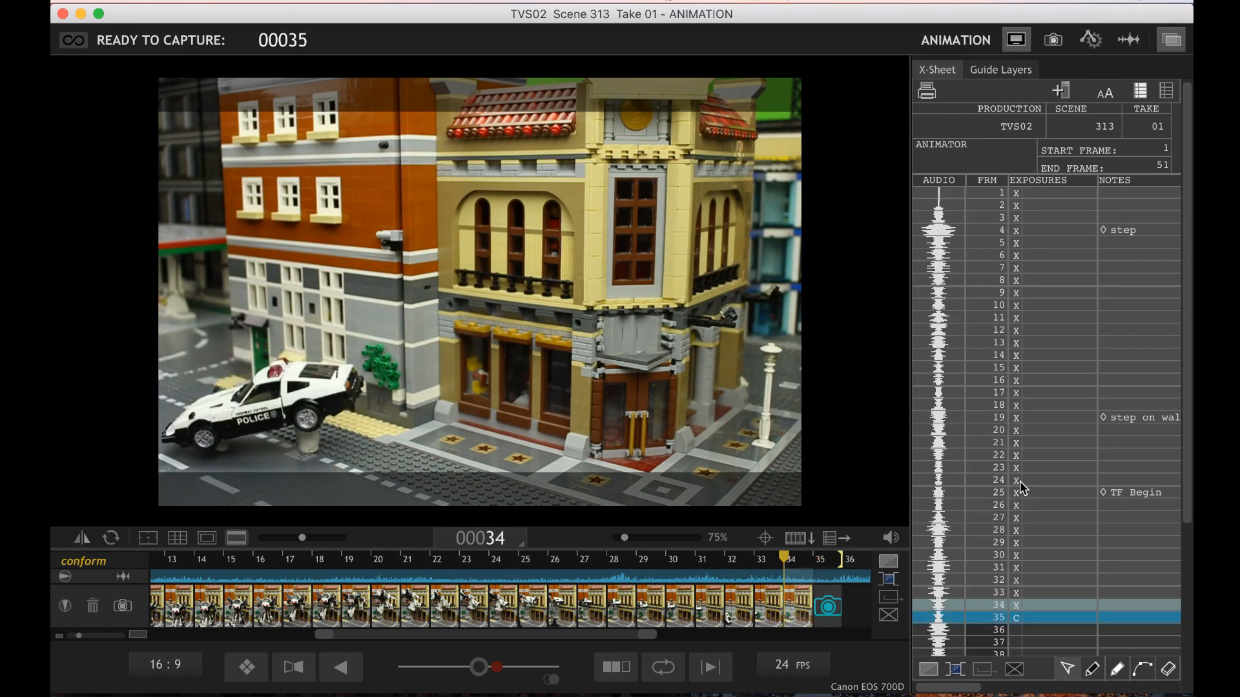
key("Right")
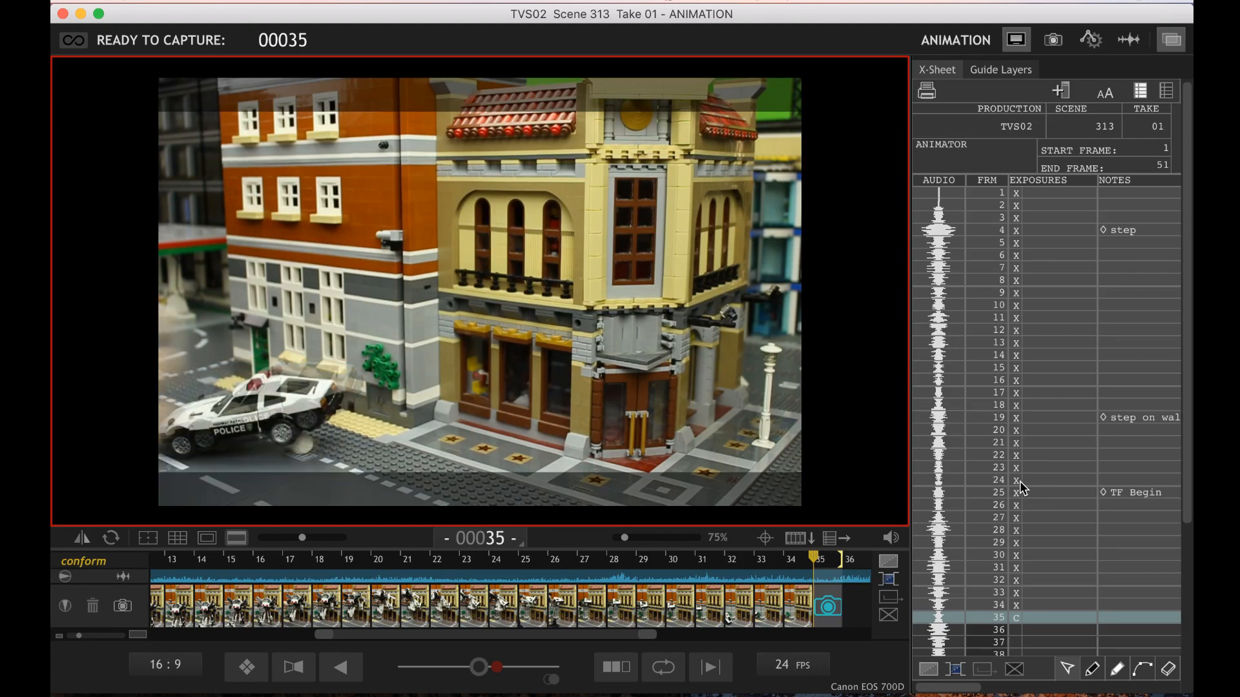
key("Left")
key("Right")
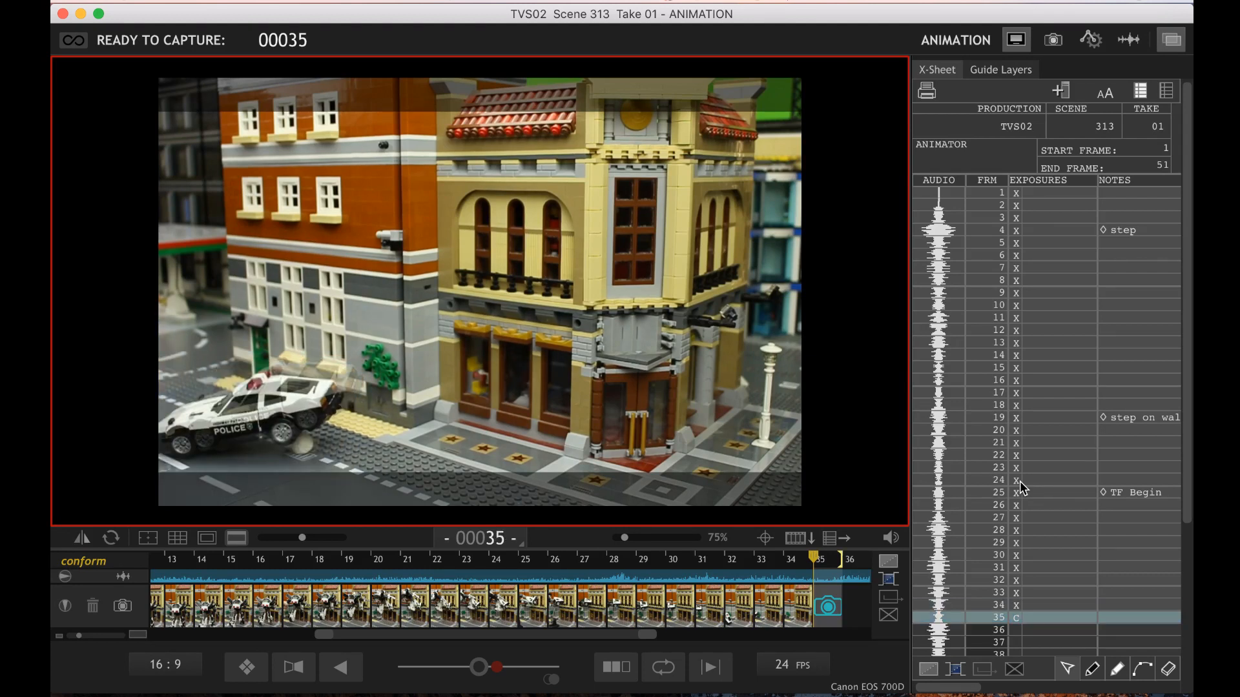
key("Return")
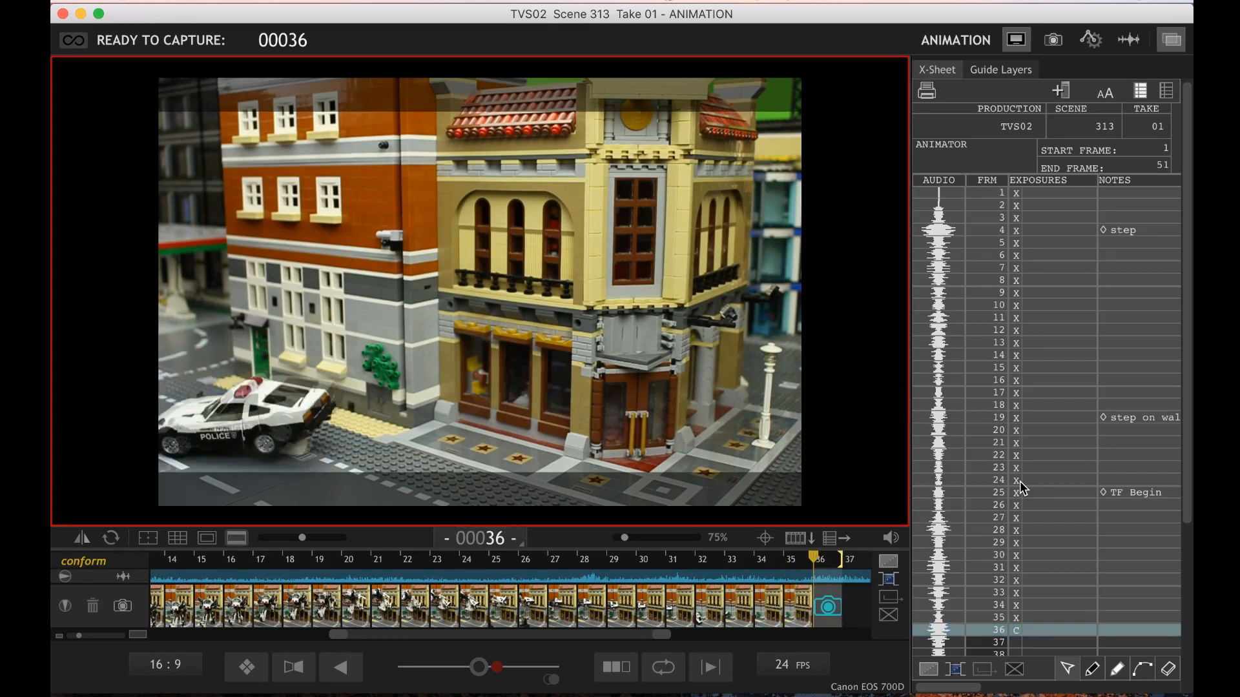
key("Return")
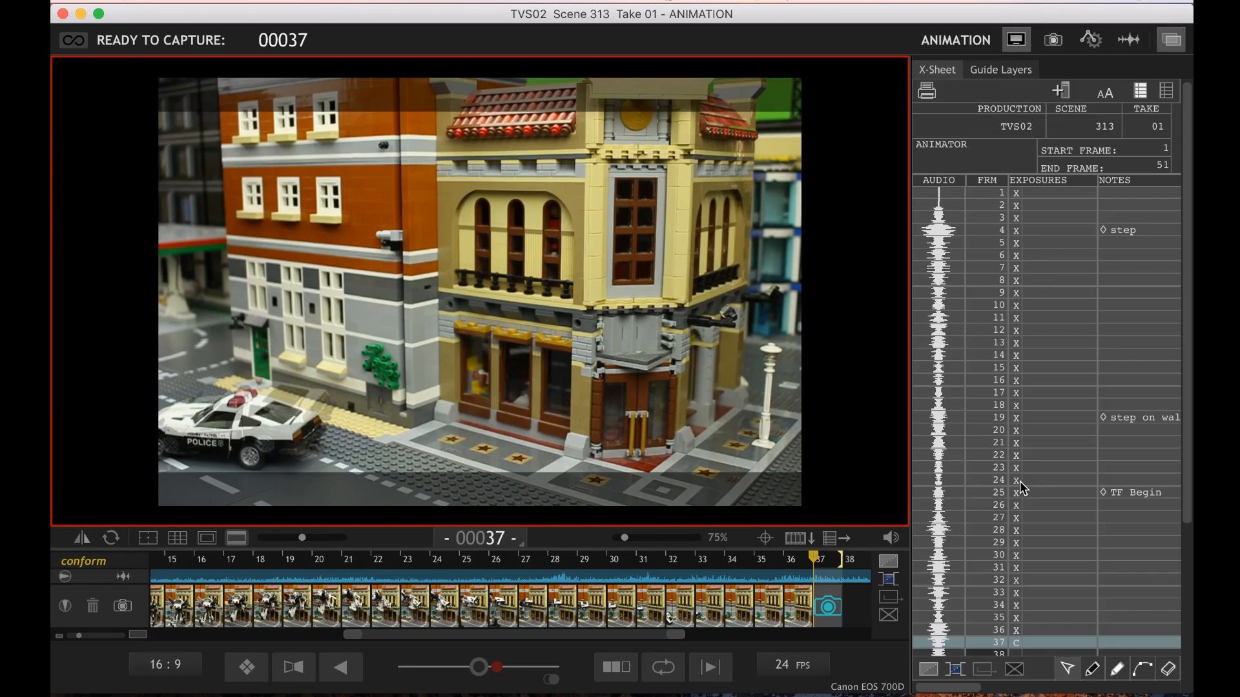
Compare the landed police car's live pose for frame 37 with frames 35 and 36
key("Left")
key("Left")
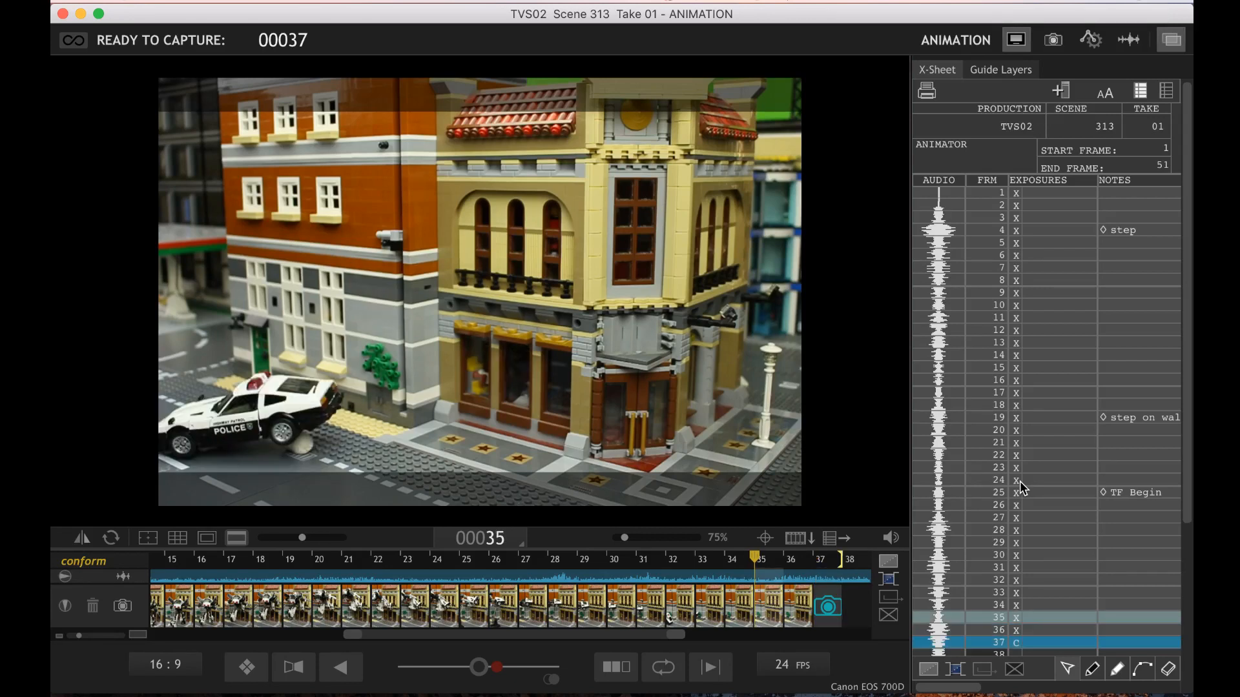
key("3")
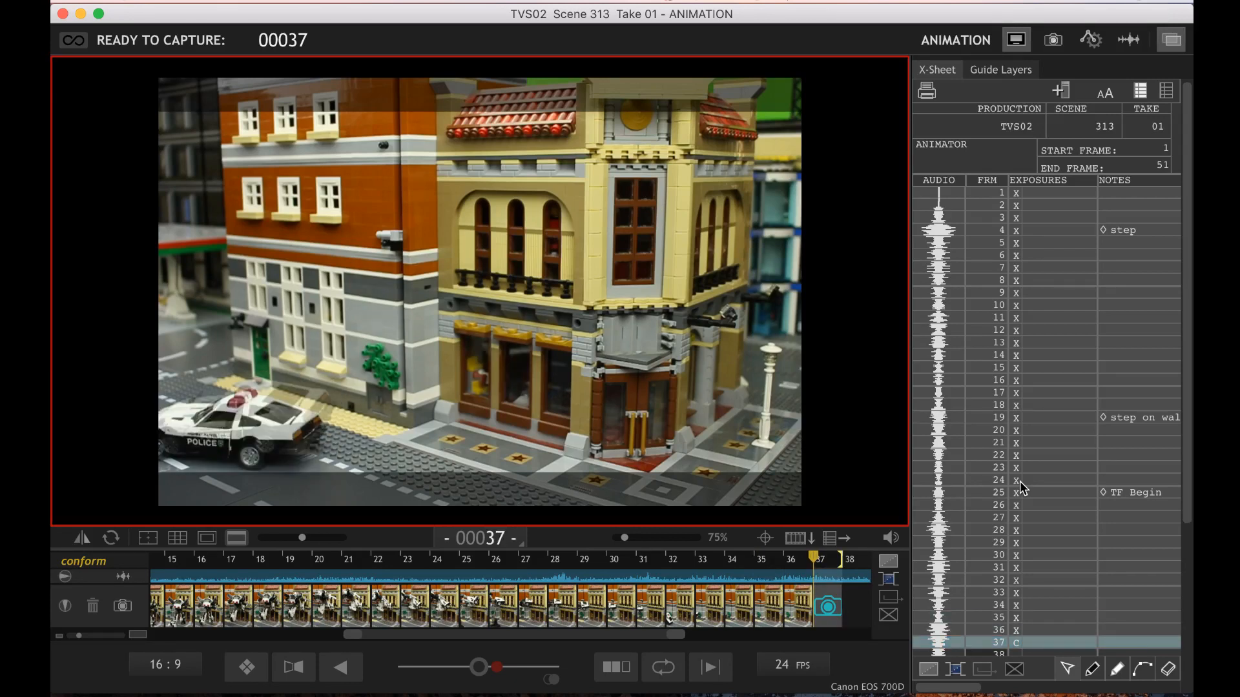